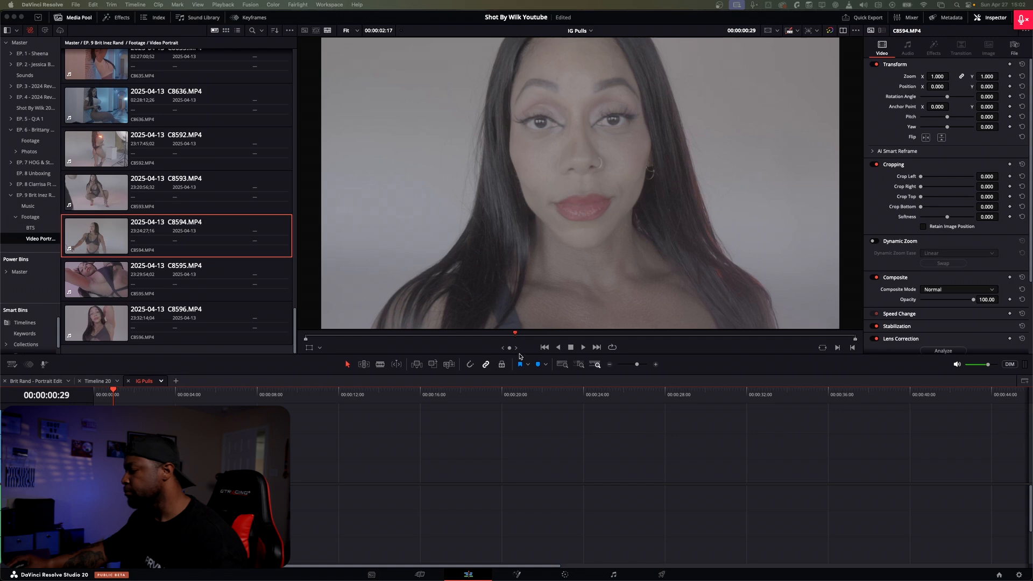
# Step: Open the Color page and apply the grade of the NT V2 PowerGrade still to the clip
pyautogui.click(565, 574)
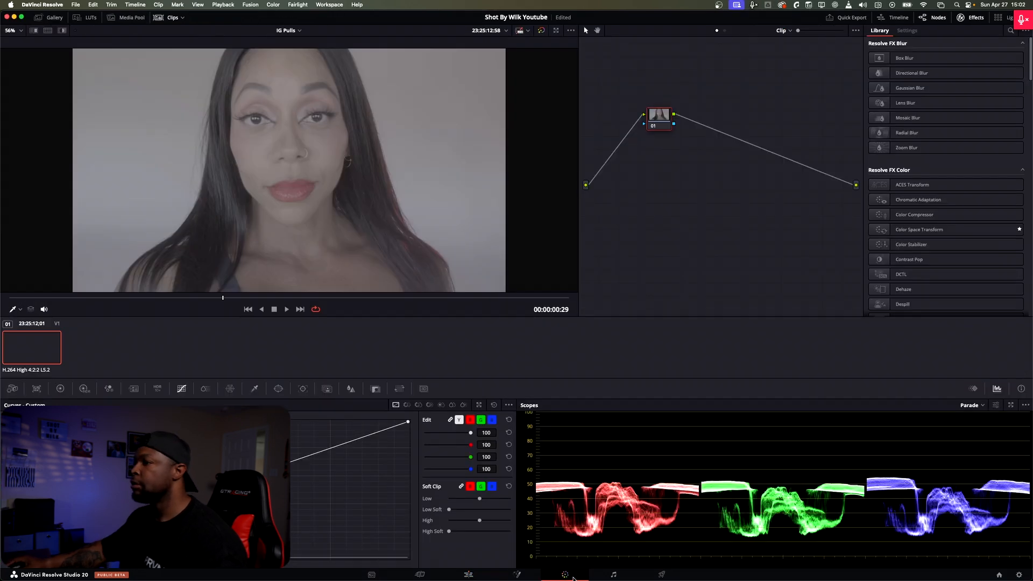
pyautogui.click(53, 17)
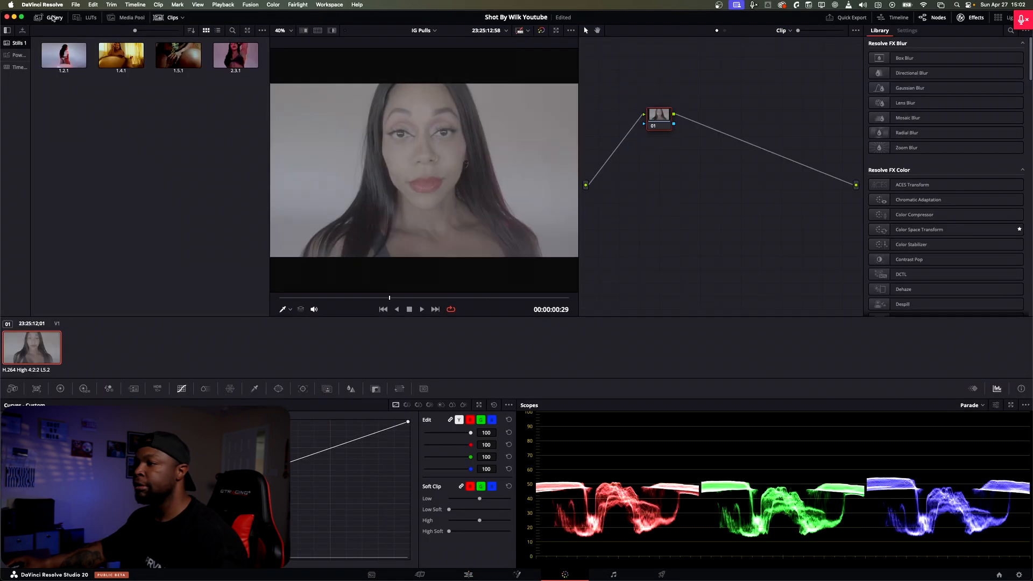
pyautogui.click(9, 56)
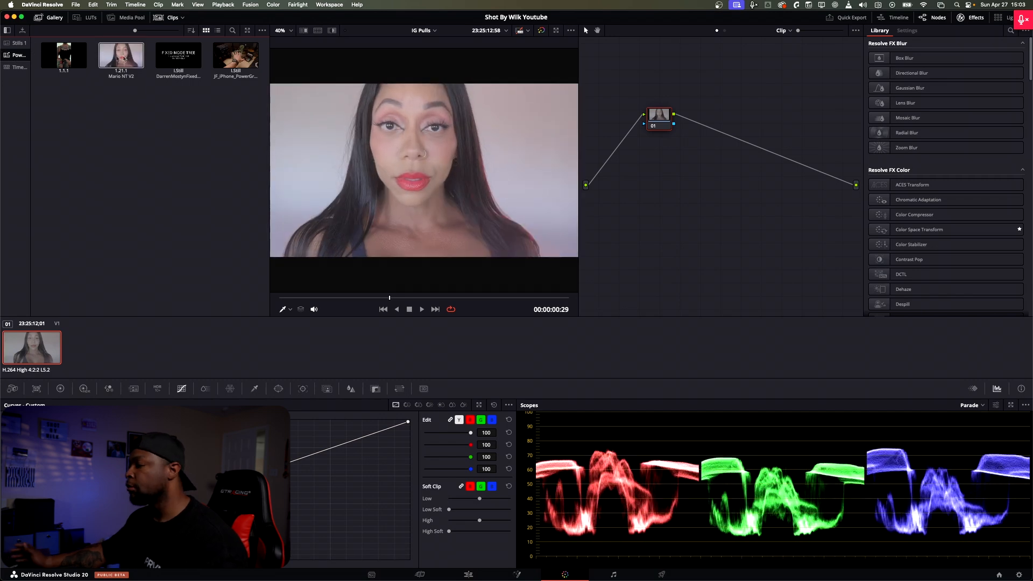
pyautogui.click(117, 58)
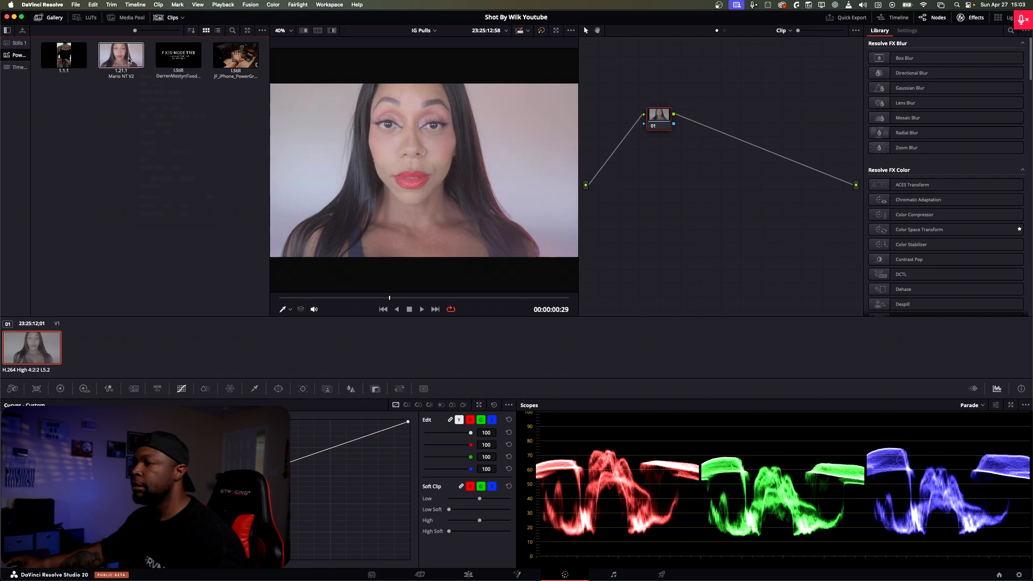
pyautogui.rightClick(130, 58)
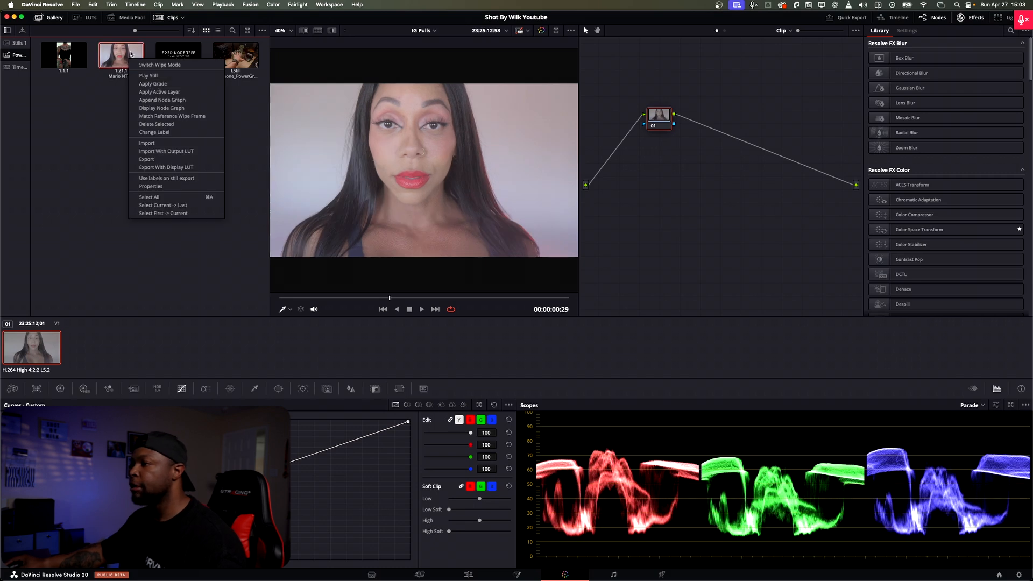
pyautogui.click(162, 85)
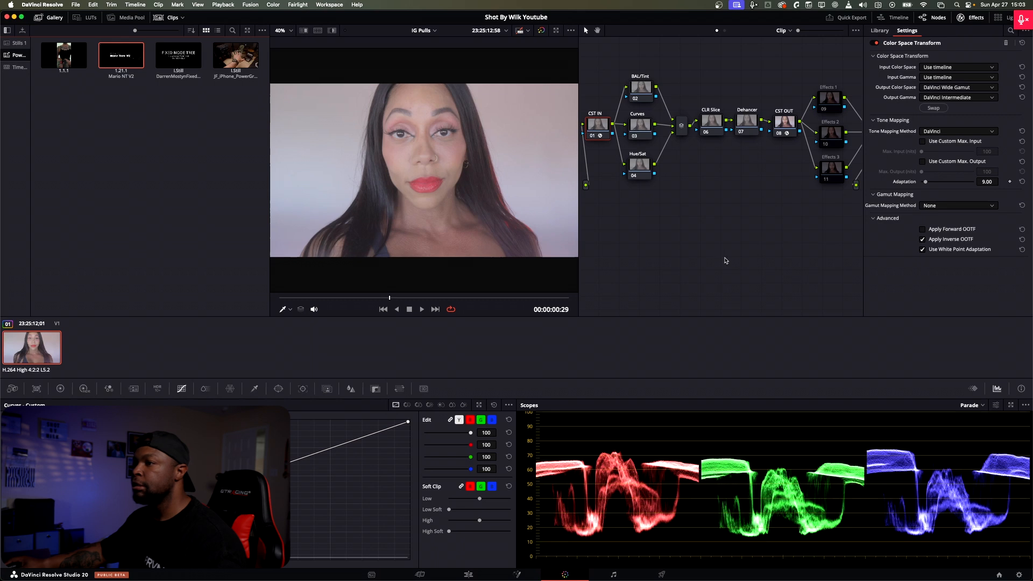
# Step: Hide the gallery and the clip thumbnails to enlarge the viewer and node graph
pyautogui.click(38, 17)
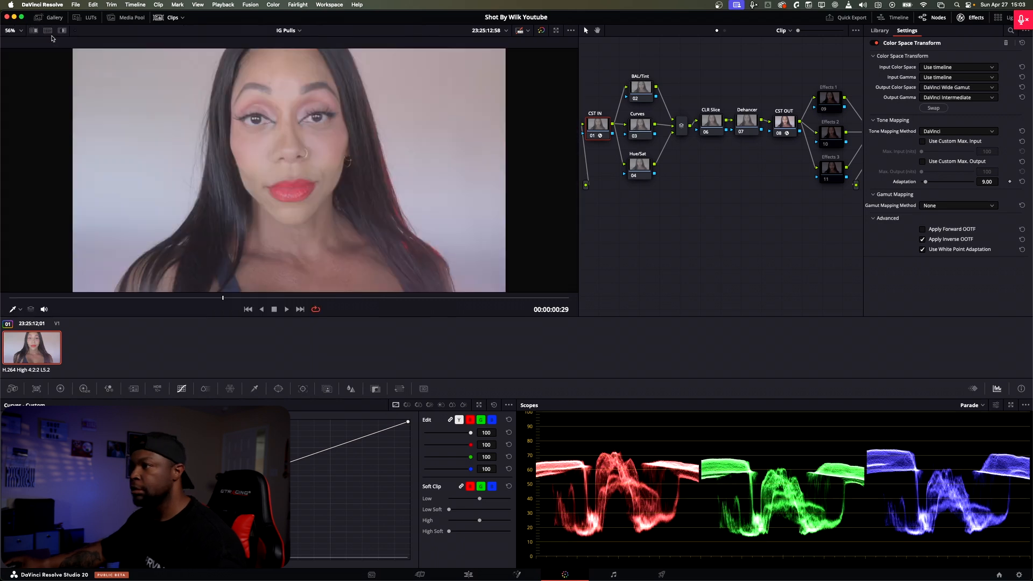
pyautogui.click(171, 18)
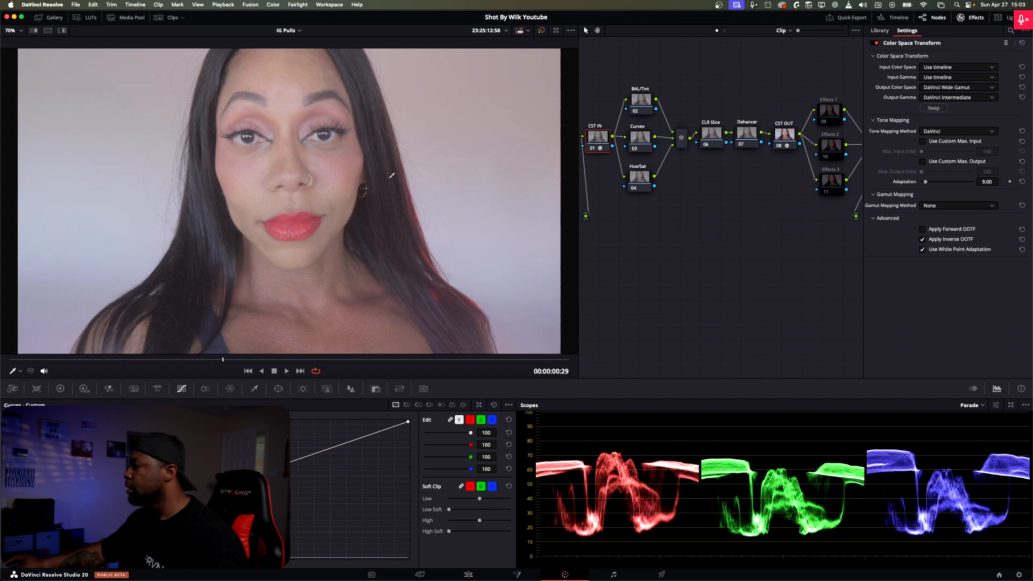
pyautogui.moveTo(688, 233)
pyautogui.mouseDown()
pyautogui.moveTo(761, 217)
pyautogui.moveTo(692, 247)
pyautogui.mouseUp()
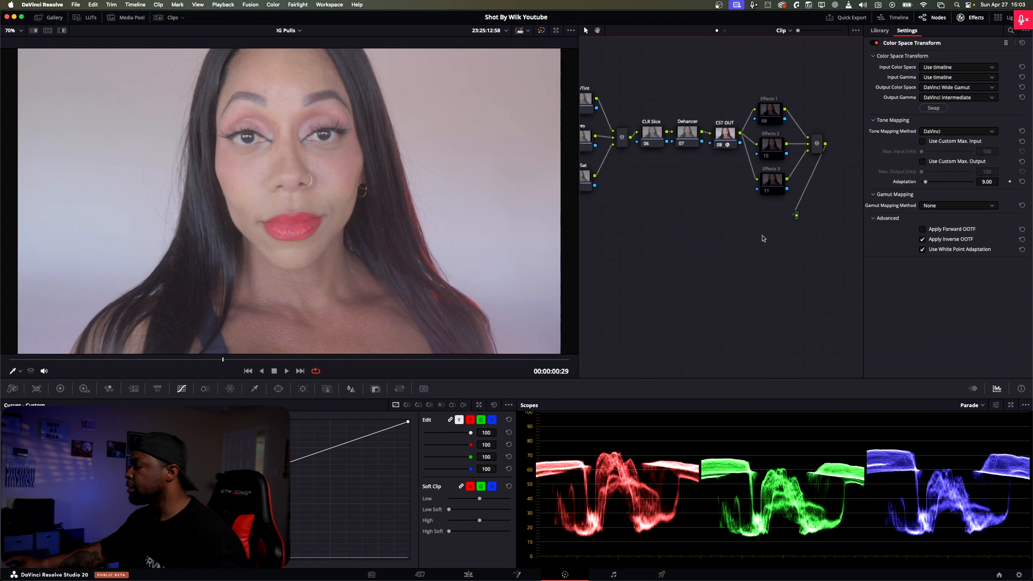
pyautogui.moveTo(763, 237); pyautogui.dragTo(790, 227)
pyautogui.moveTo(727, 182); pyautogui.dragTo(768, 172)
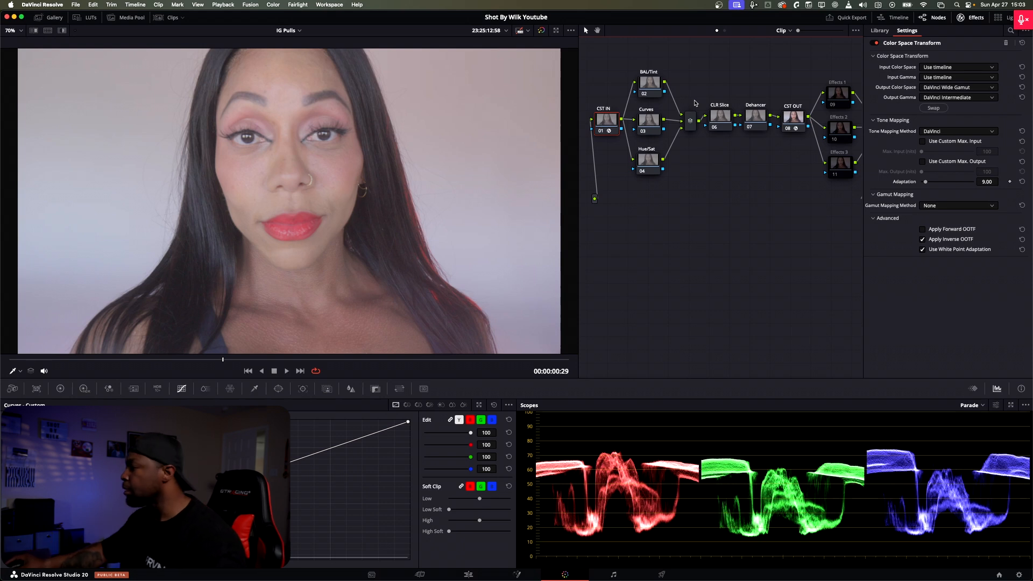
pyautogui.moveTo(698, 214); pyautogui.dragTo(686, 222)
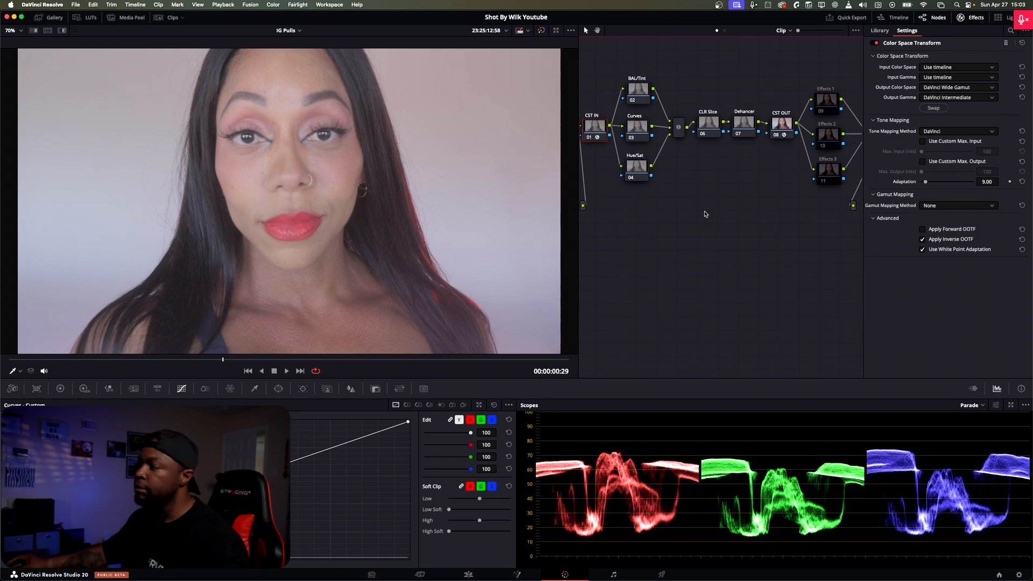
pyautogui.moveTo(711, 204); pyautogui.dragTo(683, 215)
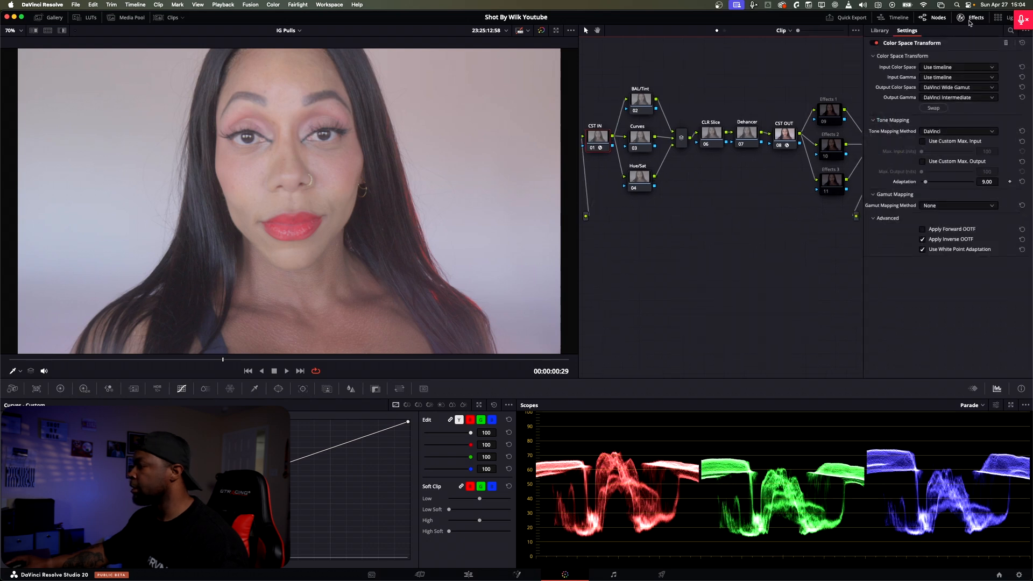
# Step: Reset the grade of the CST IN node and review the CST OUT node's Color Space Transform settings
pyautogui.rightClick(603, 142)
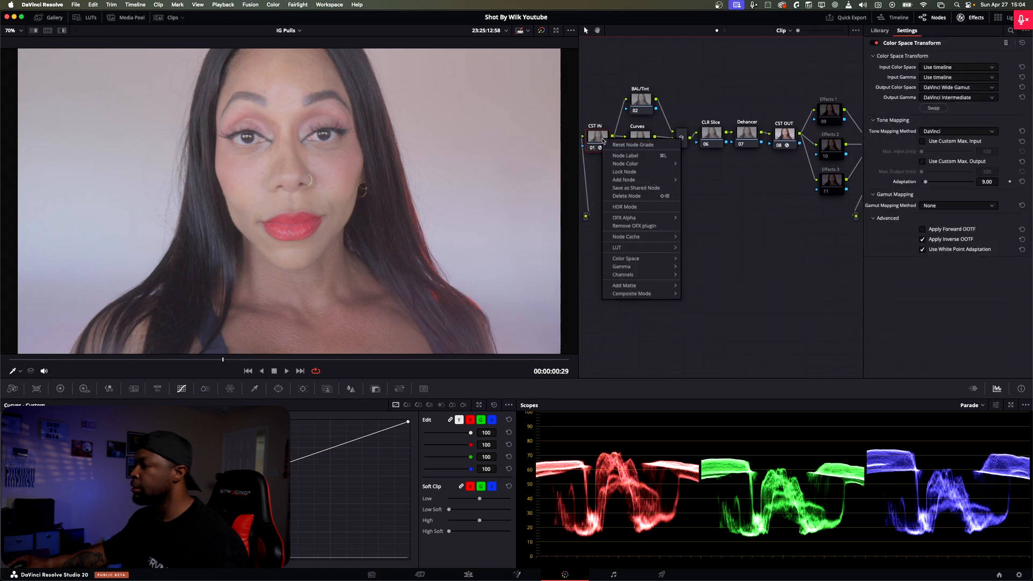
pyautogui.click(634, 145)
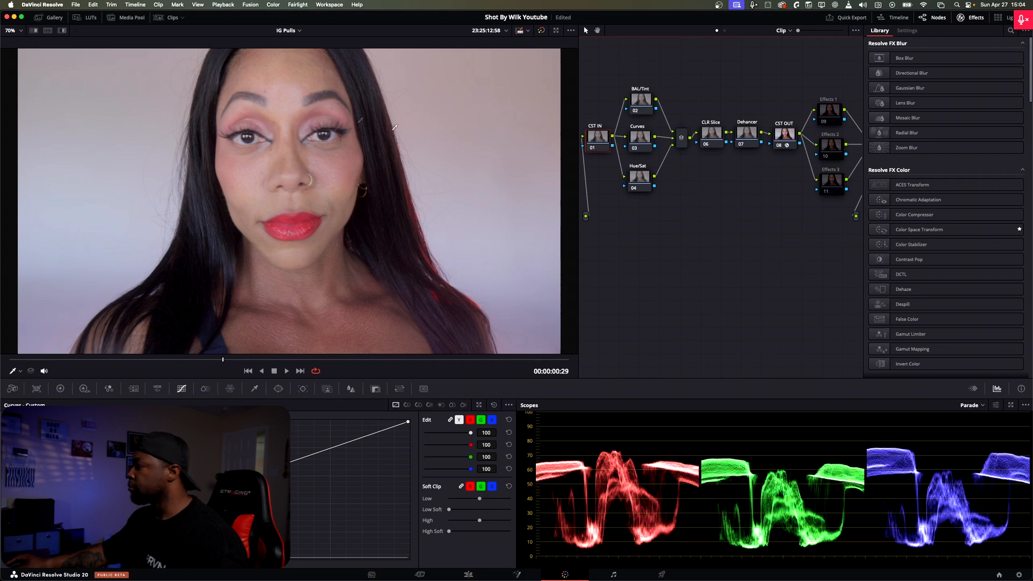
pyautogui.click(780, 139)
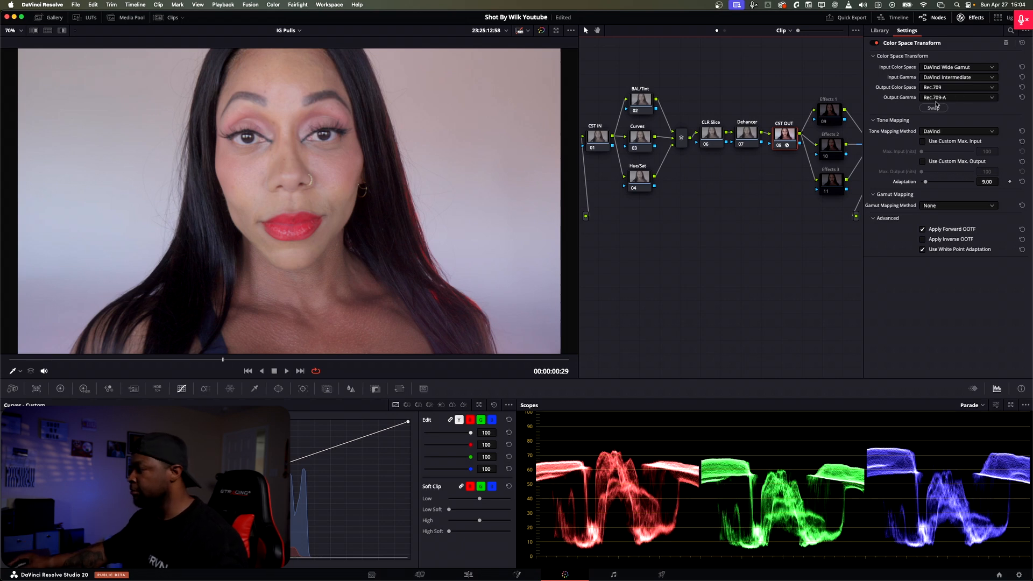
pyautogui.moveTo(741, 206)
pyautogui.mouseDown()
pyautogui.moveTo(751, 209)
pyautogui.moveTo(736, 205)
pyautogui.mouseUp()
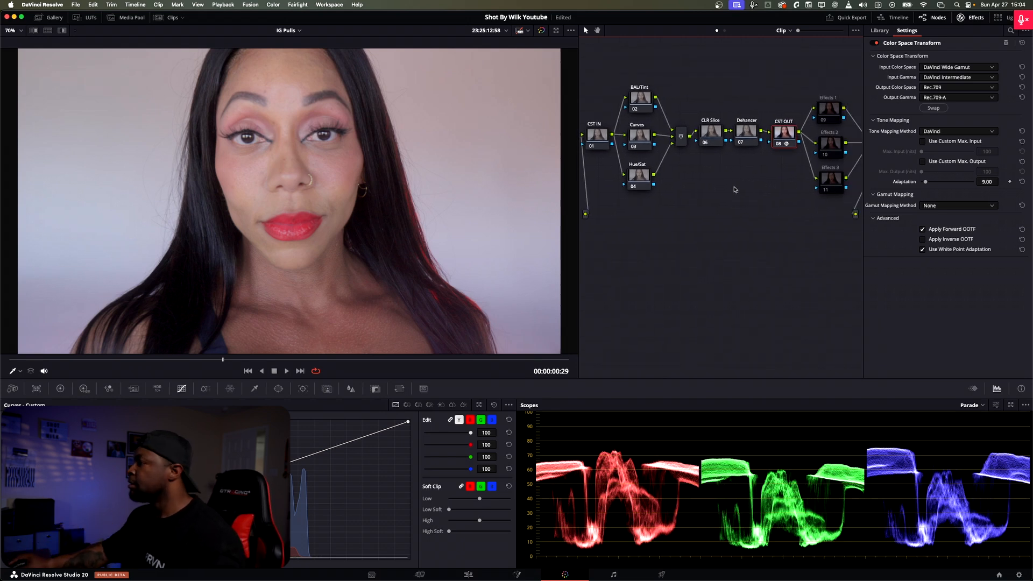
pyautogui.moveTo(717, 233); pyautogui.dragTo(733, 227)
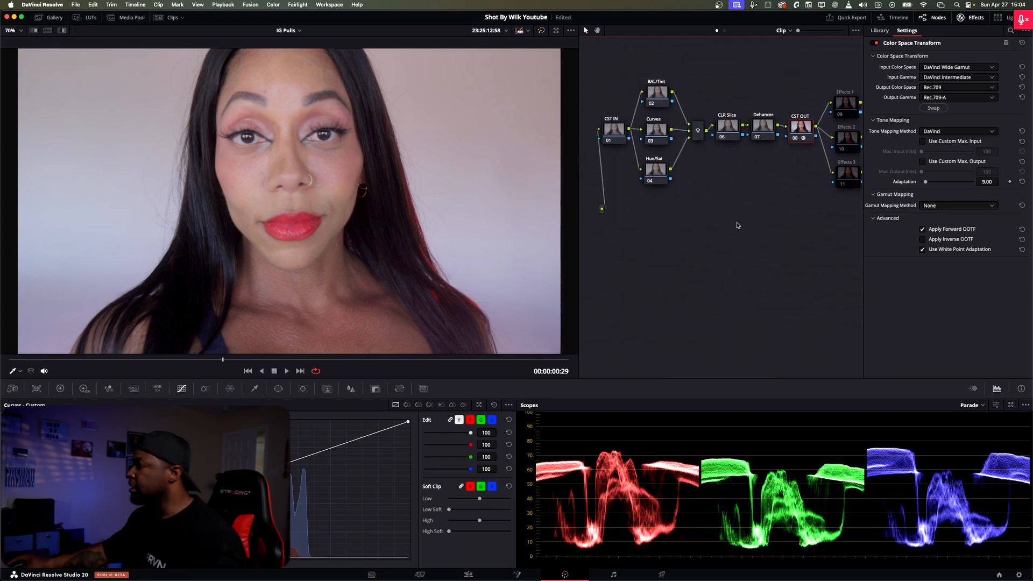
# Step: Add a Color Space Transform to the CST IN node with Sony S-Gamut3.Cine input color space and Sony S-Log3 input gamma
pyautogui.click(615, 133)
pyautogui.moveTo(936, 239); pyautogui.dragTo(612, 134)
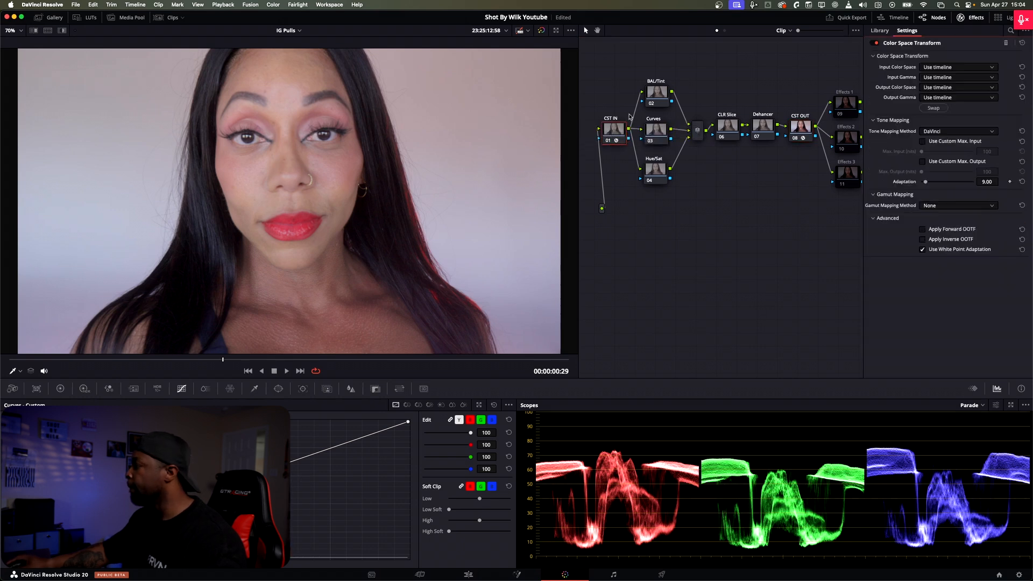
pyautogui.click(943, 68)
pyautogui.scroll(-10, 959, 144)
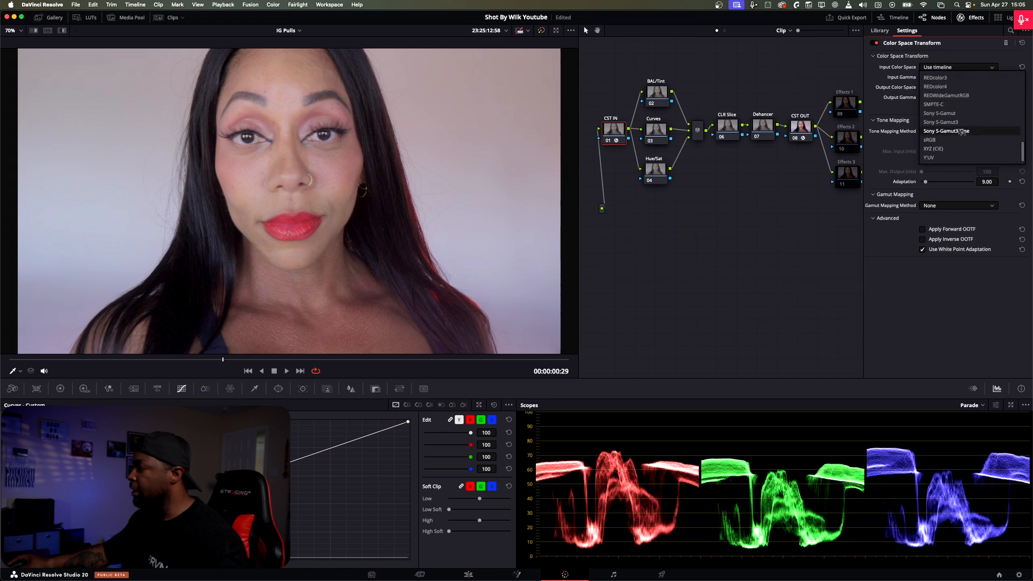
pyautogui.click(961, 132)
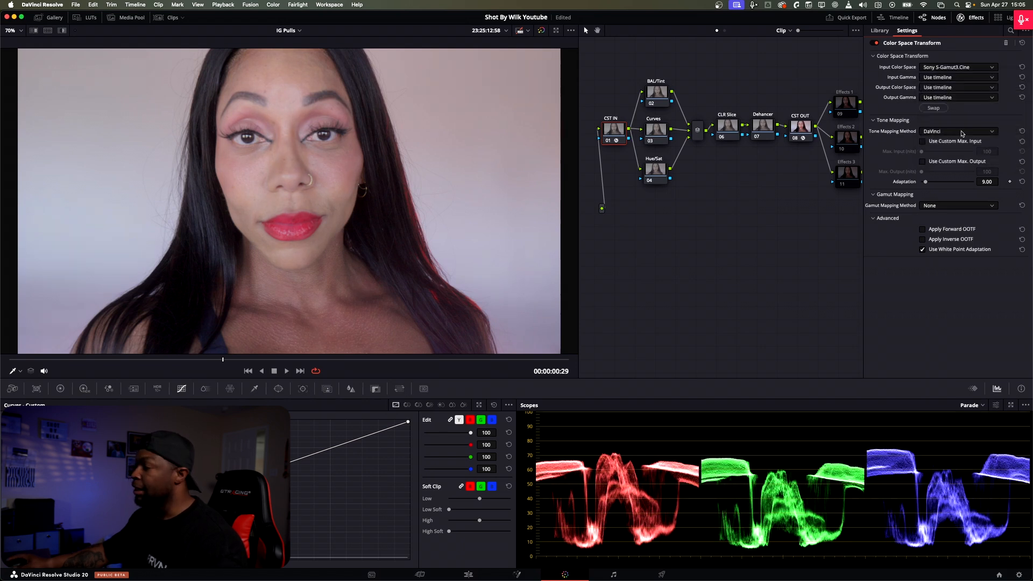
pyautogui.click(936, 78)
pyautogui.scroll(-4, 971, 156)
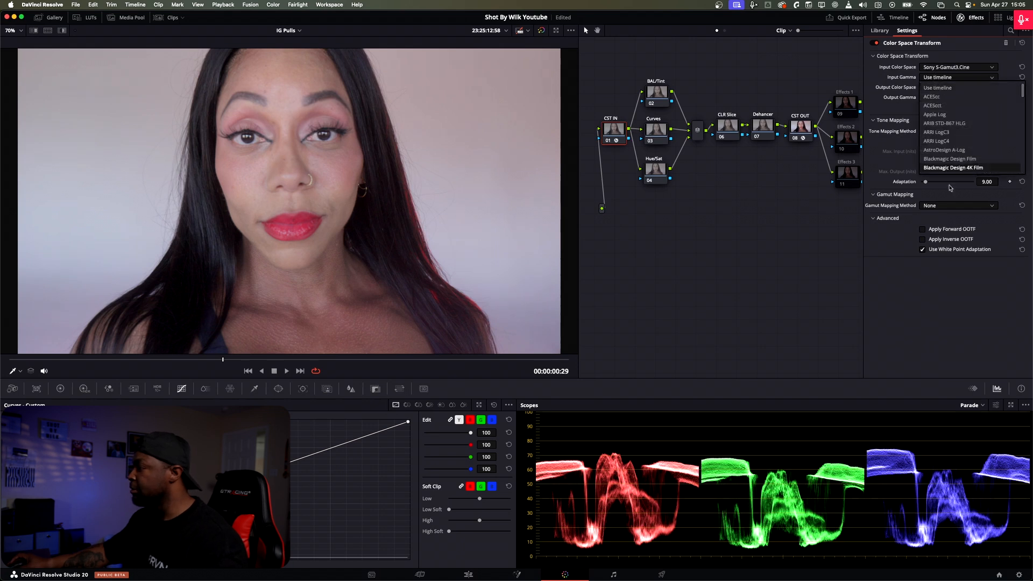
pyautogui.scroll(-10, 972, 160)
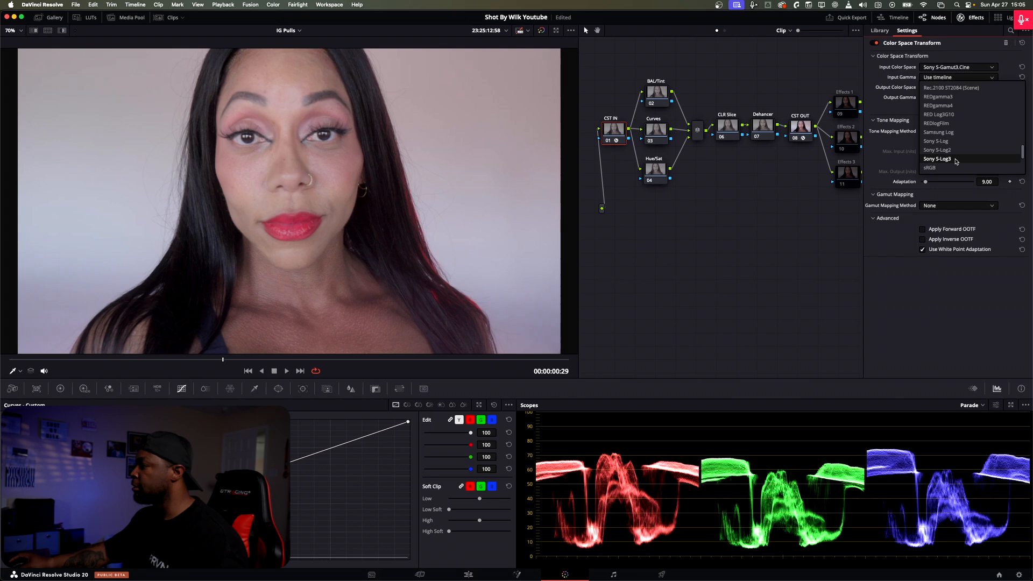
pyautogui.click(971, 160)
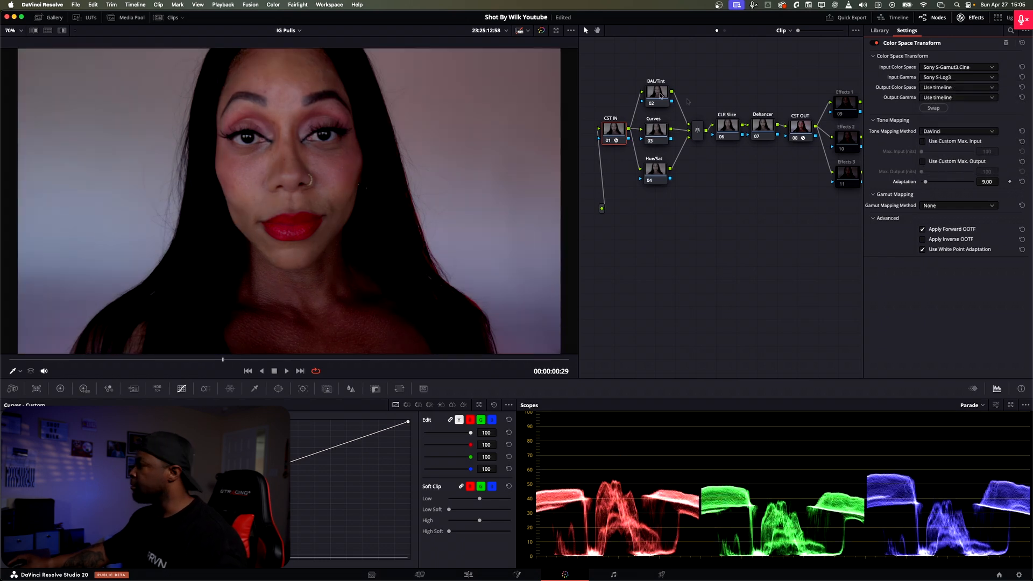
# Step: Set the CST IN node's output color space to DaVinci Wide Gamut
pyautogui.click(946, 87)
pyautogui.scroll(-5, 963, 137)
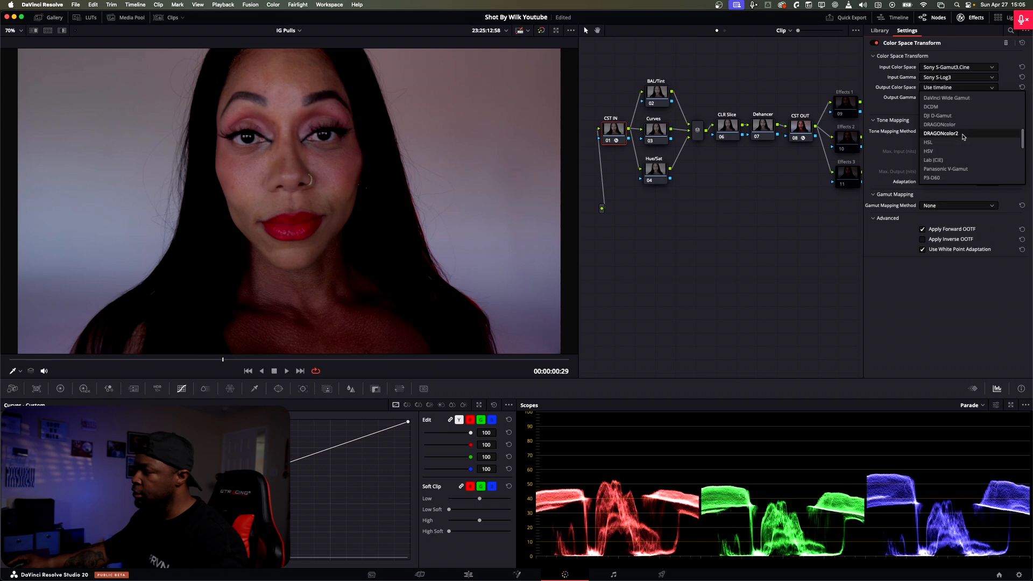
pyautogui.scroll(-5, 966, 140)
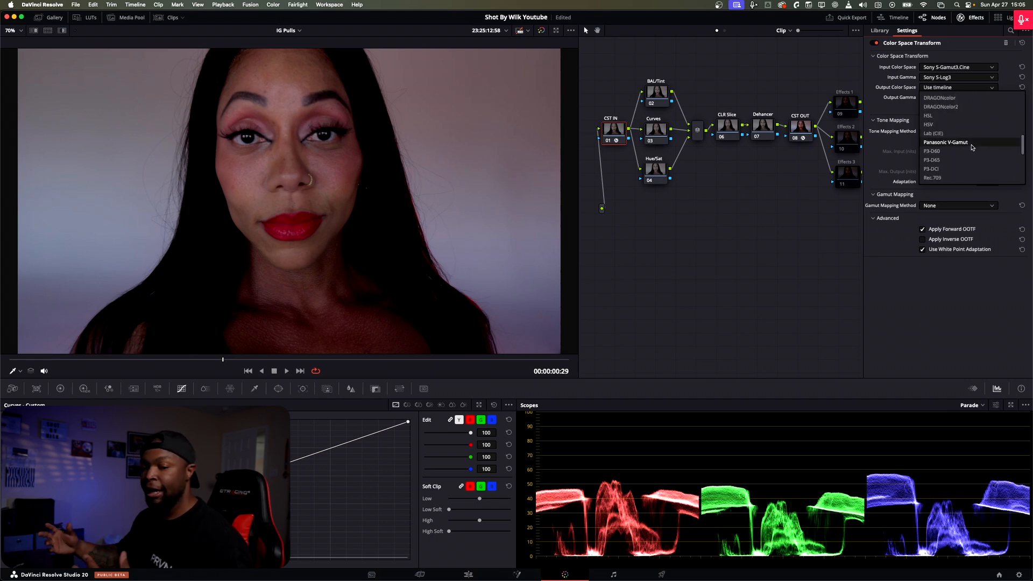
pyautogui.scroll(5, 972, 147)
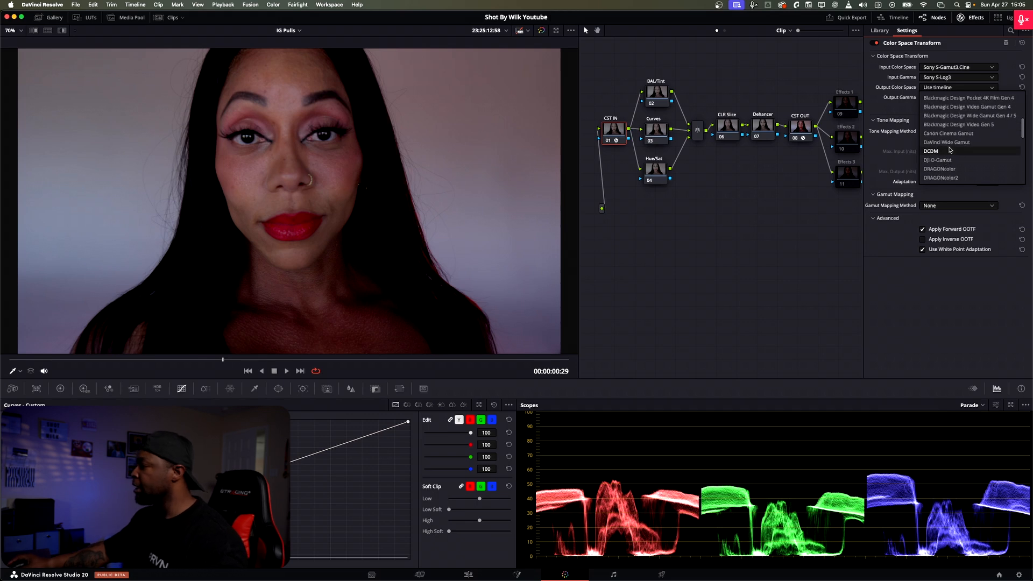
pyautogui.click(946, 142)
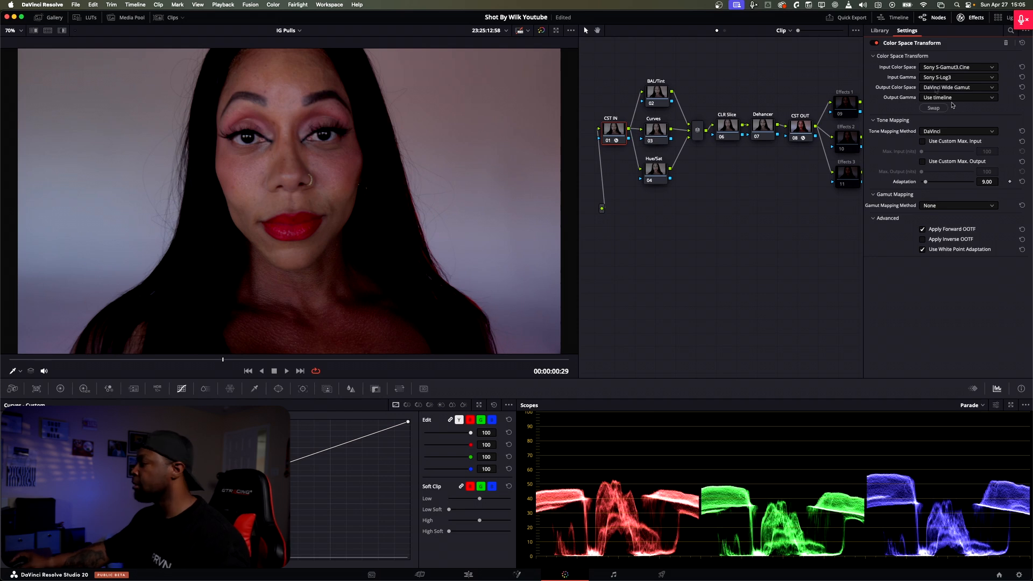
# Step: Set the CST IN node's output gamma to DaVinci Intermediate
pyautogui.click(957, 98)
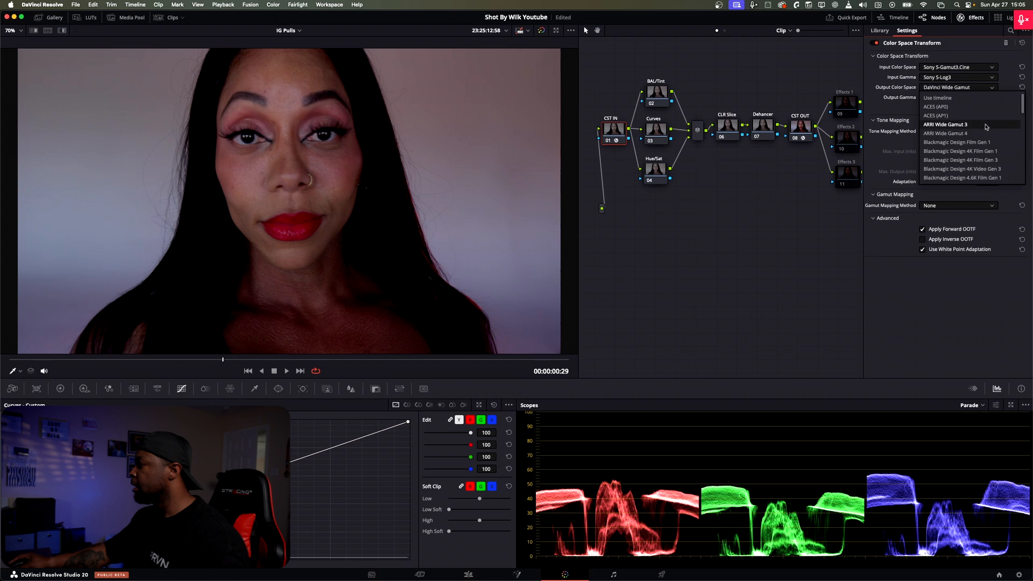
pyautogui.click(944, 99)
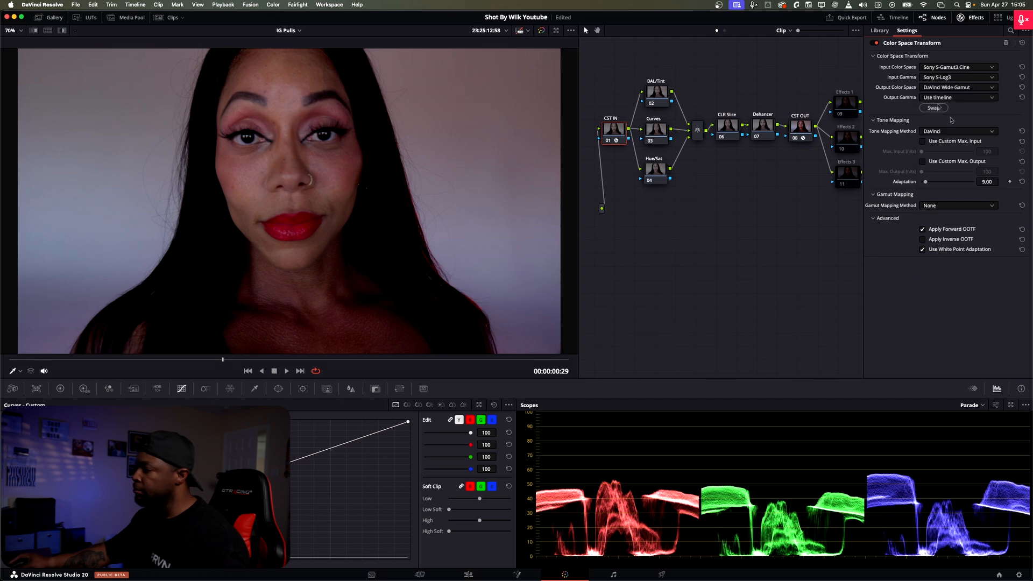
pyautogui.click(944, 99)
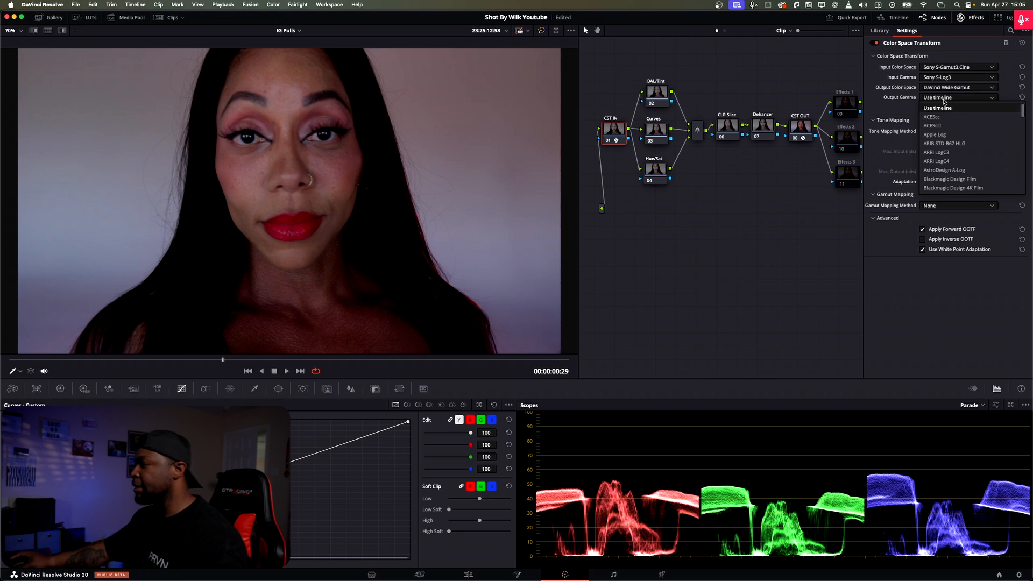
pyautogui.scroll(-6, 997, 159)
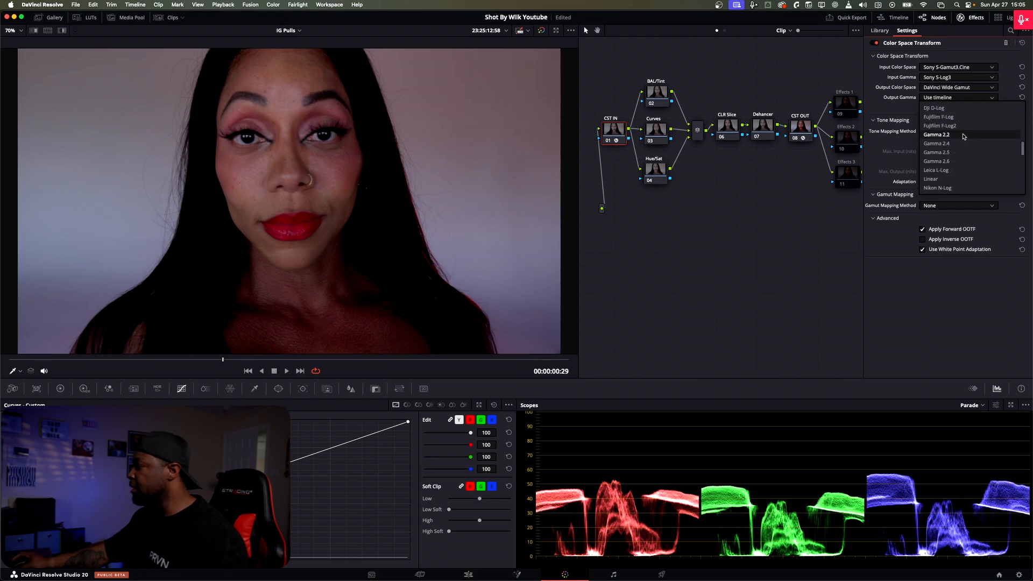
pyautogui.scroll(-2, 997, 159)
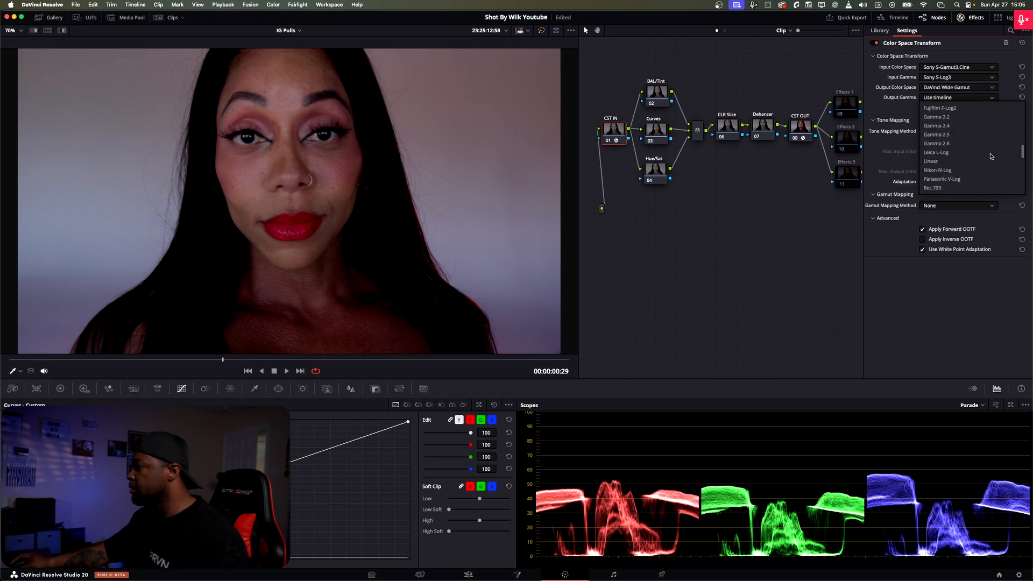
pyautogui.click(980, 145)
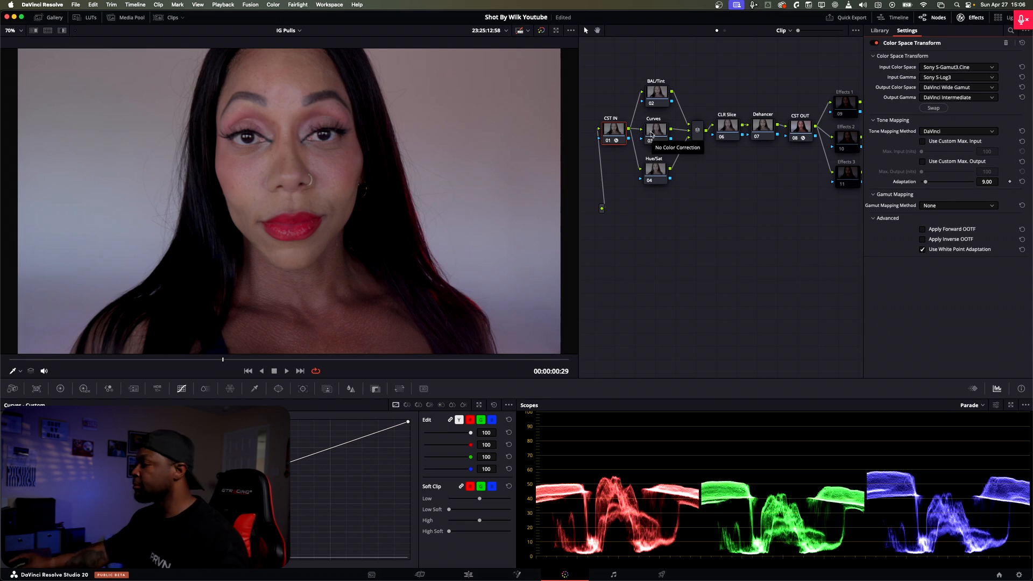
# Step: Inspect the Color Space Transform settings of the CST OUT node
pyautogui.moveTo(671, 200); pyautogui.dragTo(634, 192)
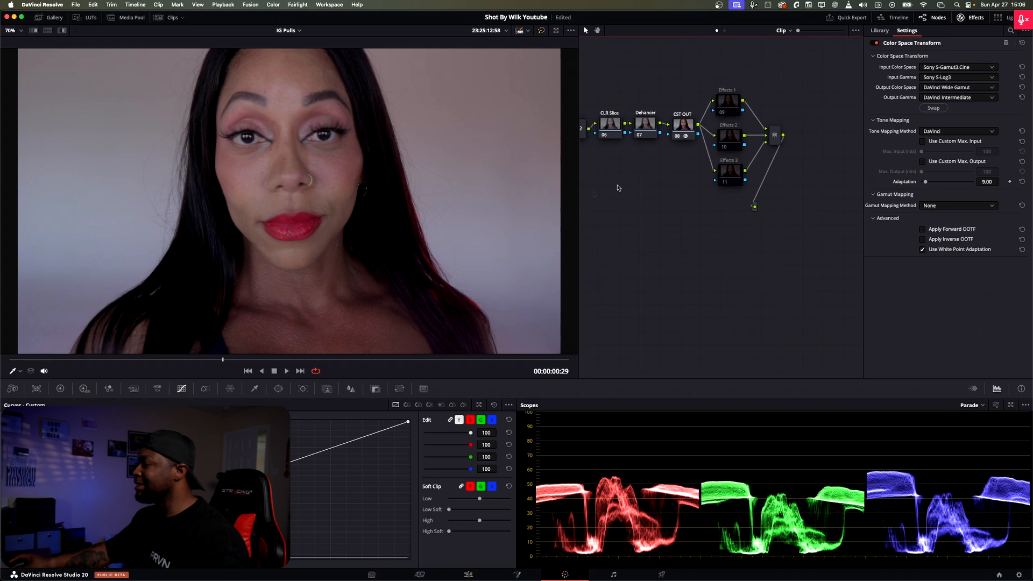
pyautogui.click(680, 127)
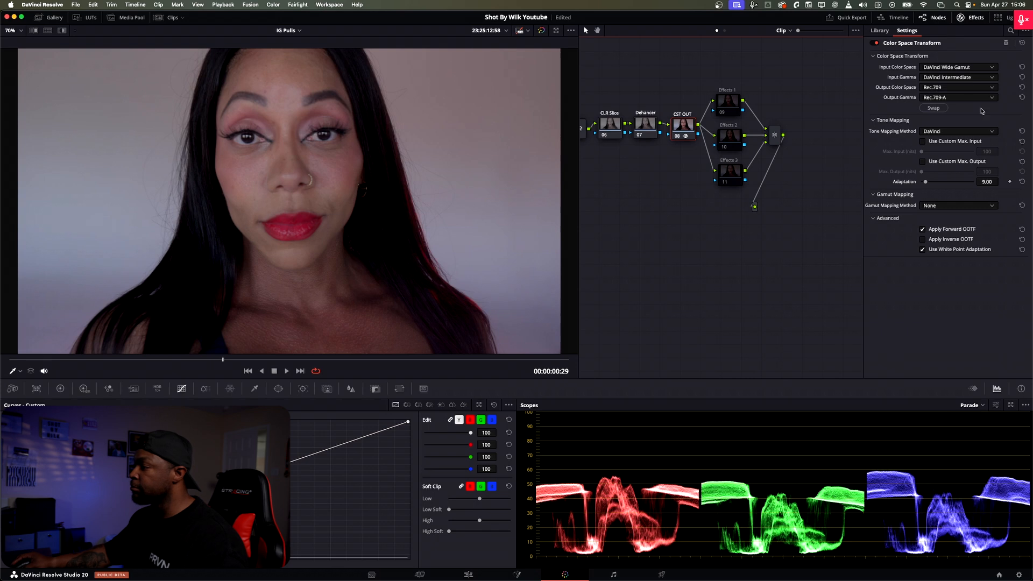
pyautogui.hscroll(-5, 770, 211)
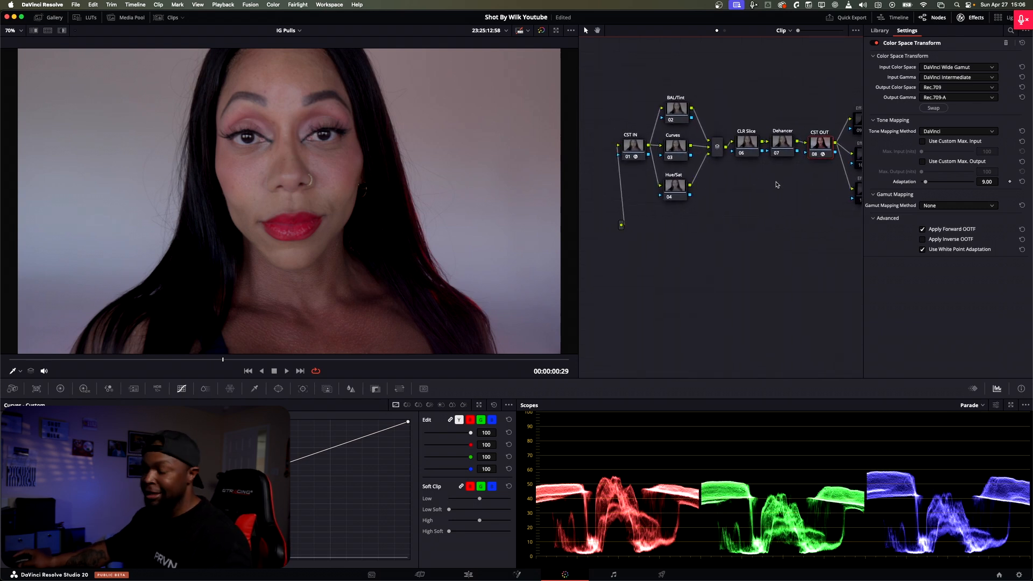
pyautogui.hscroll(3, 757, 134)
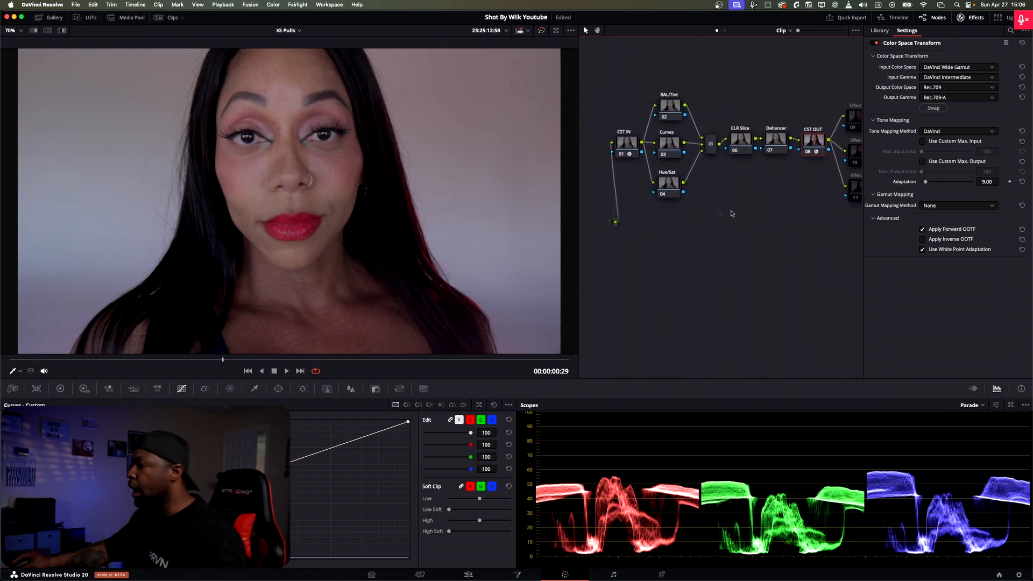
pyautogui.hscroll(2, 758, 200)
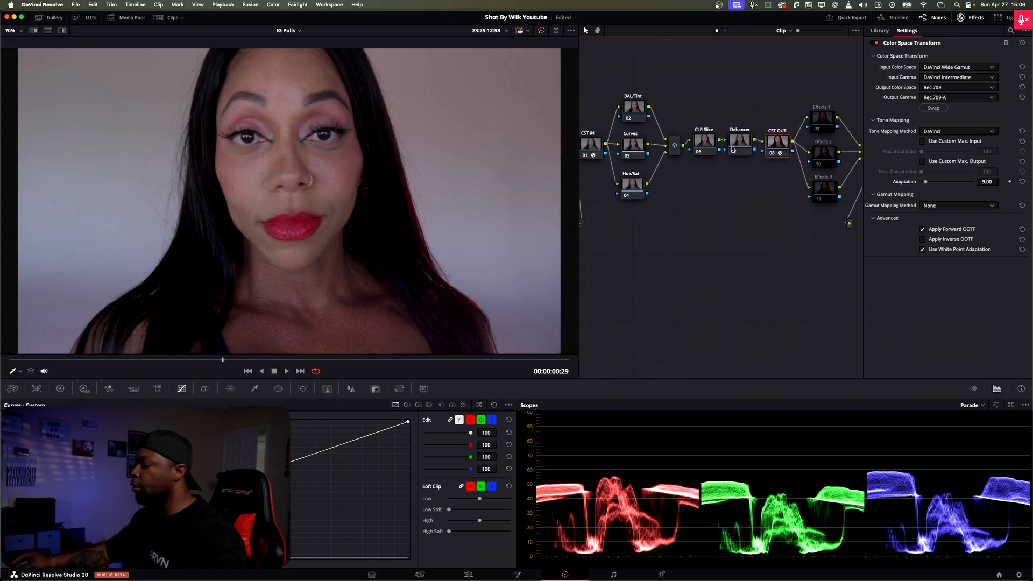
pyautogui.hscroll(-2, 699, 204)
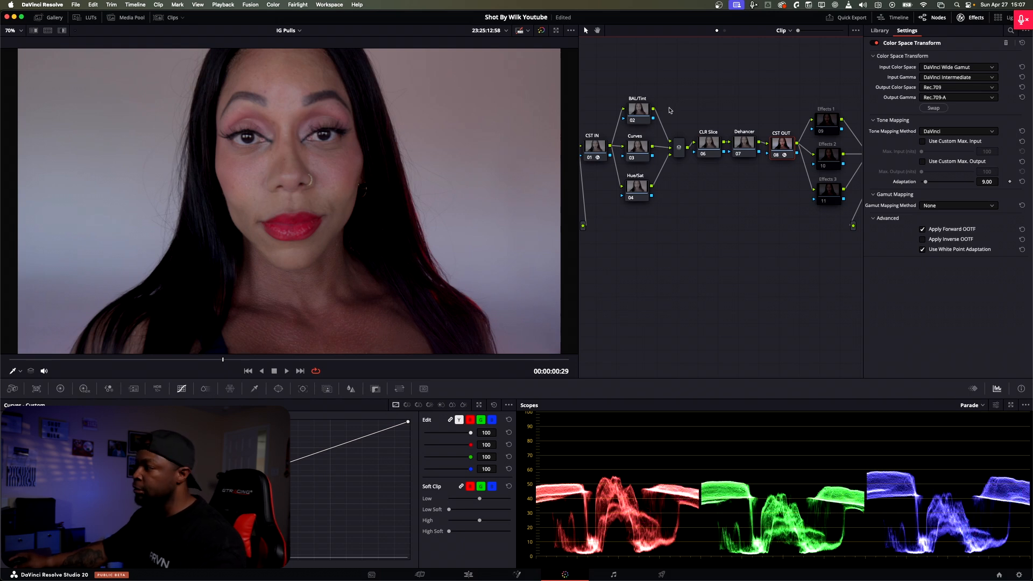
# Step: Set the Hue/Sat node's color space to HSV
pyautogui.click(633, 110)
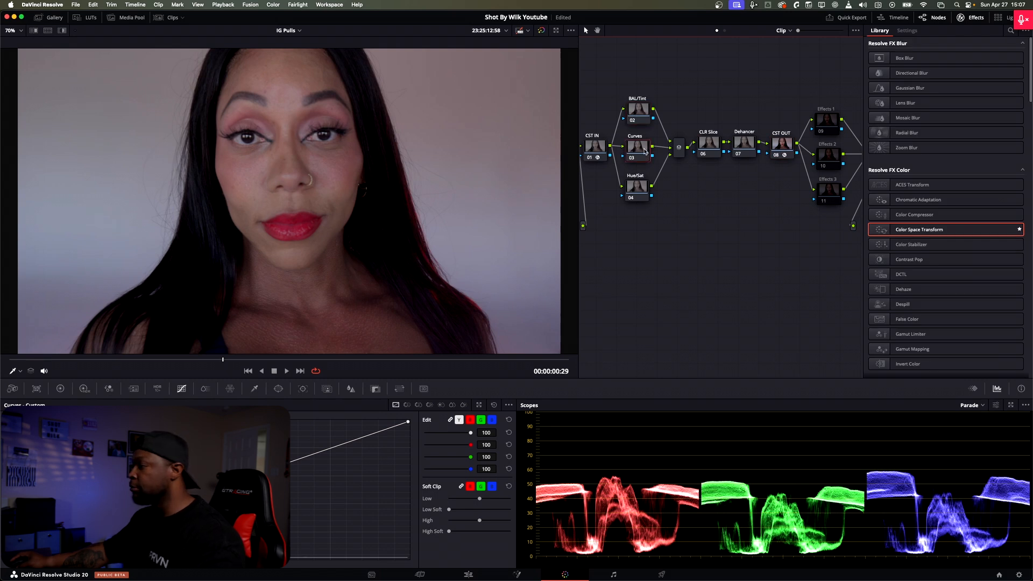
pyautogui.click(646, 189)
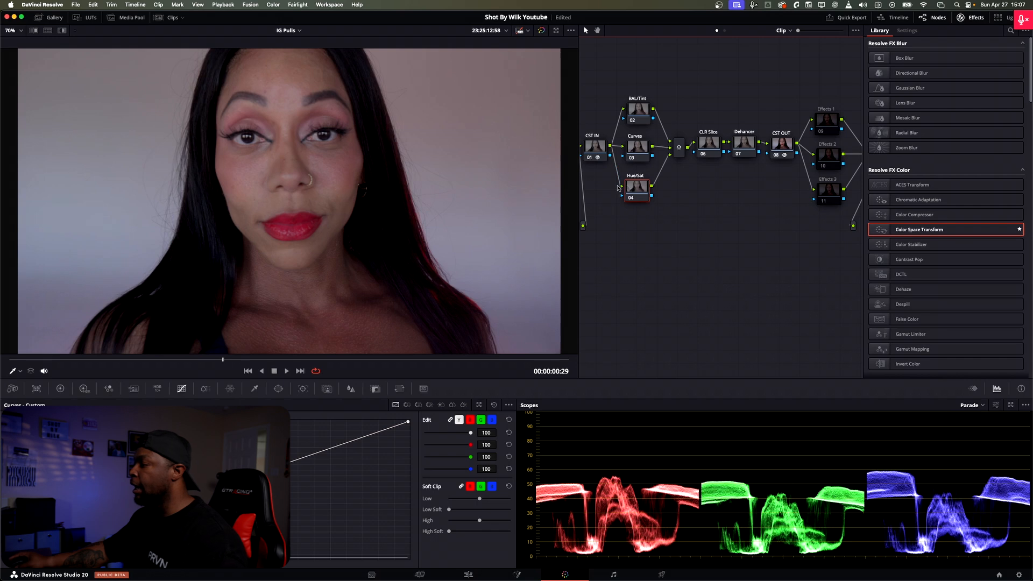
pyautogui.rightClick(634, 187)
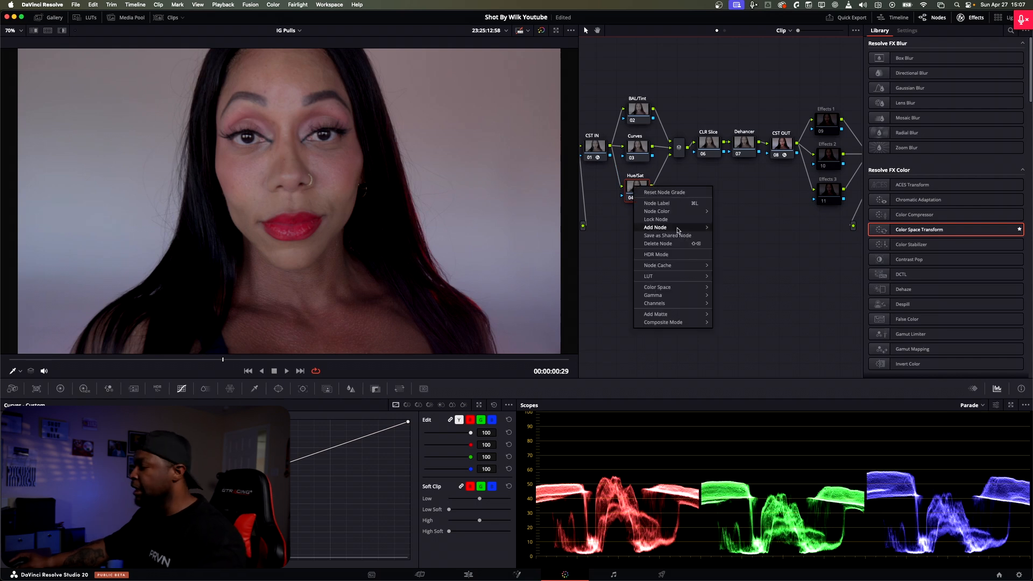
pyautogui.moveTo(682, 290)
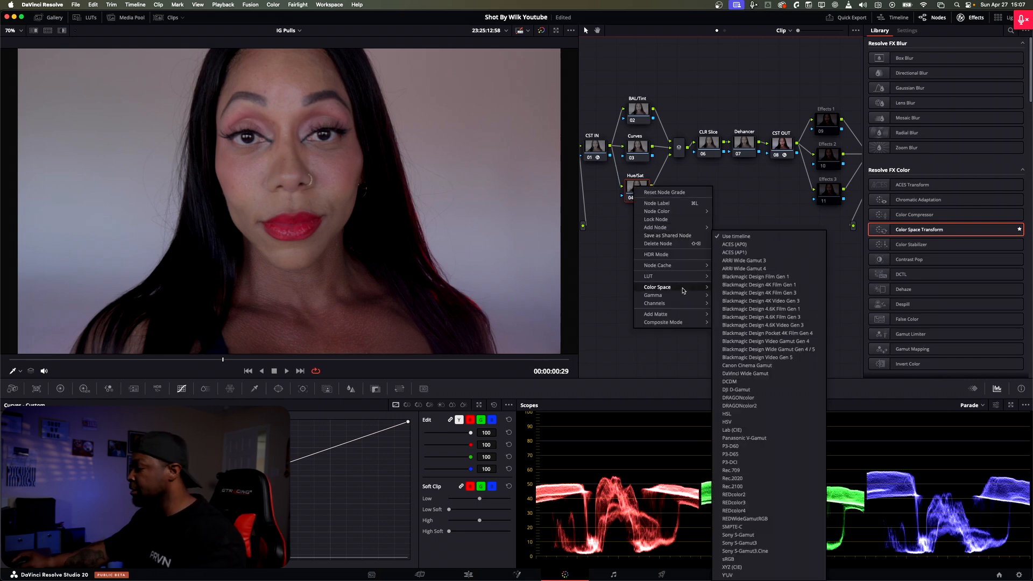
pyautogui.click(749, 422)
# Step: Show the Primaries controls as Log Wheels for the Hue/Sat node
pyautogui.click(60, 388)
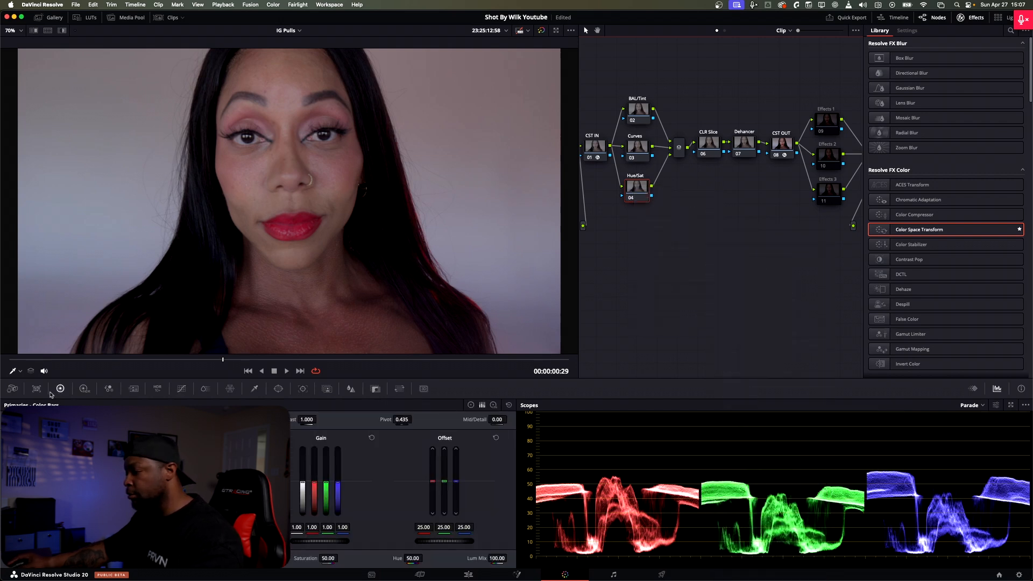
pyautogui.click(471, 404)
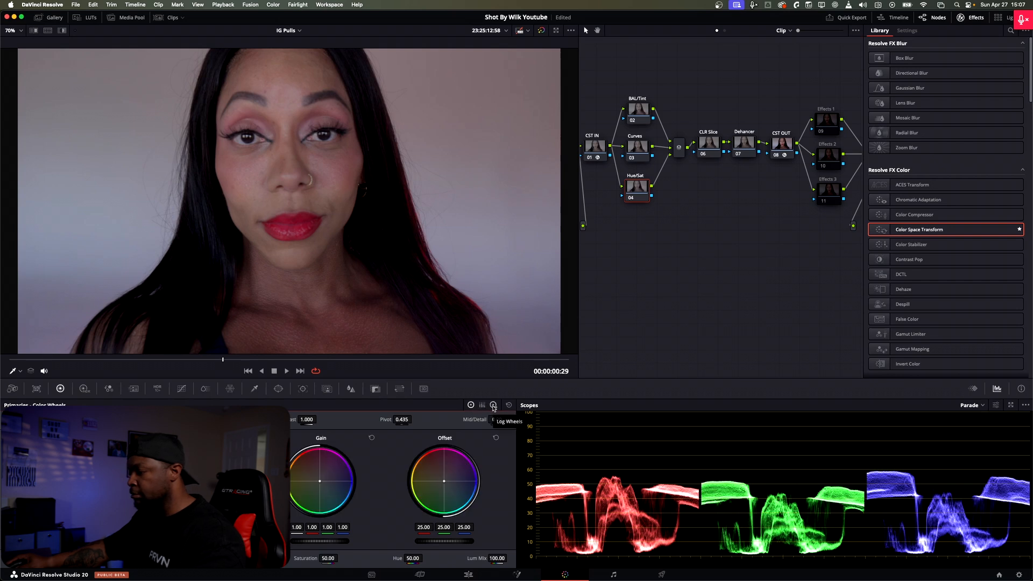
pyautogui.click(493, 405)
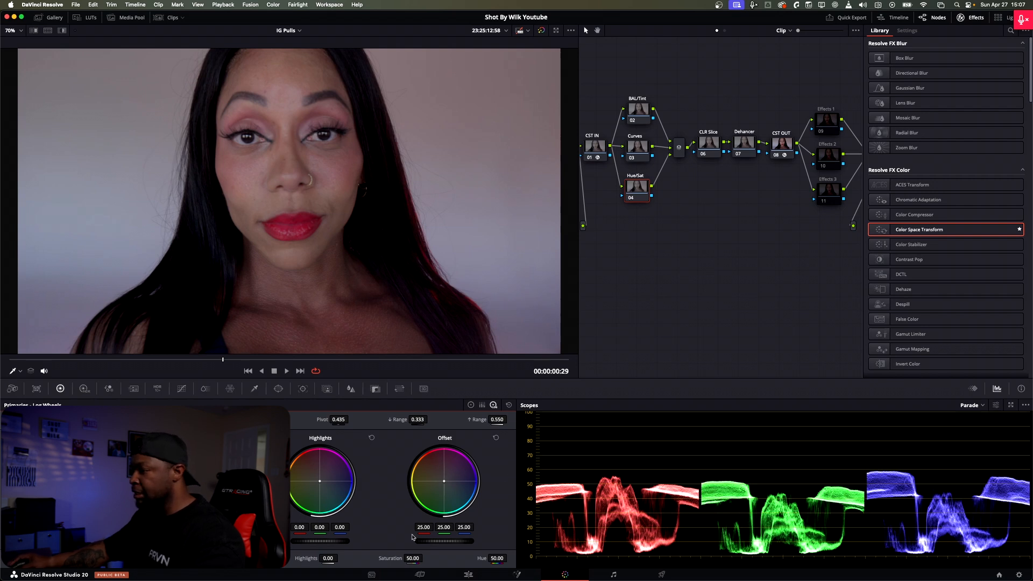
# Step: Try lowering the Hue/Sat node's green Offset to about 20.4 and its red Offset to 24.68, resetting the Offset after each
pyautogui.moveTo(446, 528)
pyautogui.mouseDown()
pyautogui.moveTo(487, 528)
pyautogui.moveTo(425, 528)
pyautogui.moveTo(437, 528)
pyautogui.mouseUp()
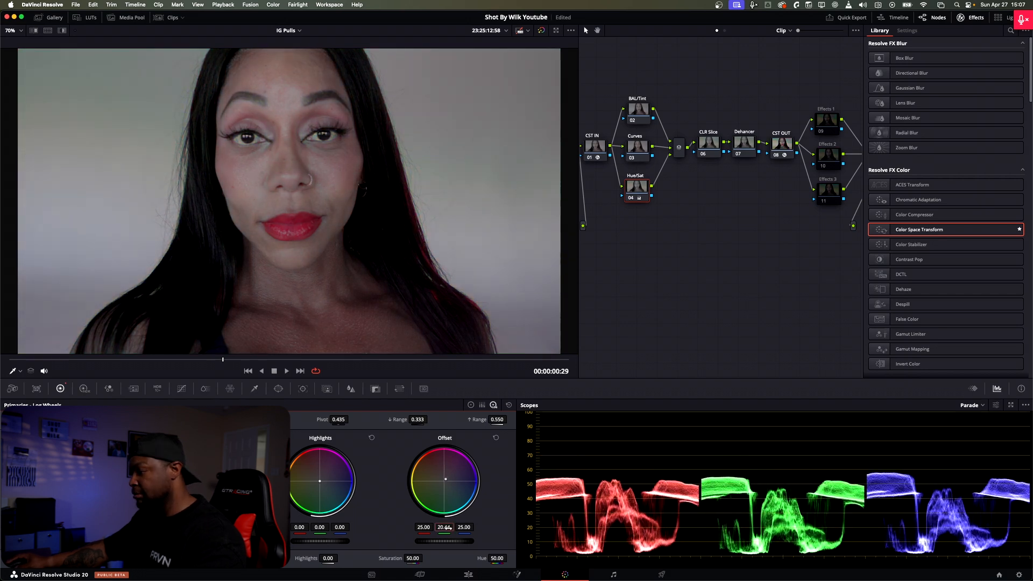
pyautogui.click(496, 438)
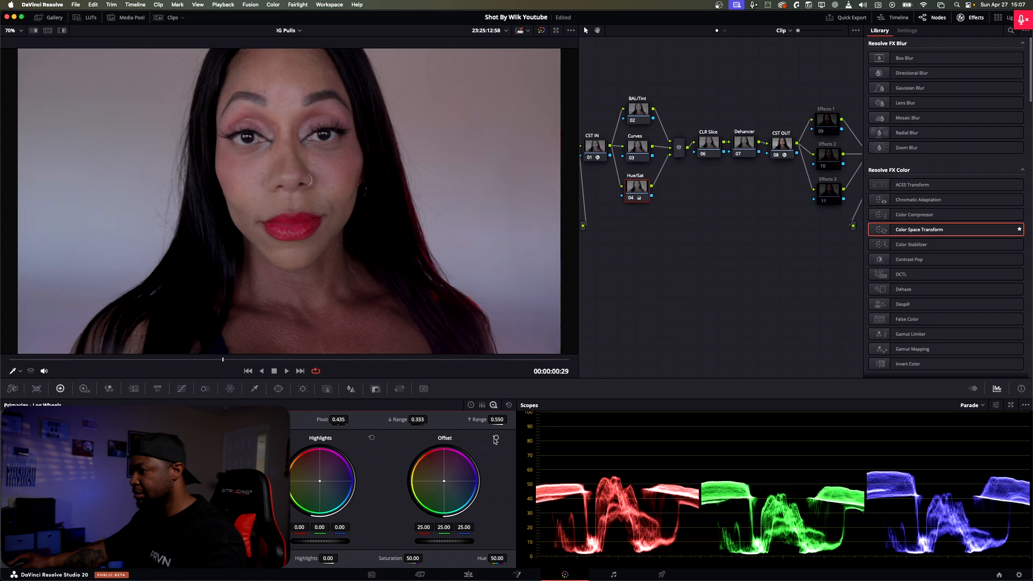
pyautogui.moveTo(422, 528); pyautogui.dragTo(435, 511)
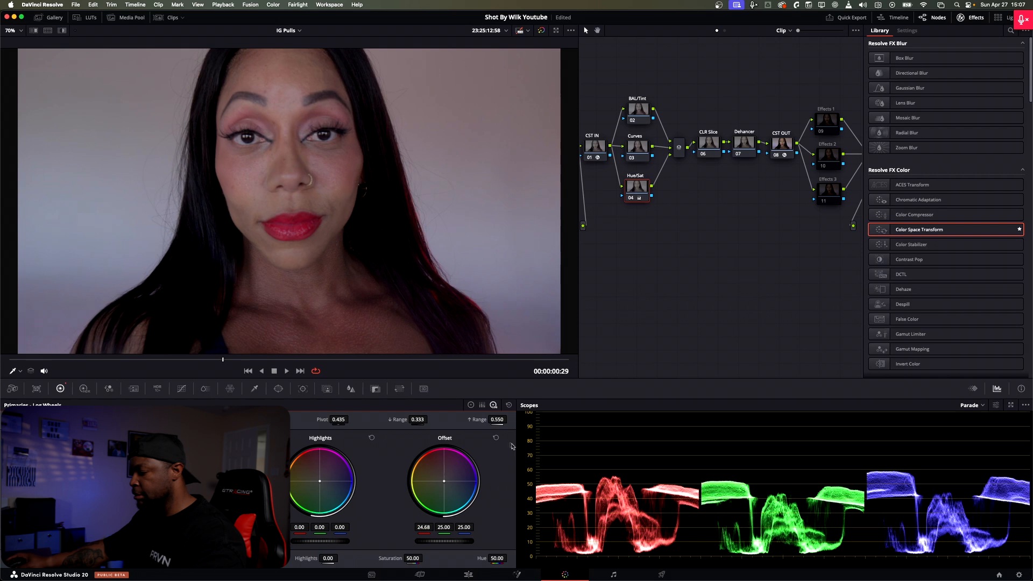
pyautogui.click(496, 437)
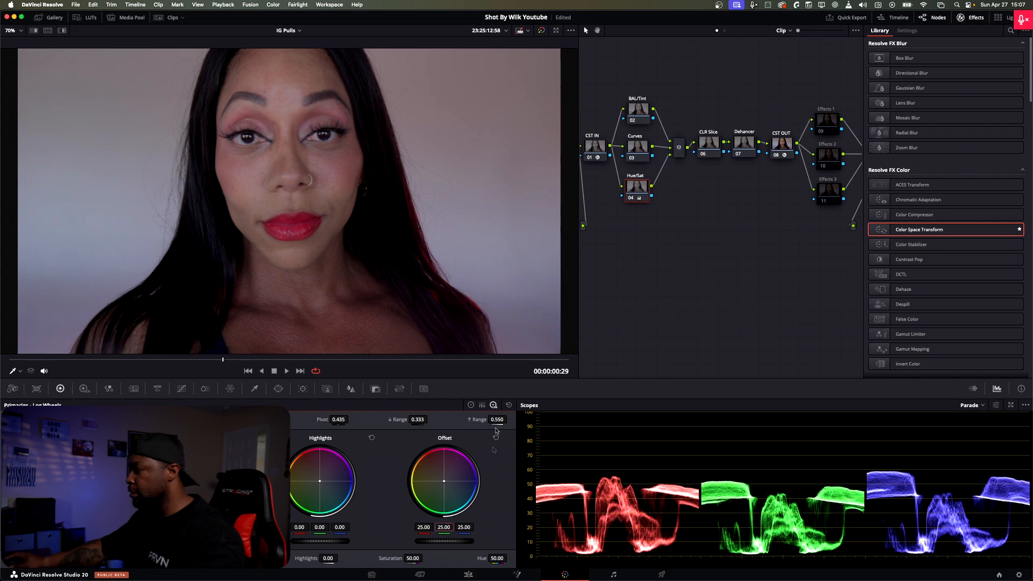
# Step: Set the Hue/Sat node's color space to HSL
pyautogui.rightClick(644, 200)
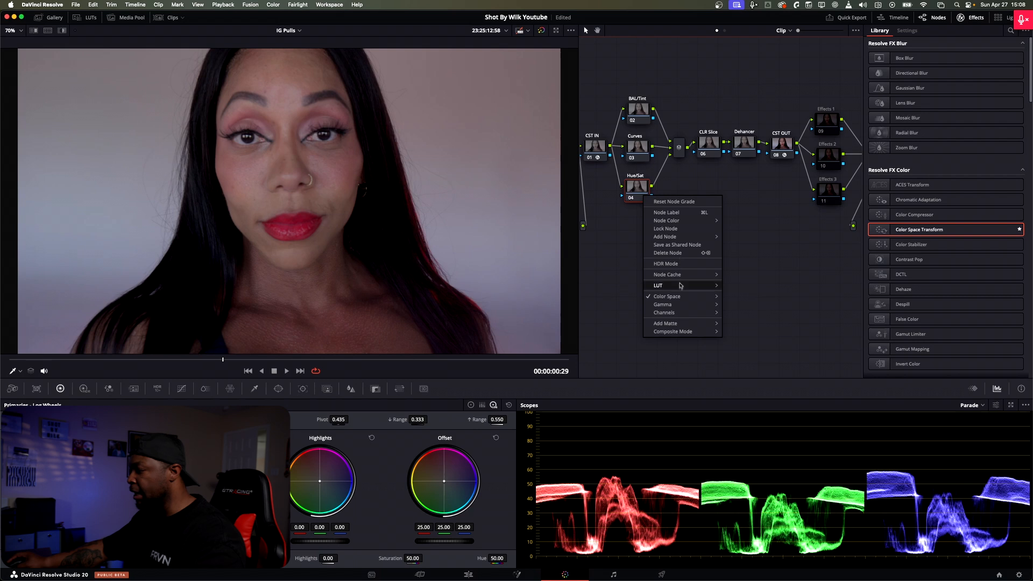
pyautogui.moveTo(679, 300)
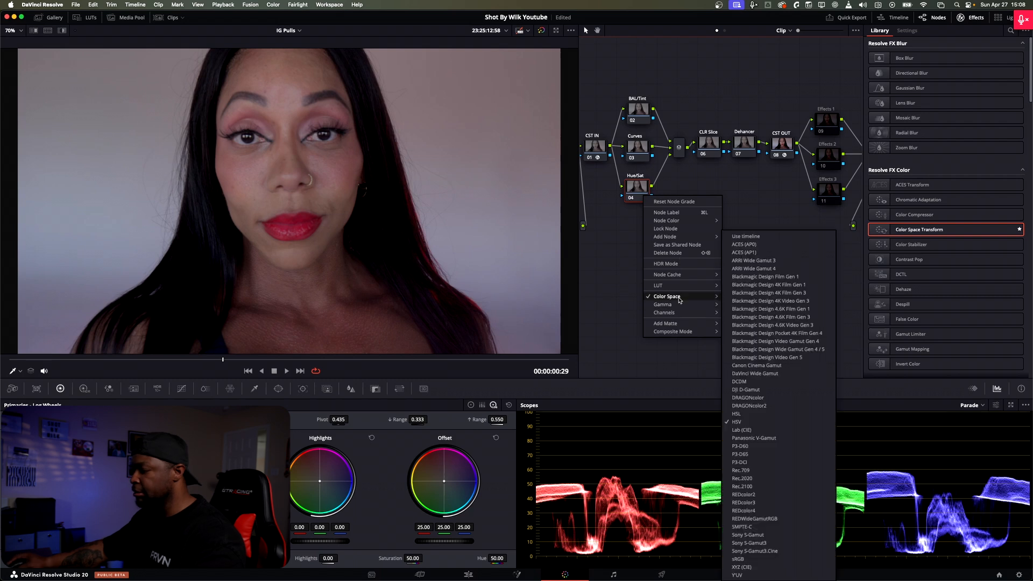
pyautogui.click(815, 414)
# Step: Test the Hue/Sat node with green Offset at -5.64 and red Offset at 24.04, resetting the Offset after each
pyautogui.moveTo(443, 527); pyautogui.dragTo(409, 527)
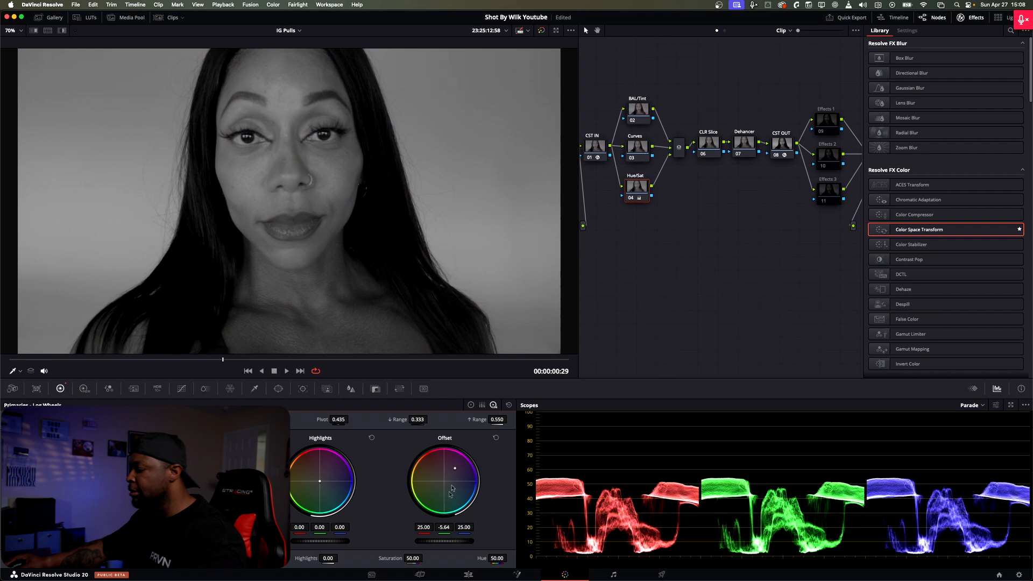
pyautogui.click(495, 438)
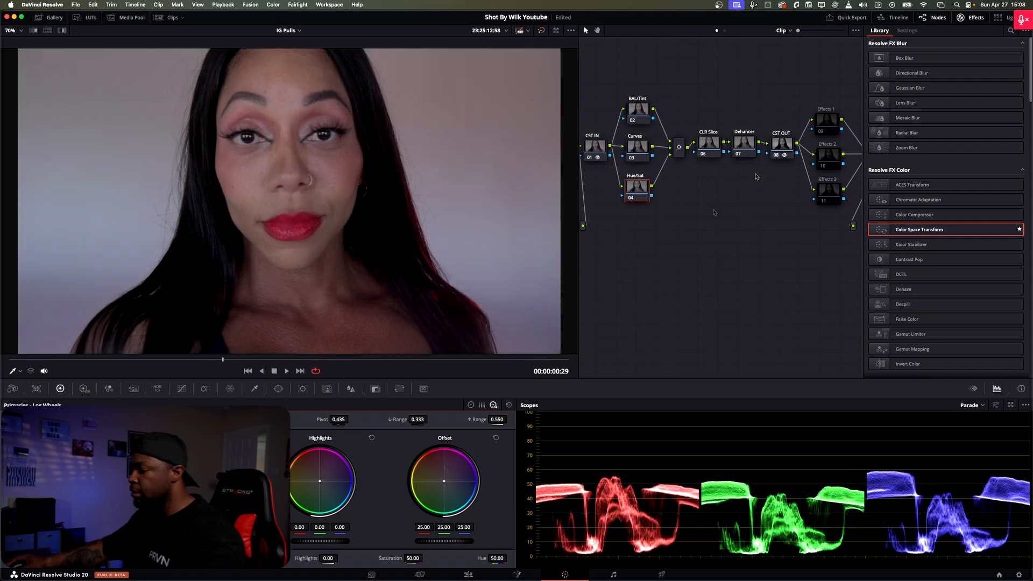
pyautogui.moveTo(424, 527); pyautogui.dragTo(419, 527)
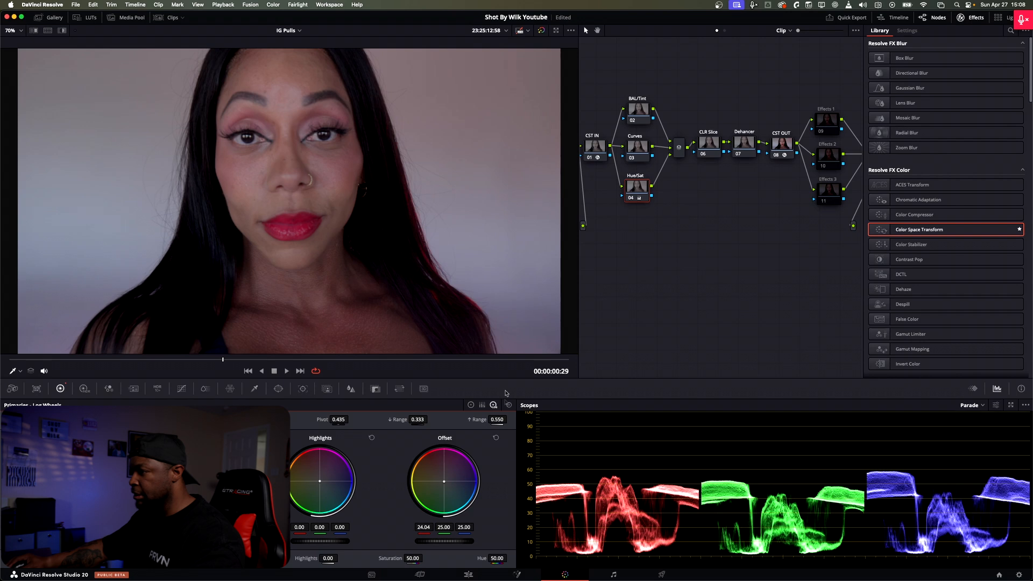
pyautogui.click(495, 437)
# Step: Test the Hue/Sat node with green Offset at 17.32 and blue Offset at 28.60, resetting the Offset after each
pyautogui.moveTo(442, 527); pyautogui.dragTo(423, 527)
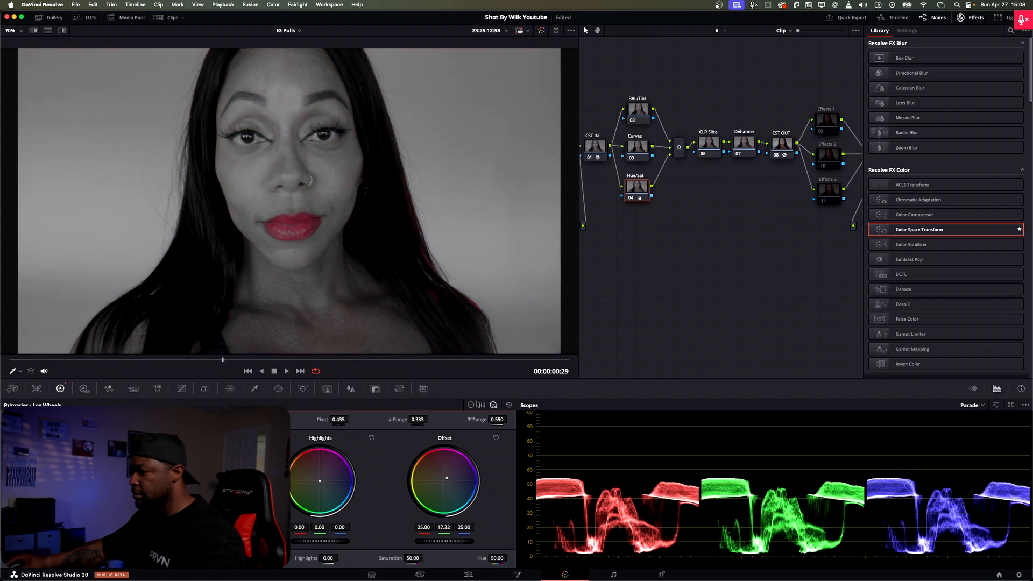
pyautogui.click(496, 437)
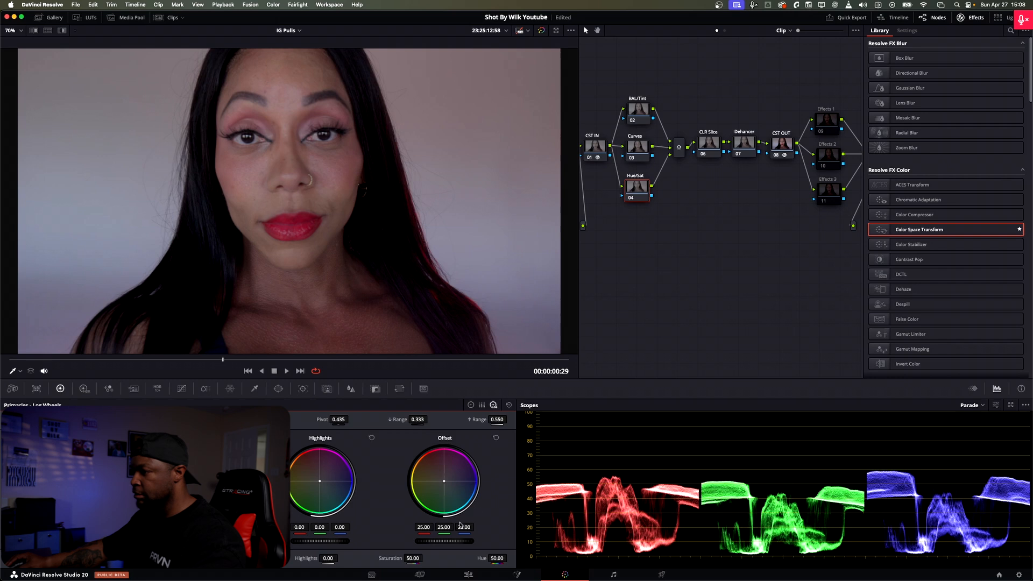
pyautogui.moveTo(457, 540)
pyautogui.mouseDown()
pyautogui.moveTo(442, 540)
pyautogui.moveTo(469, 528)
pyautogui.mouseUp()
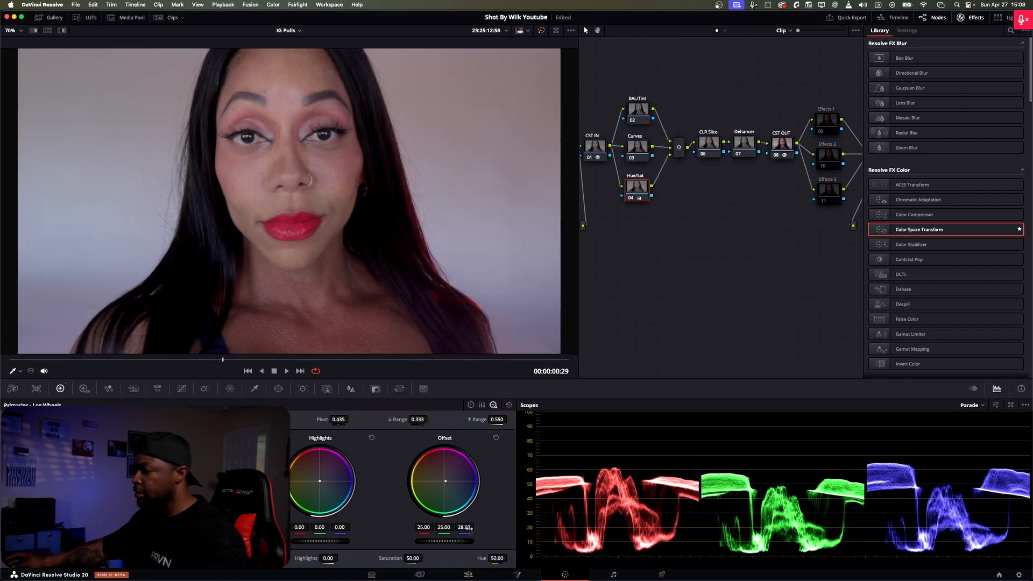
pyautogui.click(496, 438)
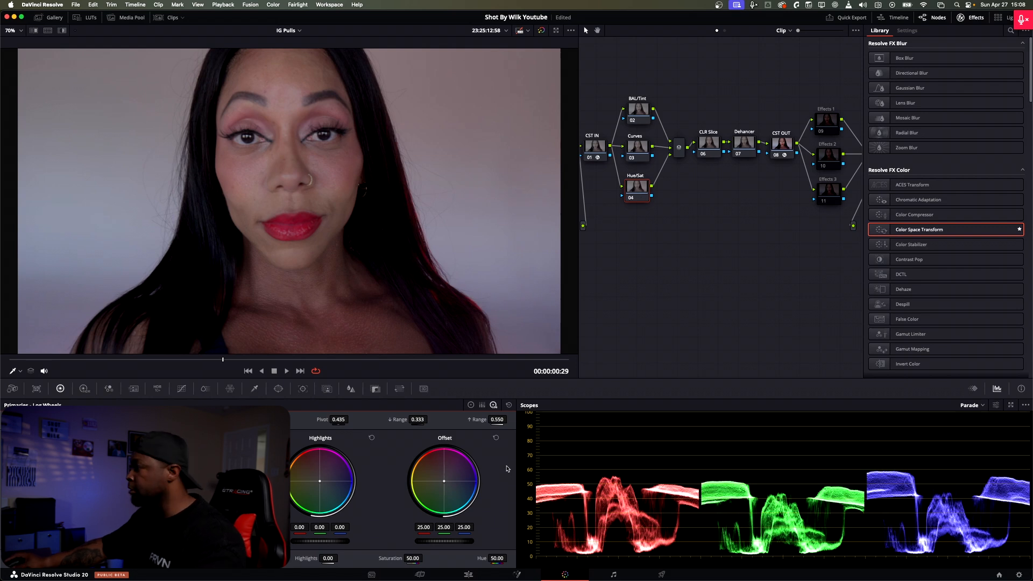
# Step: Try moving the black and white points of the BAL/Tint node's custom curve inward, and undo both changes
pyautogui.click(637, 110)
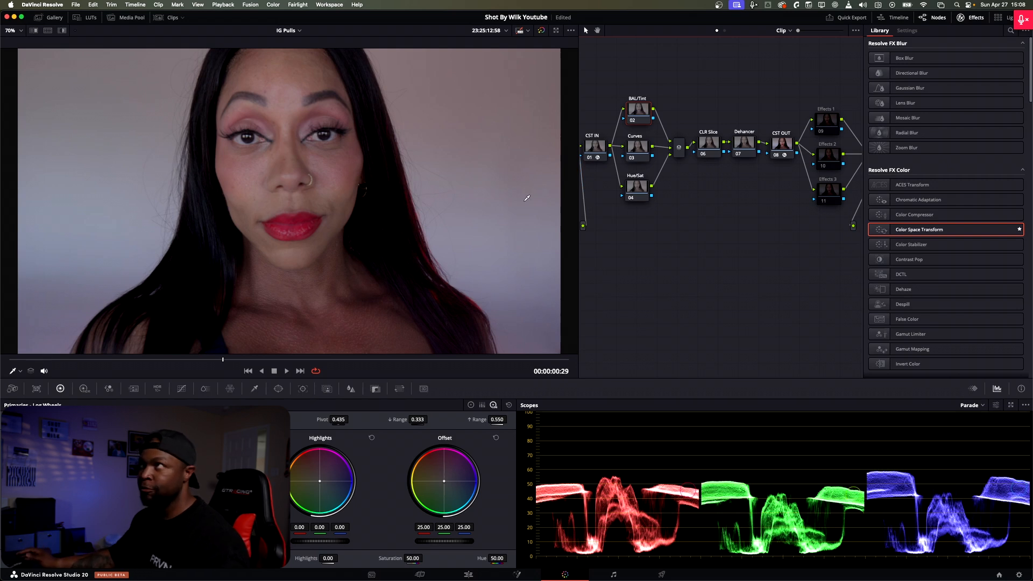
pyautogui.click(181, 388)
pyautogui.moveTo(10, 557); pyautogui.dragTo(50, 557)
pyautogui.moveTo(408, 421); pyautogui.dragTo(322, 422)
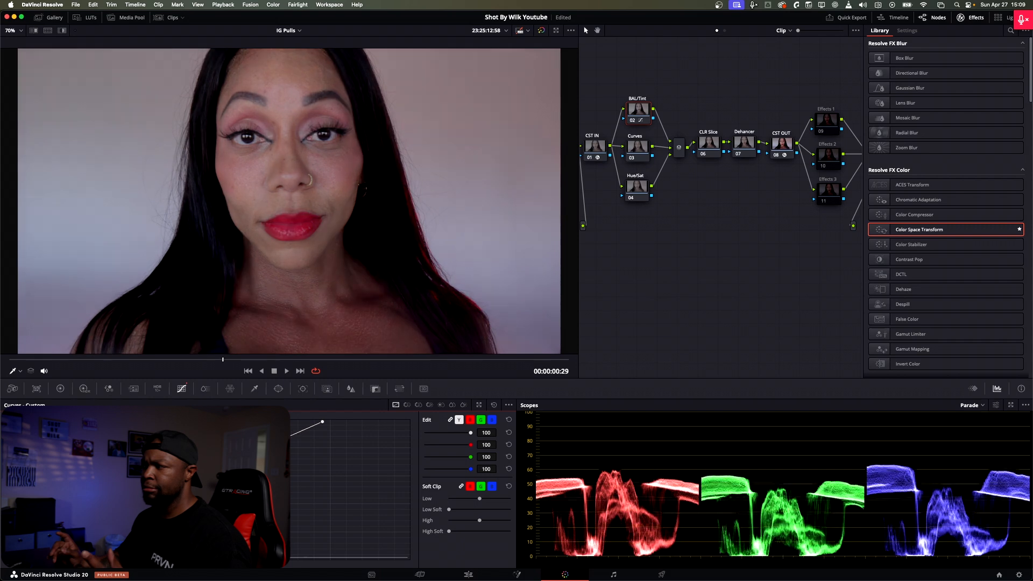
pyautogui.press('super+z')
pyautogui.press('super+z')
# Step: Slightly adjust the BAL/Tint node's color balance with the Offset wheel
pyautogui.click(60, 388)
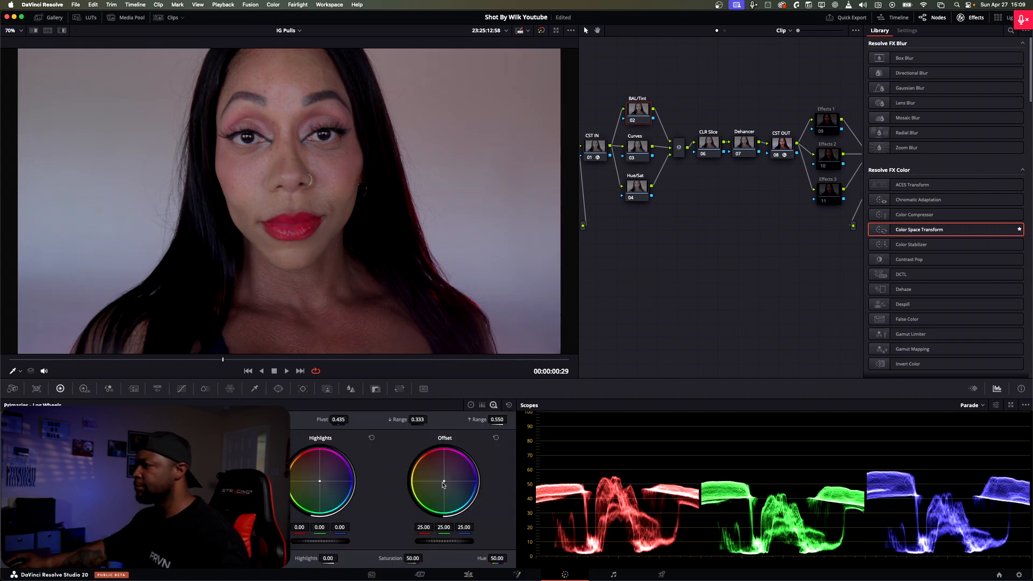
pyautogui.click(636, 186)
# Step: Add contrast on the Curves node by raising the custom curve's midtones slightly and lowering its shadows
pyautogui.click(637, 147)
pyautogui.click(181, 388)
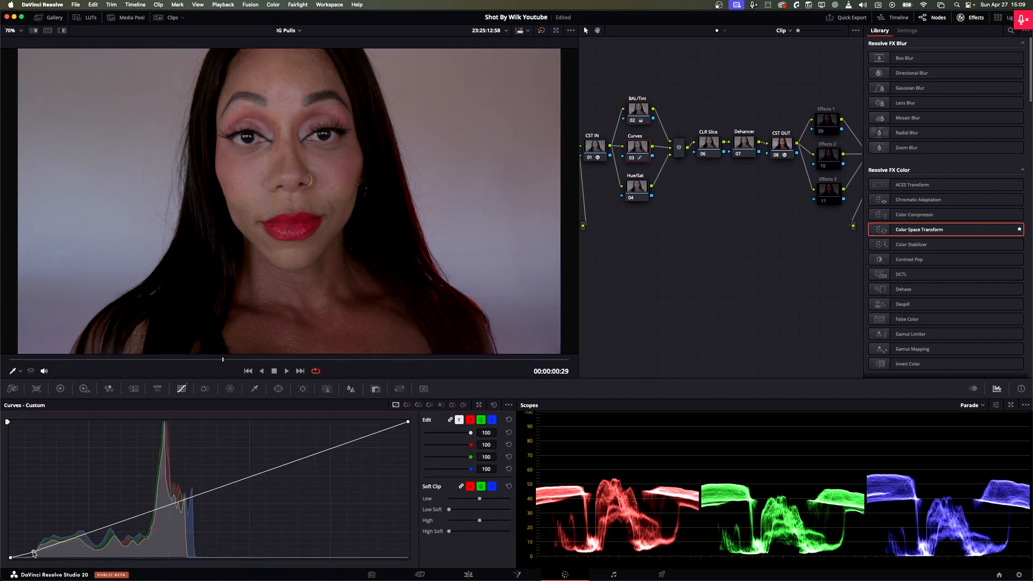
pyautogui.moveTo(191, 495); pyautogui.dragTo(191, 492)
pyautogui.moveTo(36, 549); pyautogui.dragTo(36, 553)
# Step: Set the Hue/Sat node's Offset to 24.44 red and 25.40 green
pyautogui.click(636, 187)
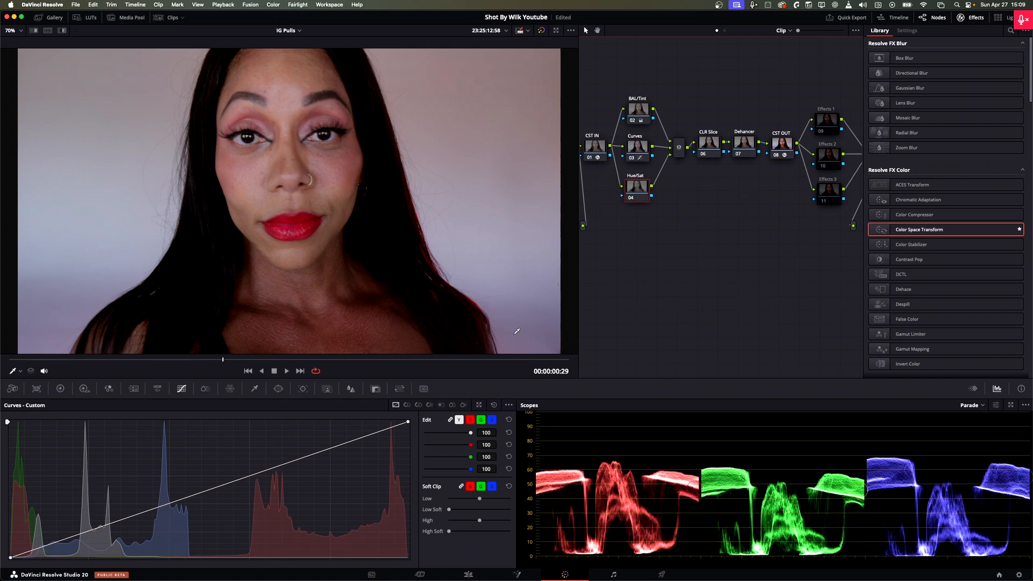
pyautogui.click(61, 388)
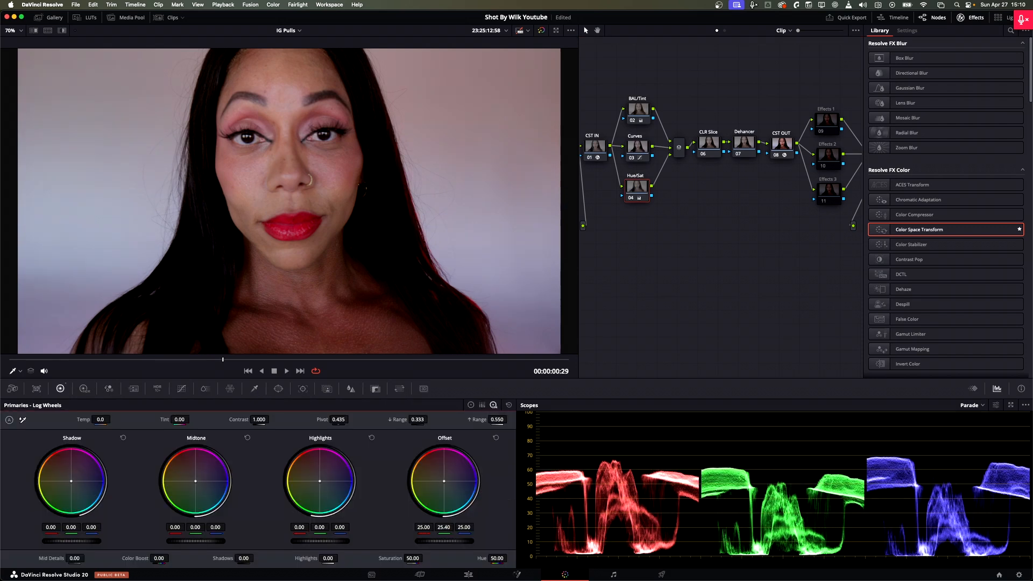
pyautogui.moveTo(424, 527); pyautogui.dragTo(420, 527)
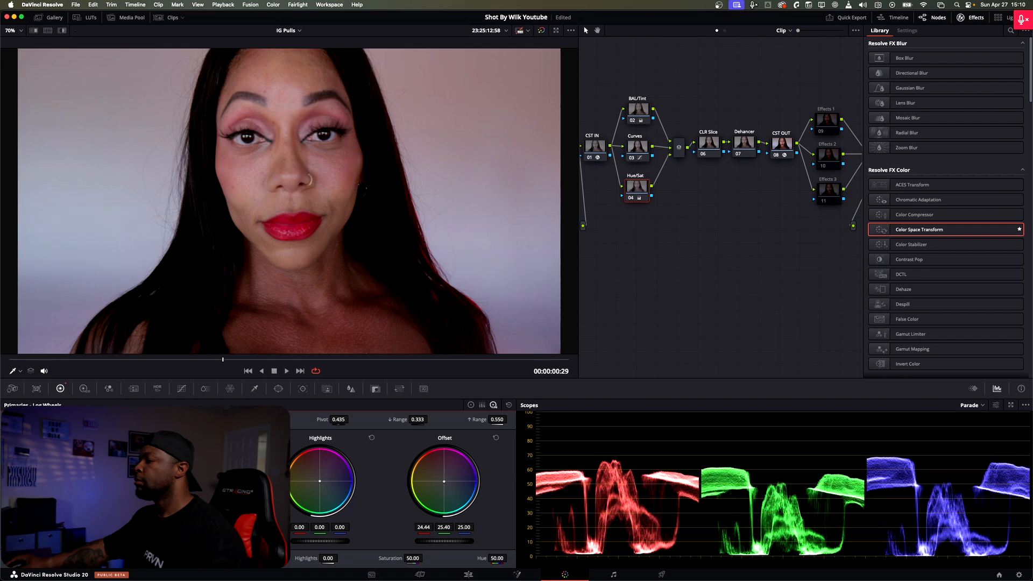
# Step: Apply the Dehancer Pro 7.3.0 film emulation effect to the Dehancer node and view its Film and Print settings
pyautogui.click(753, 156)
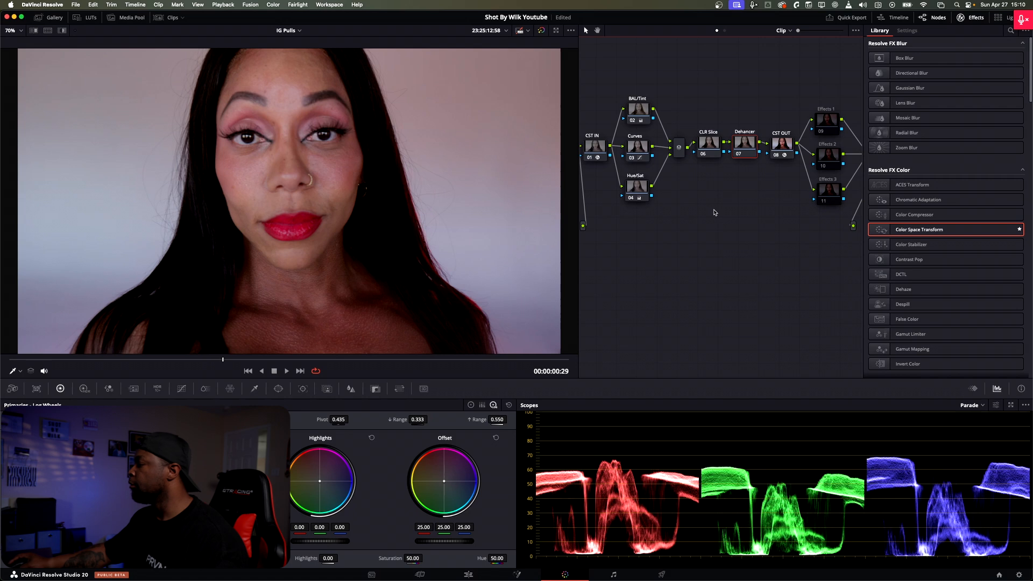
pyautogui.scroll(-5, 963, 291)
pyautogui.scroll(-5, 965, 291)
pyautogui.scroll(-8, 962, 328)
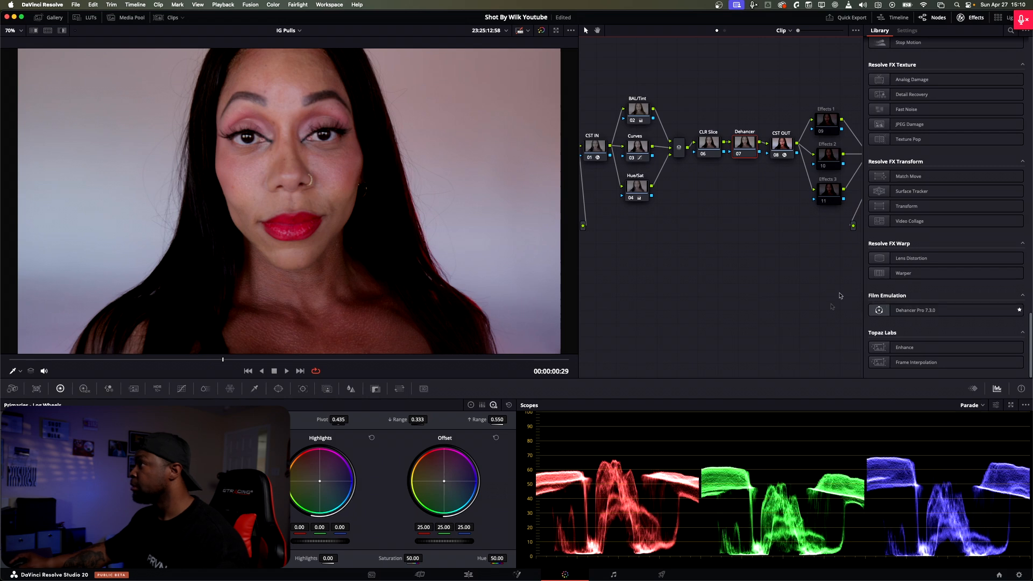
pyautogui.moveTo(931, 314); pyautogui.dragTo(749, 152)
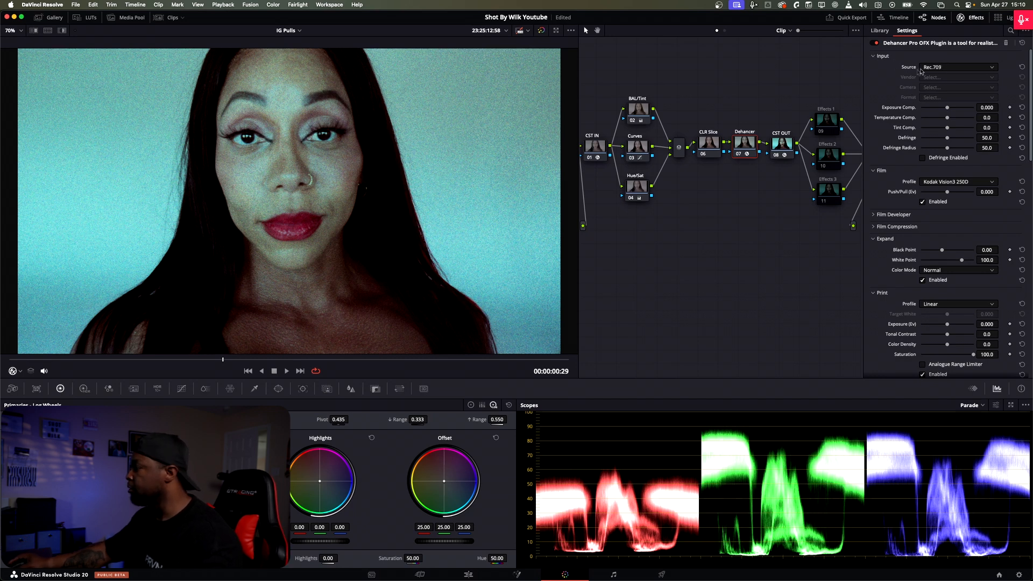
pyautogui.scroll(-3, 954, 165)
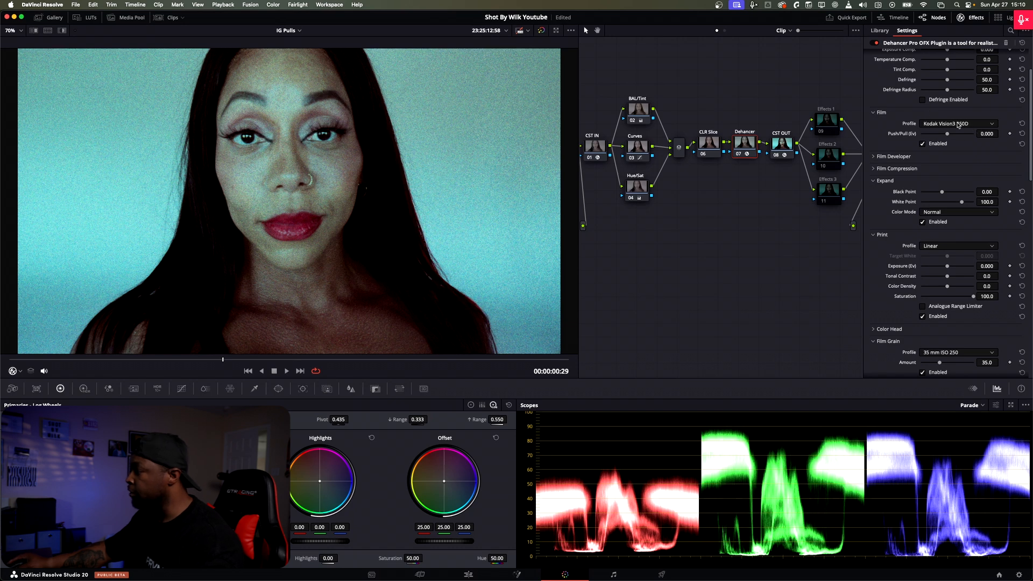
# Step: Collapse the Dehancer sections below Film and set the Input source to DVR WG/Intermediate
pyautogui.scroll(-3, 958, 125)
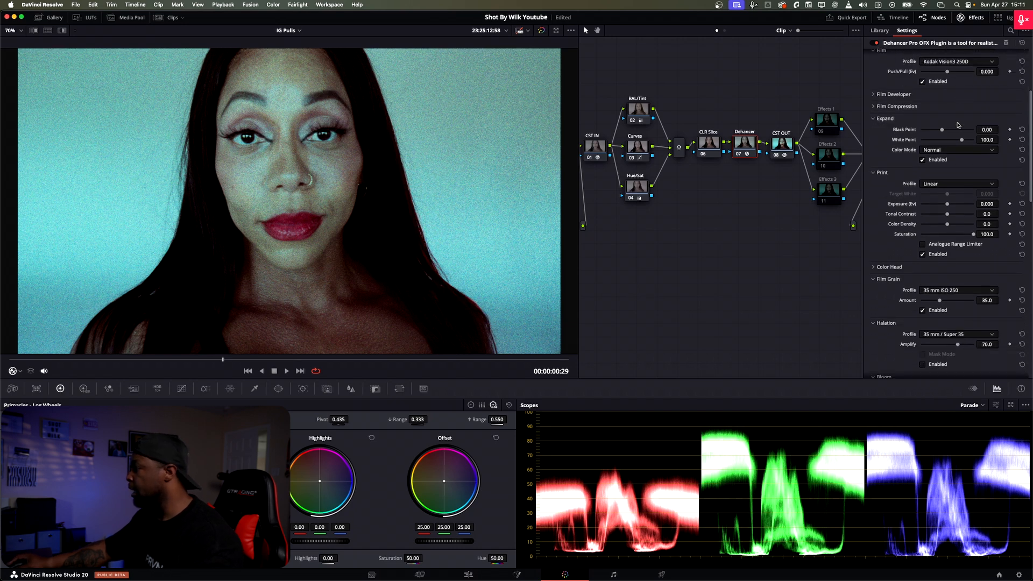
pyautogui.click(871, 95)
pyautogui.click(871, 95)
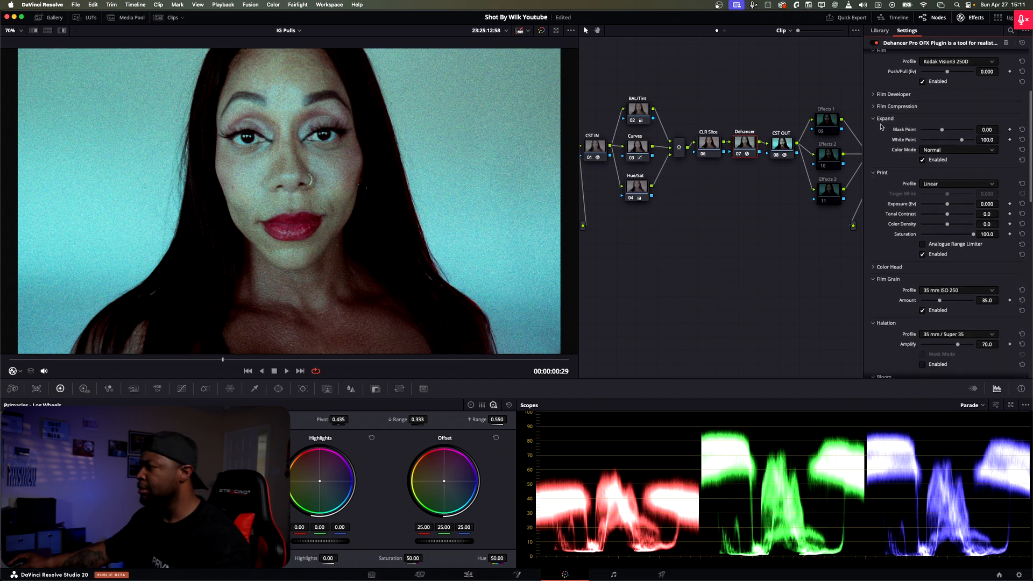
pyautogui.click(882, 119)
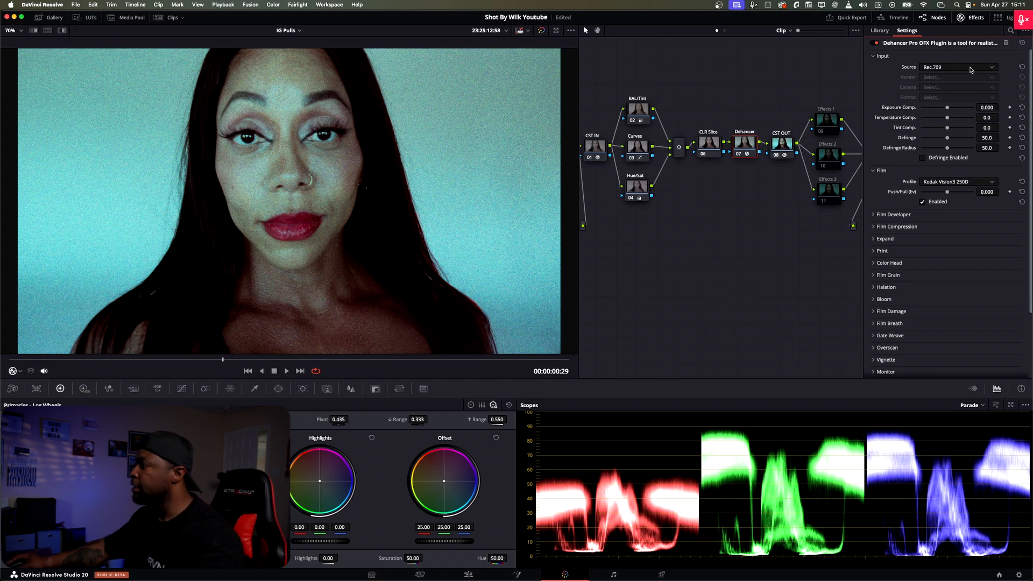
pyautogui.click(959, 67)
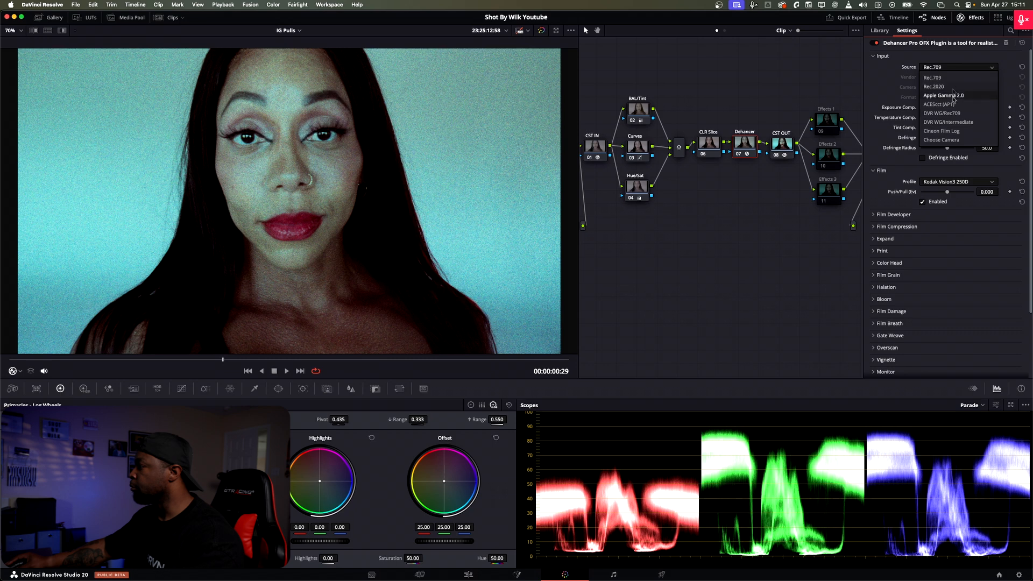
pyautogui.click(968, 123)
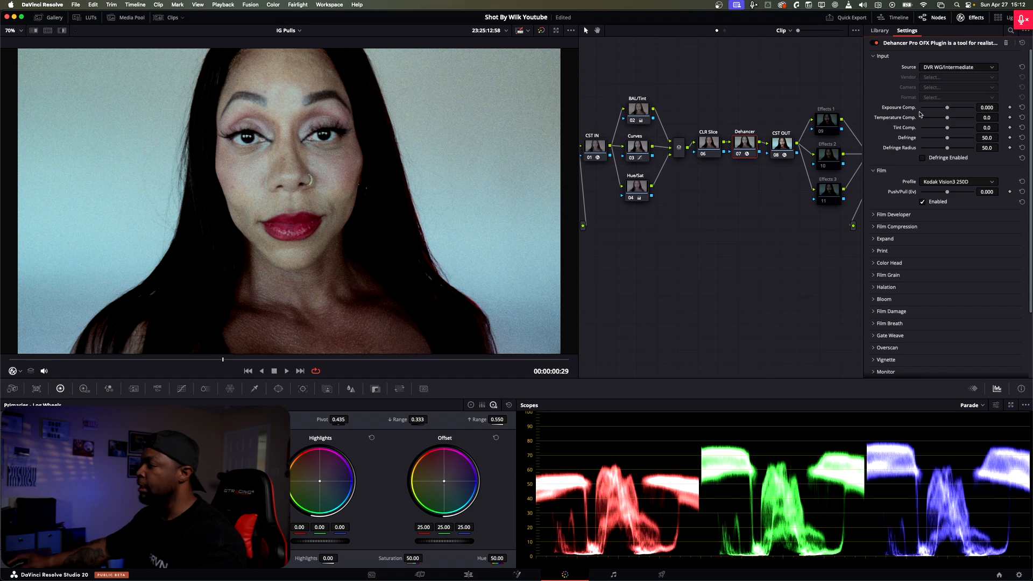
pyautogui.moveTo(686, 110); pyautogui.dragTo(713, 108)
pyautogui.moveTo(660, 87); pyautogui.dragTo(655, 204)
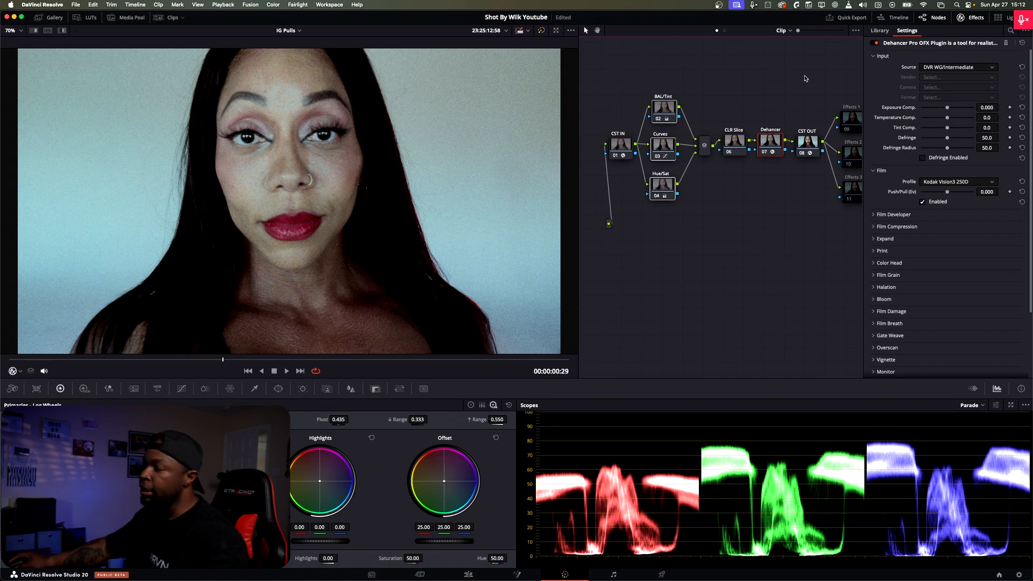
pyautogui.click(806, 93)
pyautogui.moveTo(784, 217); pyautogui.dragTo(742, 219)
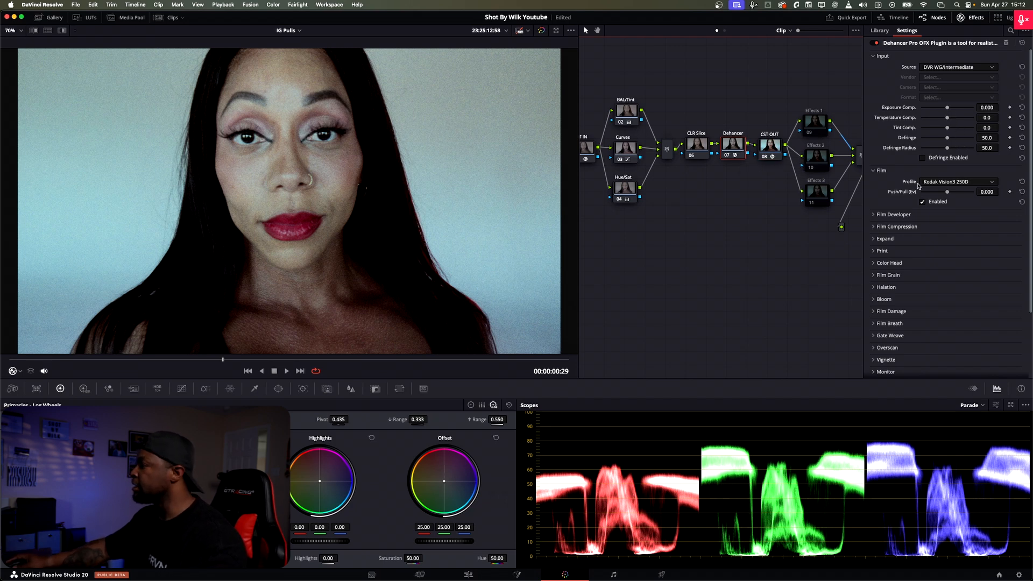
# Step: Collapse Dehancer's Input section, browse the film stock profiles and try Kodak Vision3 500T
pyautogui.click(872, 56)
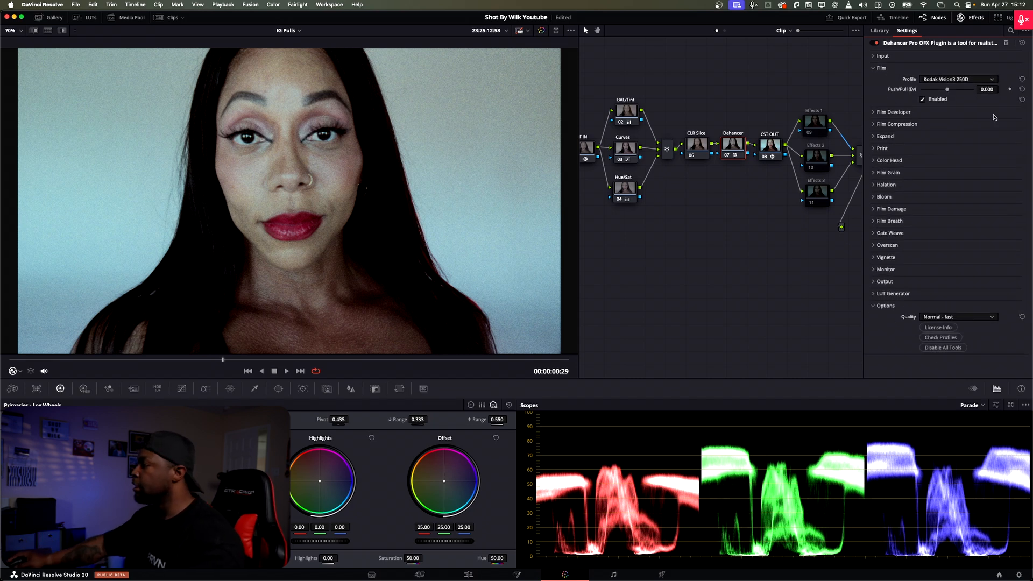
pyautogui.click(967, 79)
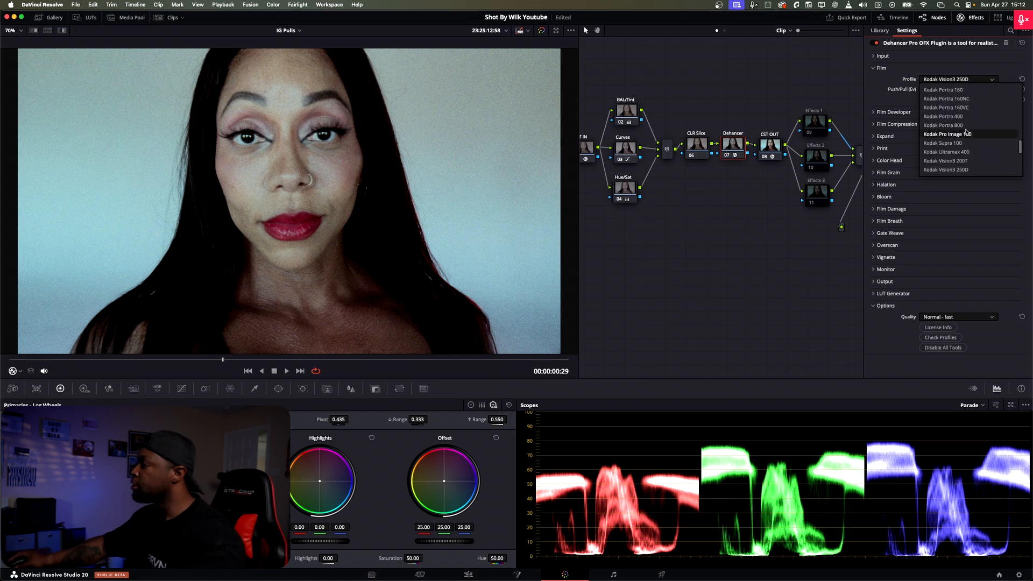
pyautogui.scroll(15, 966, 133)
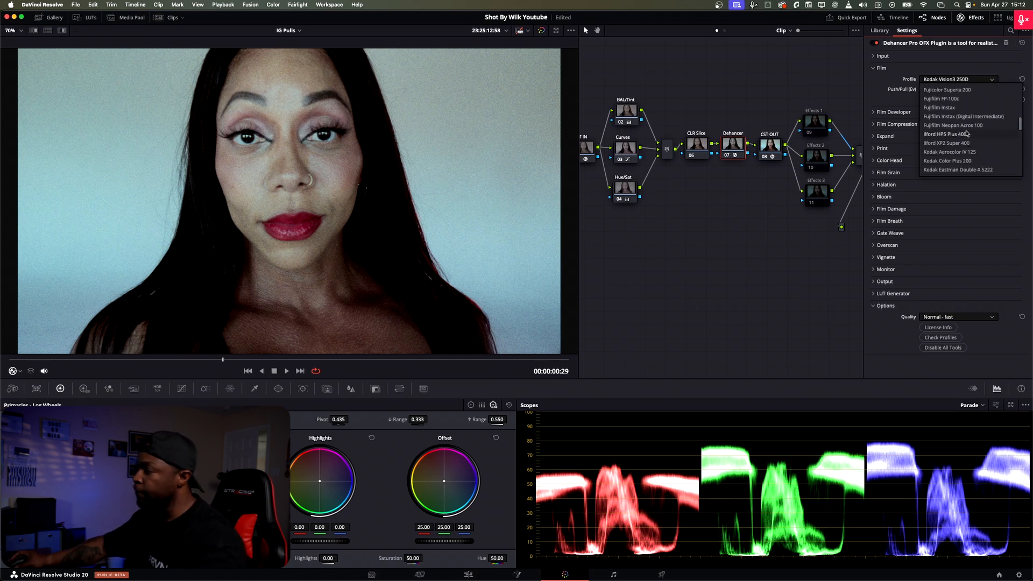
pyautogui.scroll(3, 949, 108)
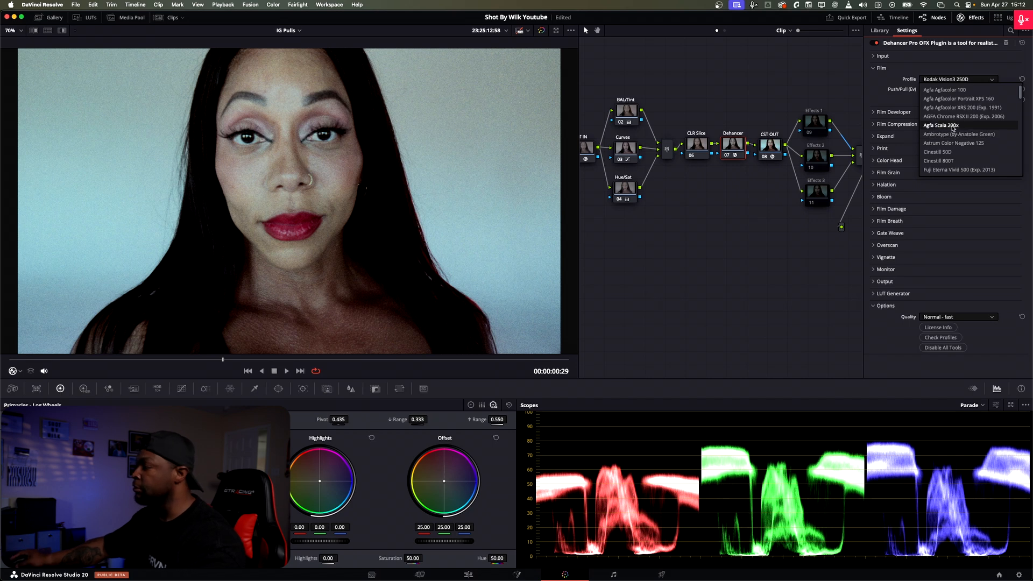
pyautogui.scroll(-2, 955, 136)
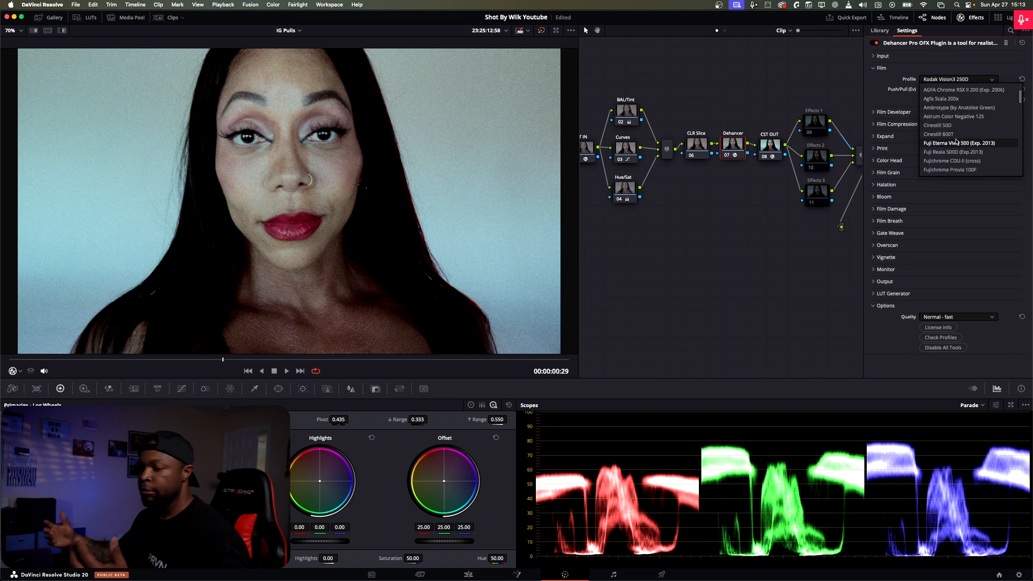
pyautogui.scroll(2, 956, 141)
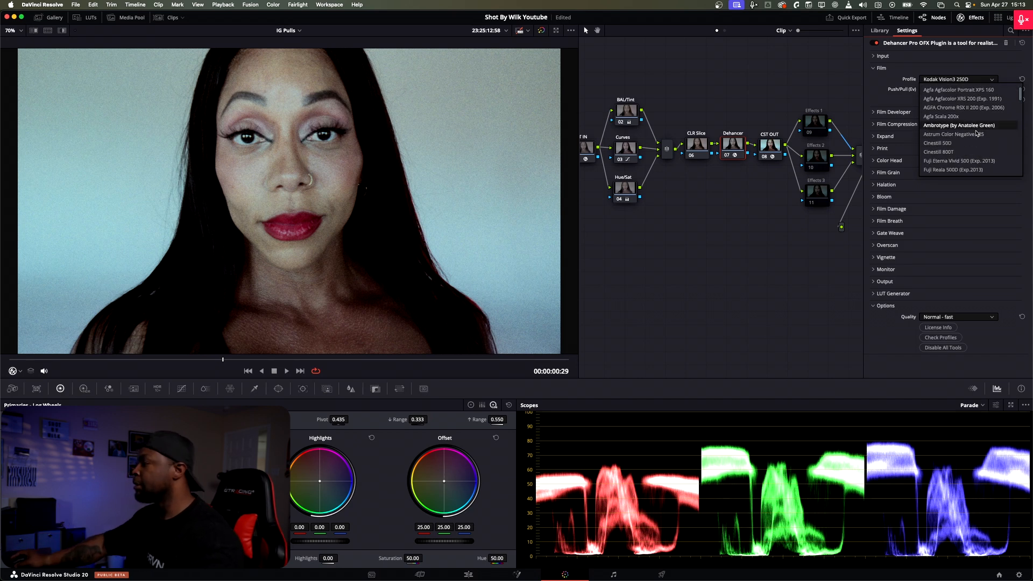
pyautogui.scroll(-3, 974, 135)
pyautogui.scroll(-4, 969, 137)
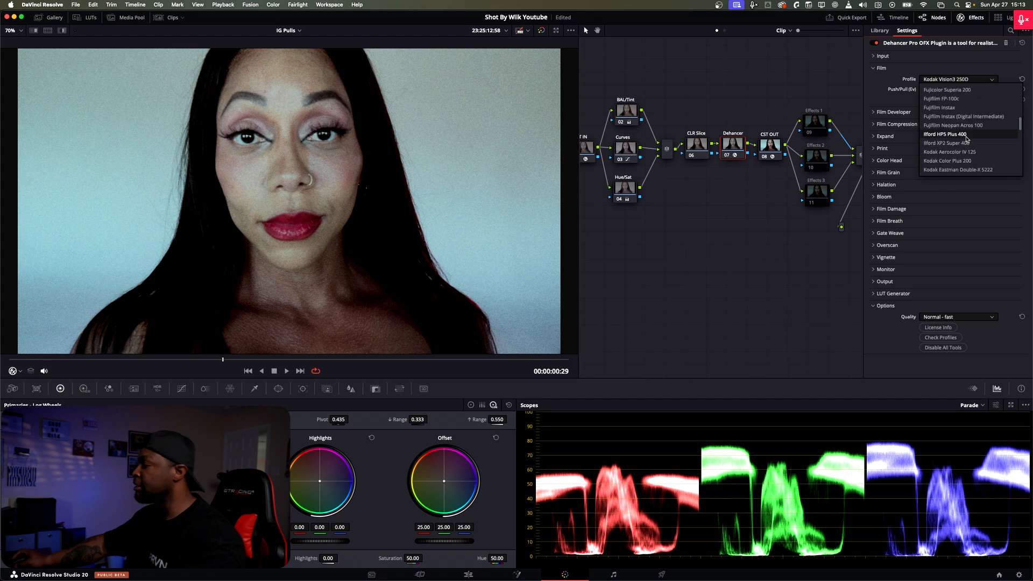
pyautogui.scroll(-5, 965, 138)
pyautogui.scroll(-4, 965, 138)
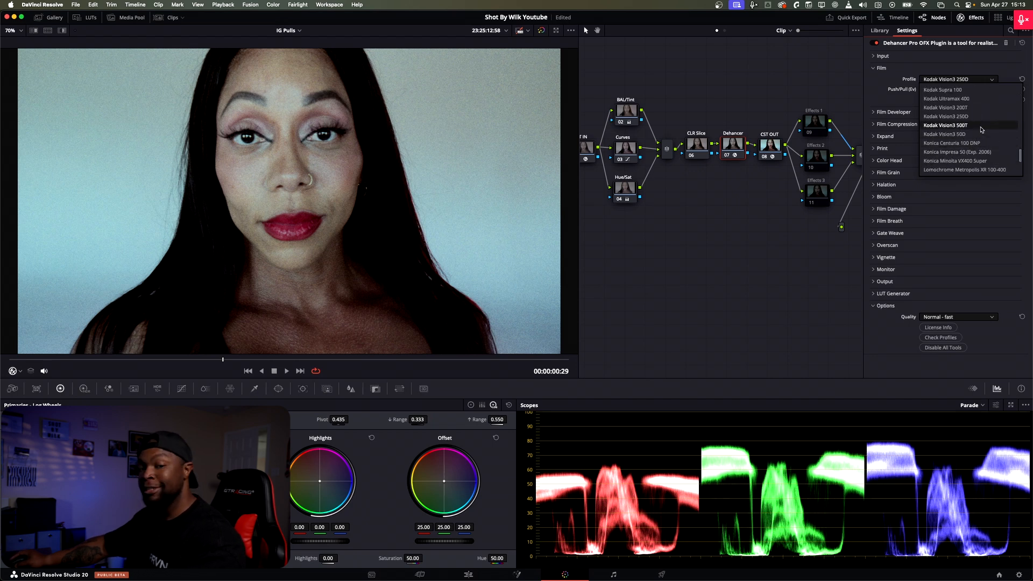
pyautogui.click(981, 128)
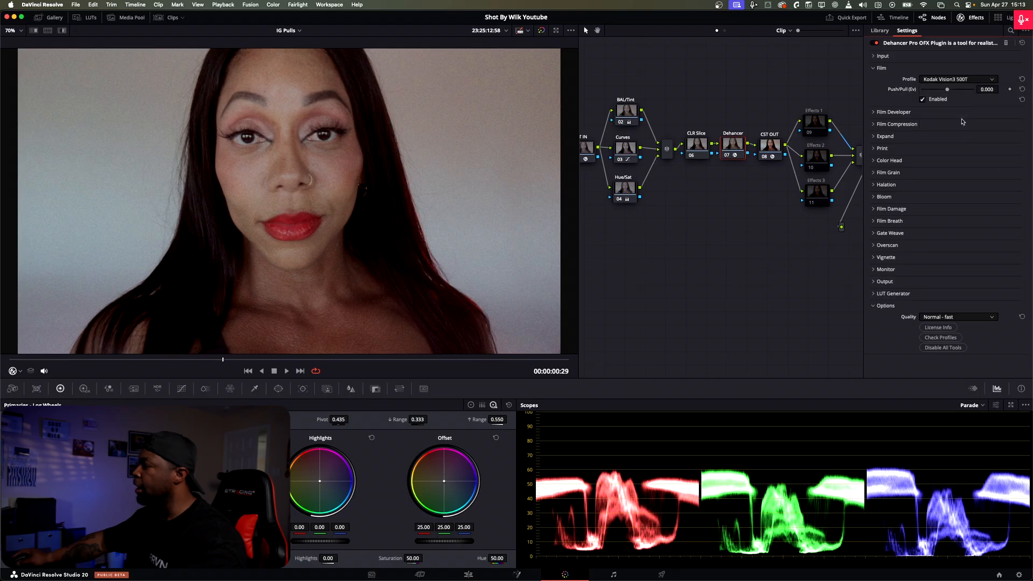
# Step: Set Dehancer's film profile to Cinestill 800T, test Push/Pull in both directions and leave it at 0.326
pyautogui.click(954, 79)
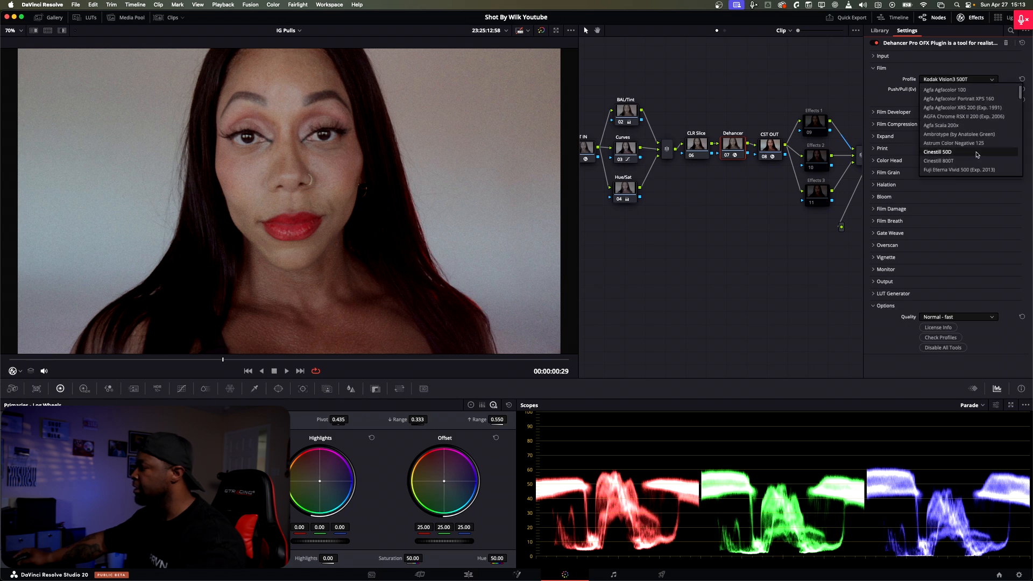
pyautogui.click(964, 152)
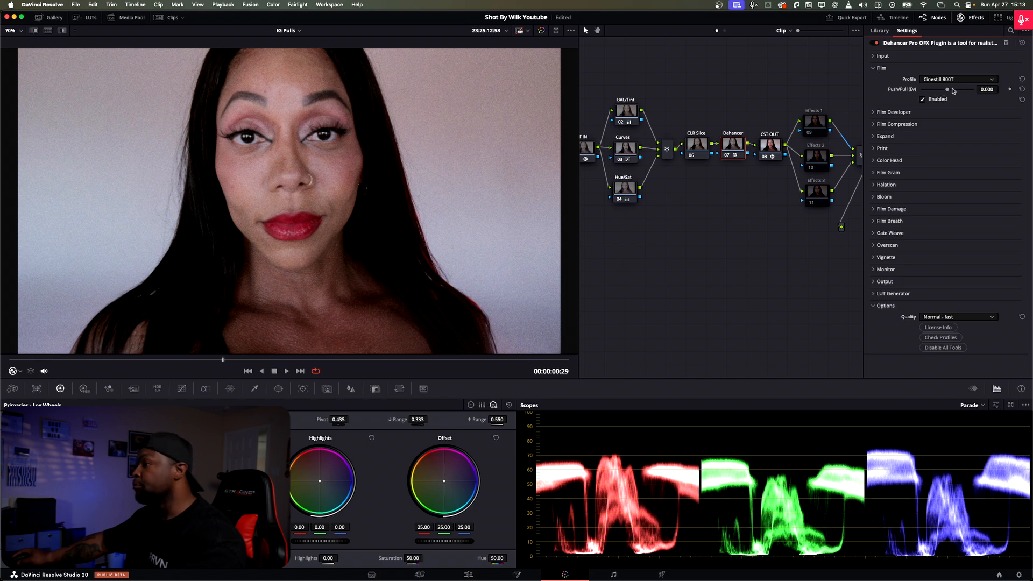
pyautogui.moveTo(949, 91)
pyautogui.mouseDown()
pyautogui.moveTo(931, 92)
pyautogui.moveTo(952, 90)
pyautogui.mouseUp()
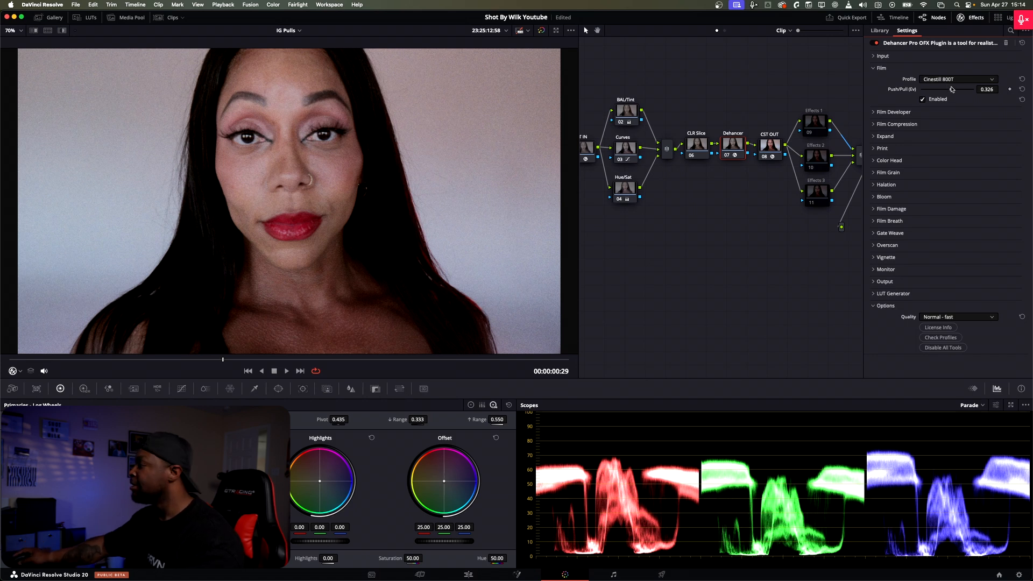
pyautogui.moveTo(951, 91)
pyautogui.mouseDown()
pyautogui.moveTo(935, 93)
pyautogui.moveTo(960, 91)
pyautogui.moveTo(935, 93)
pyautogui.mouseUp()
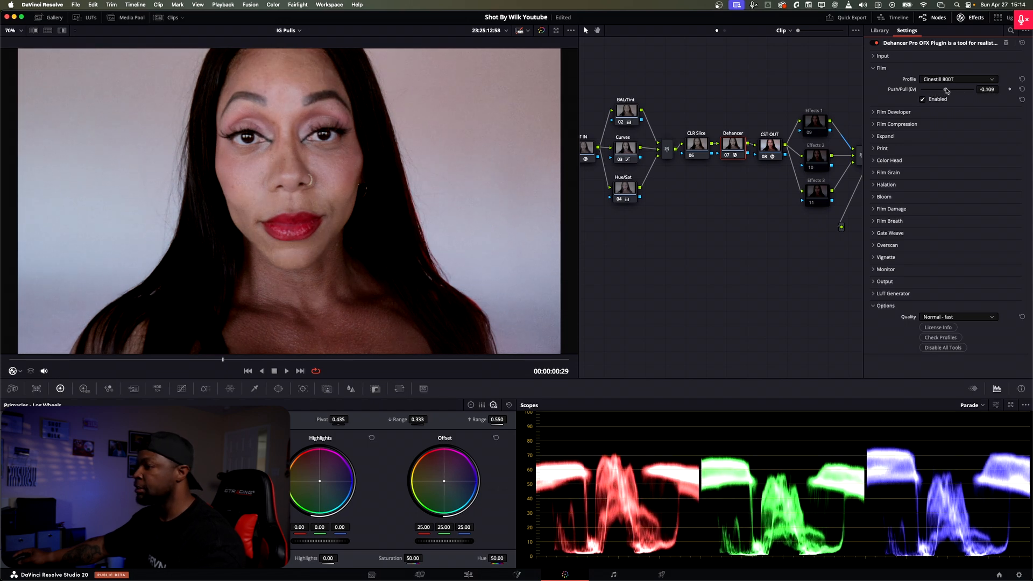
pyautogui.moveTo(935, 93); pyautogui.dragTo(960, 89)
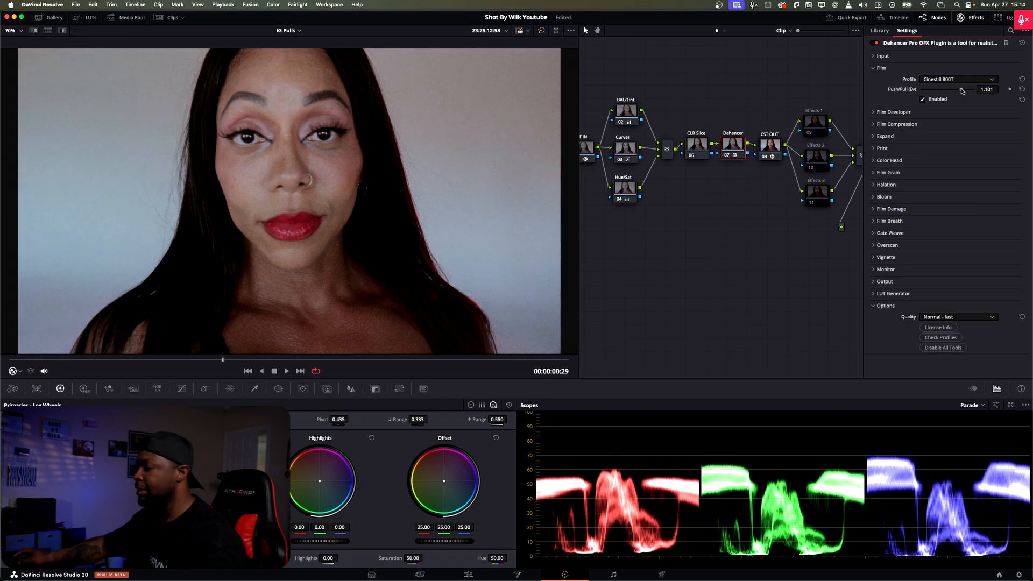
pyautogui.moveTo(963, 90); pyautogui.dragTo(926, 90)
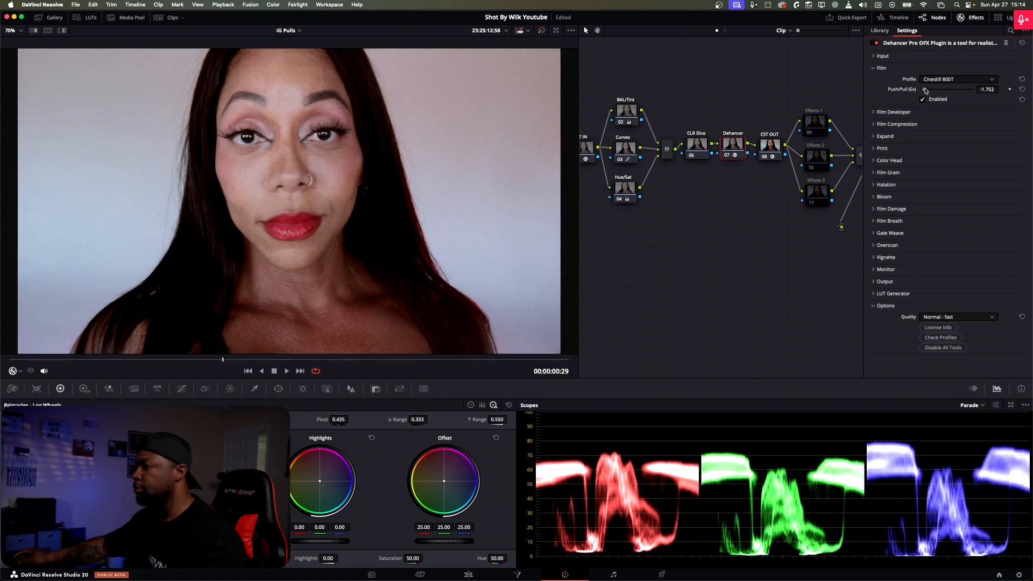
pyautogui.moveTo(925, 90); pyautogui.dragTo(952, 91)
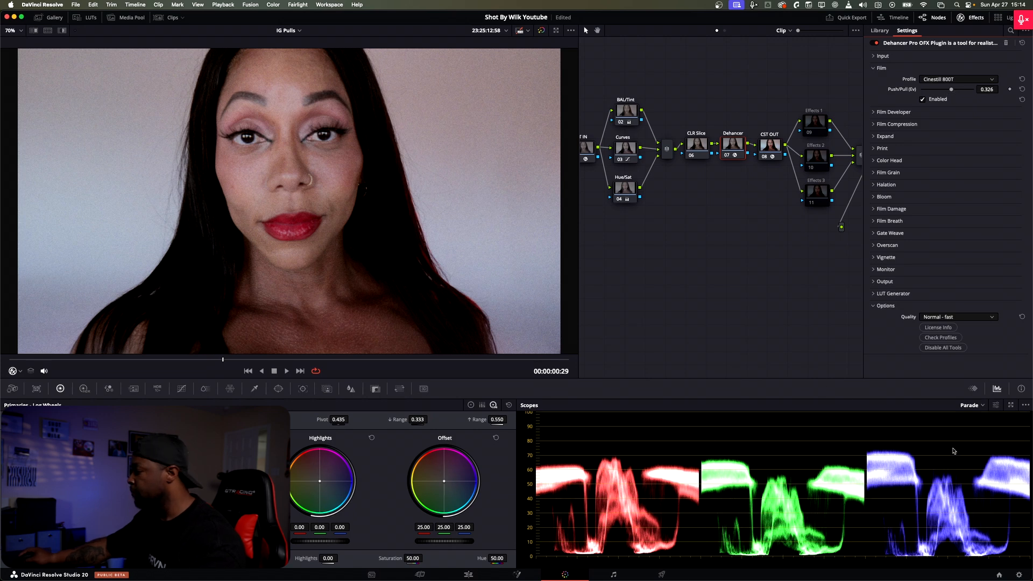
# Step: Switch the scope from Parade to Vectorscope
pyautogui.click(981, 405)
pyautogui.click(978, 426)
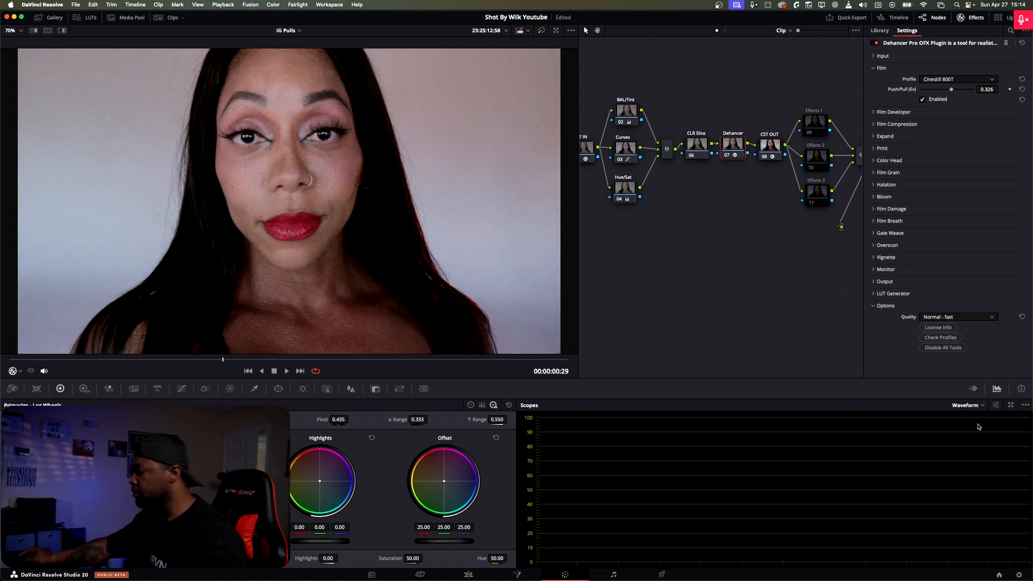
pyautogui.click(984, 406)
pyautogui.click(983, 436)
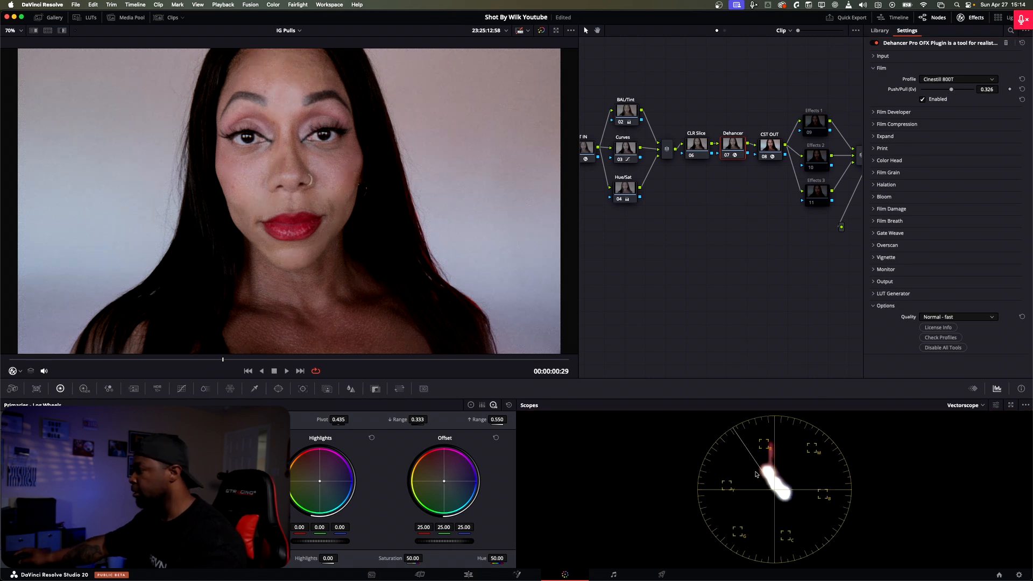
# Step: Fine-tune the film Push/Pull to 0.388 and collapse the Film section
pyautogui.moveTo(950, 92)
pyautogui.mouseDown()
pyautogui.moveTo(965, 92)
pyautogui.moveTo(949, 92)
pyautogui.mouseUp()
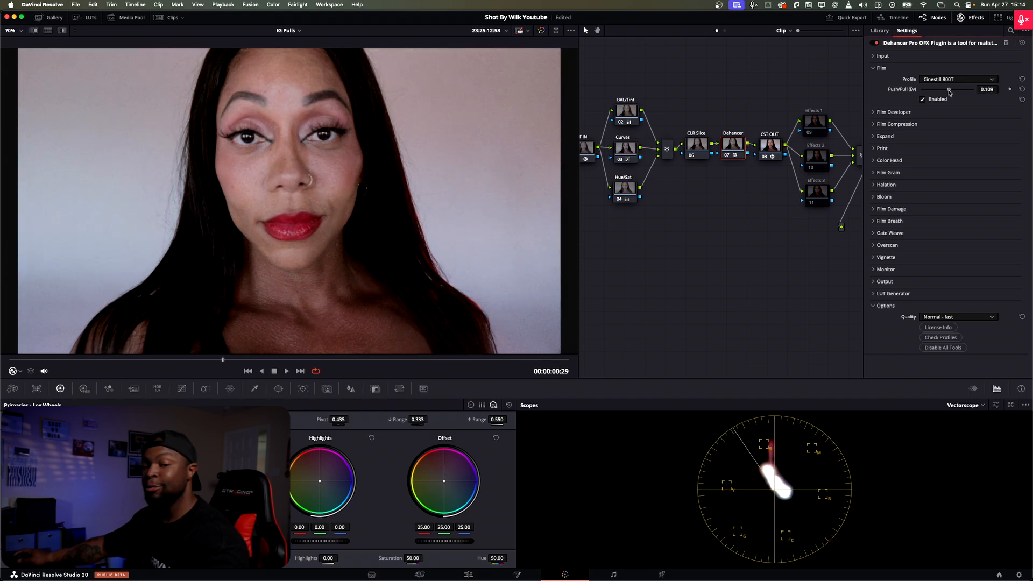
pyautogui.moveTo(949, 92); pyautogui.dragTo(948, 93)
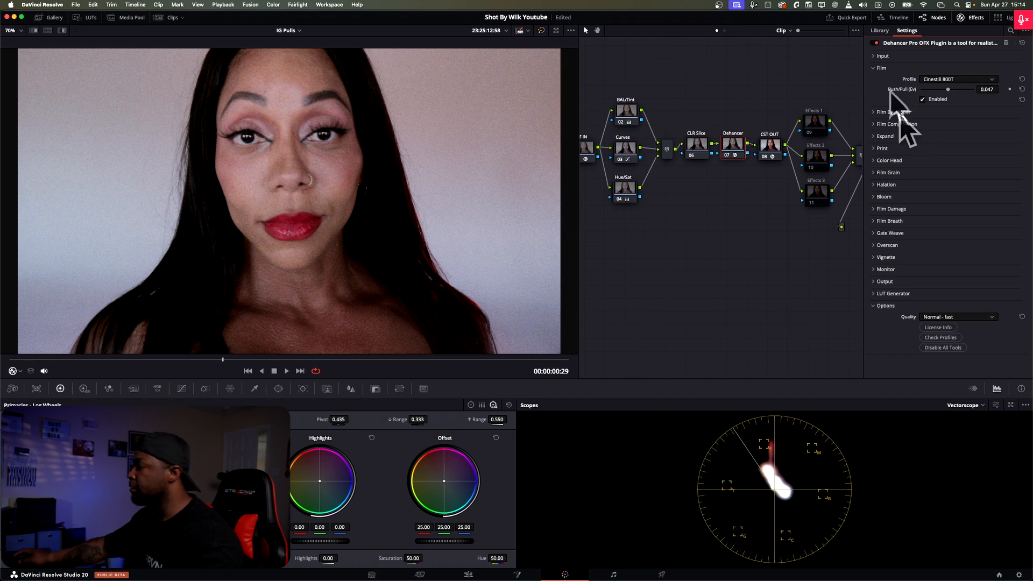
pyautogui.moveTo(951, 92); pyautogui.dragTo(952, 90)
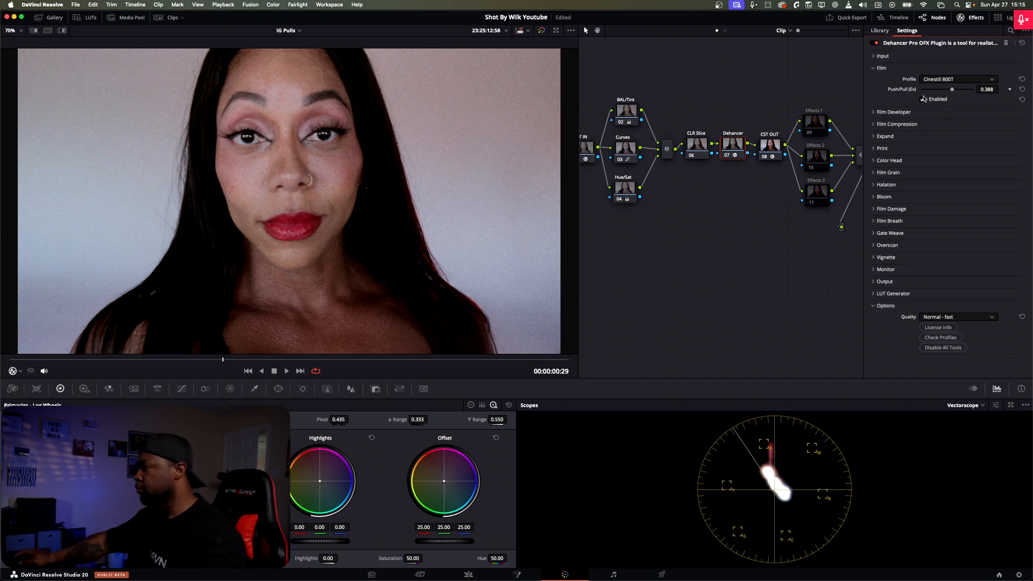
pyautogui.click(880, 68)
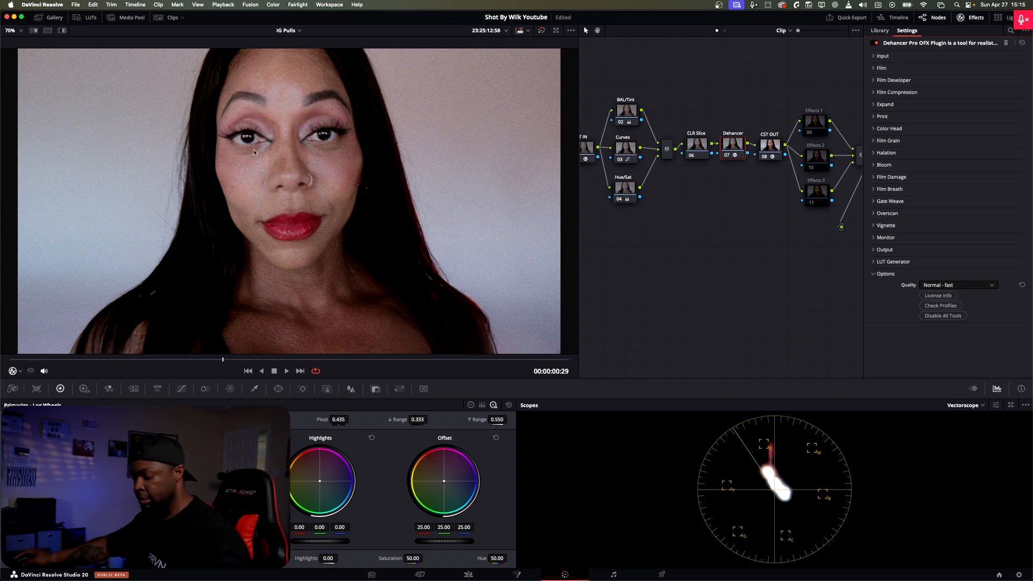
# Step: Enlarge the viewer and try the 8 mm ISO 50, 16 mm ISO 50 and 35 mm ISO 250 film grain profiles
pyautogui.hotkey('alt', 'f')
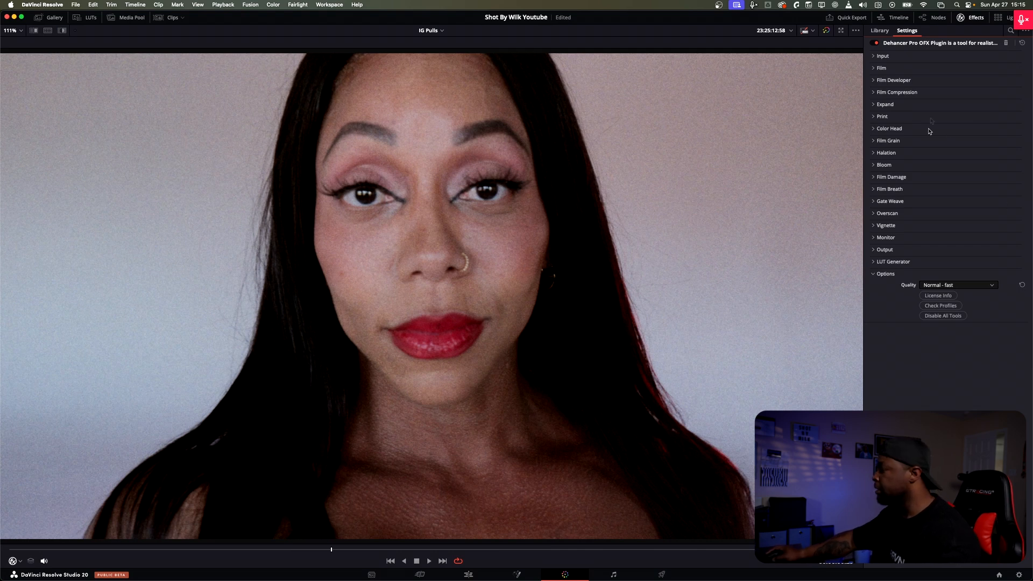
pyautogui.click(873, 141)
pyautogui.click(946, 152)
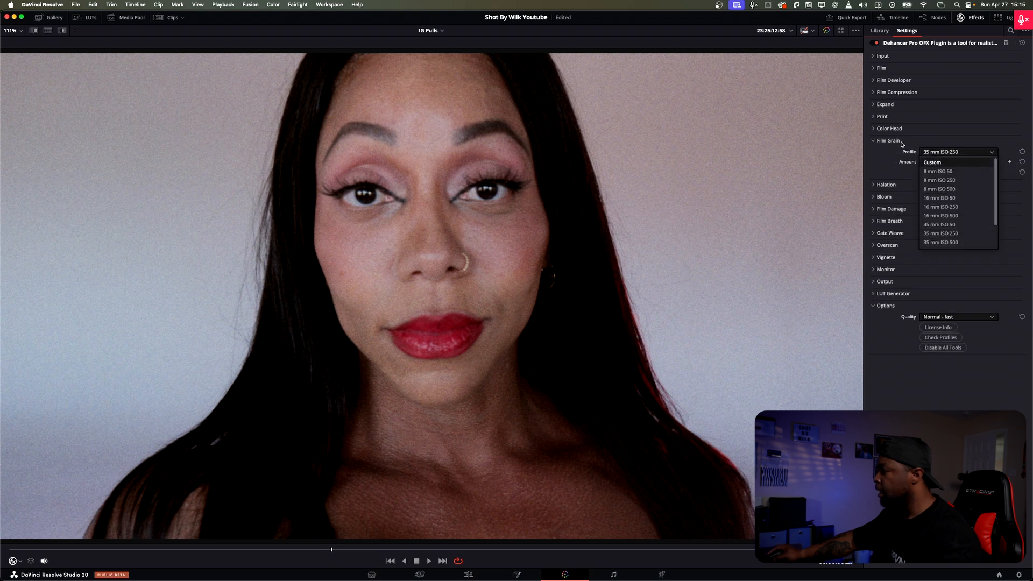
pyautogui.click(946, 172)
pyautogui.click(945, 153)
pyautogui.click(952, 203)
pyautogui.click(947, 156)
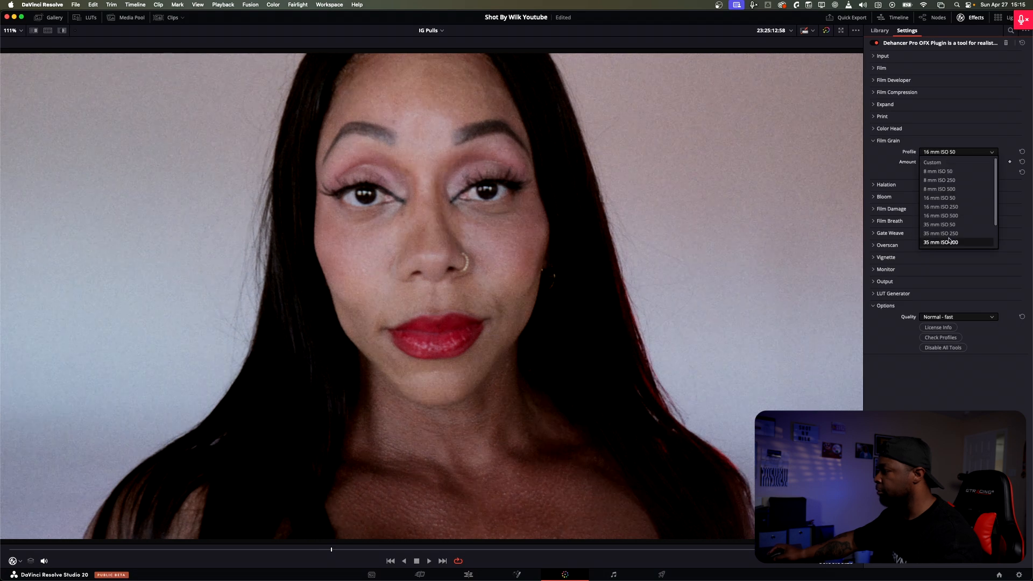
pyautogui.click(949, 238)
# Step: Set the Film Grain profile to 35 mm ISO 500
pyautogui.click(954, 153)
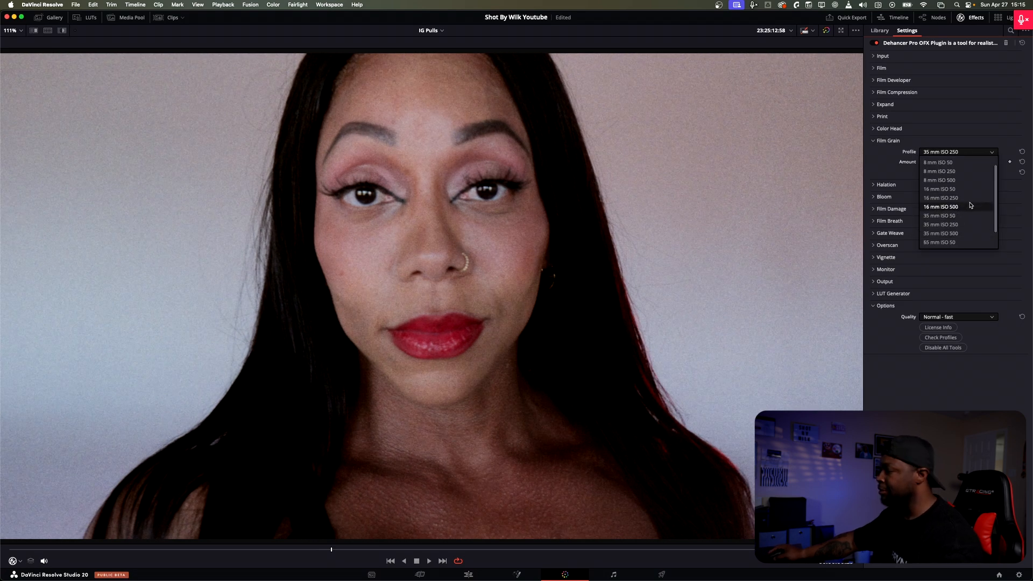
pyautogui.scroll(-2, 961, 217)
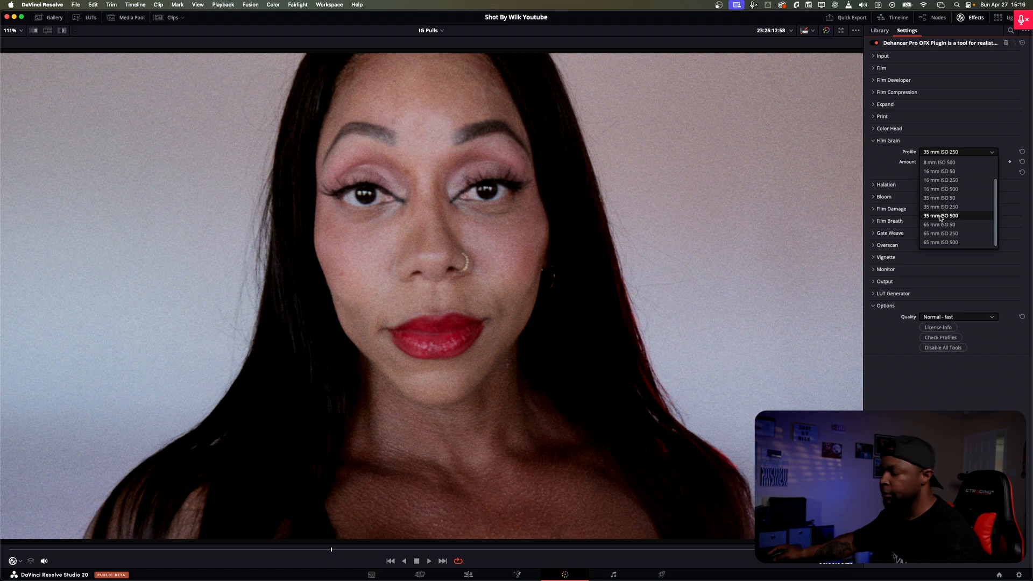
pyautogui.click(941, 216)
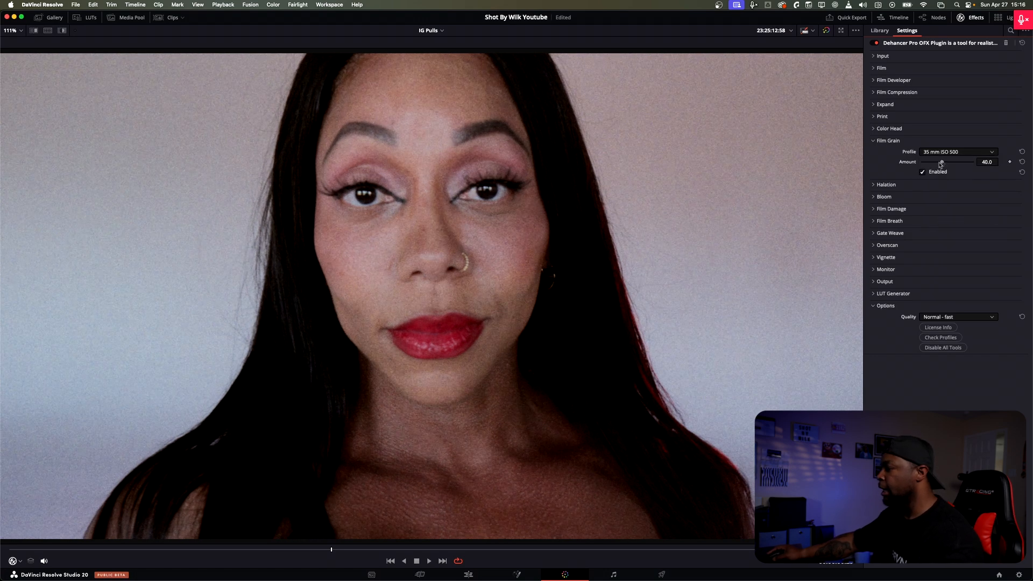
# Step: Lower the Film Grain Amount to 0.8, disable Film Grain and collapse its section
pyautogui.moveTo(942, 162); pyautogui.dragTo(924, 165)
pyautogui.moveTo(924, 163); pyautogui.dragTo(922, 163)
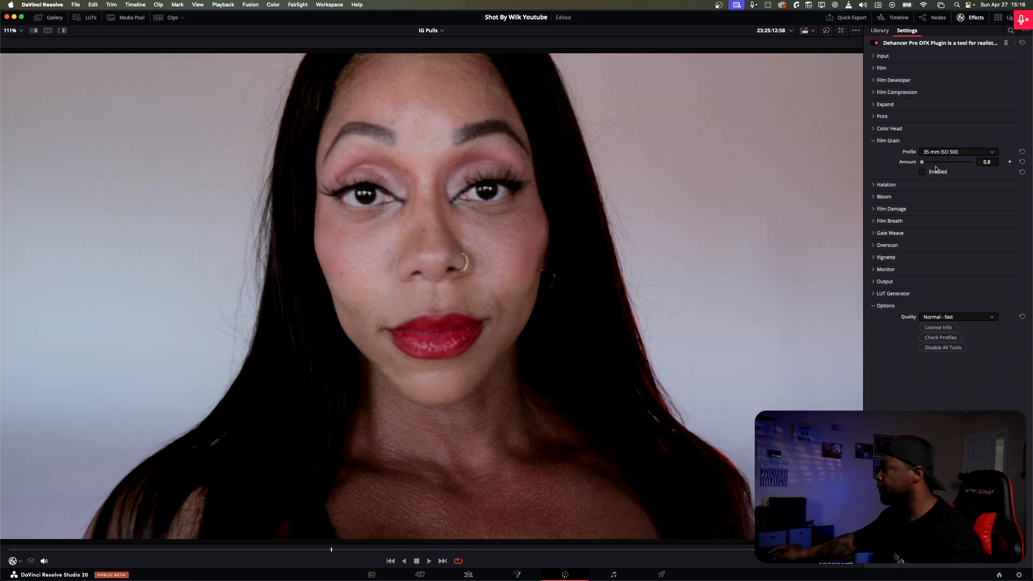
pyautogui.click(874, 141)
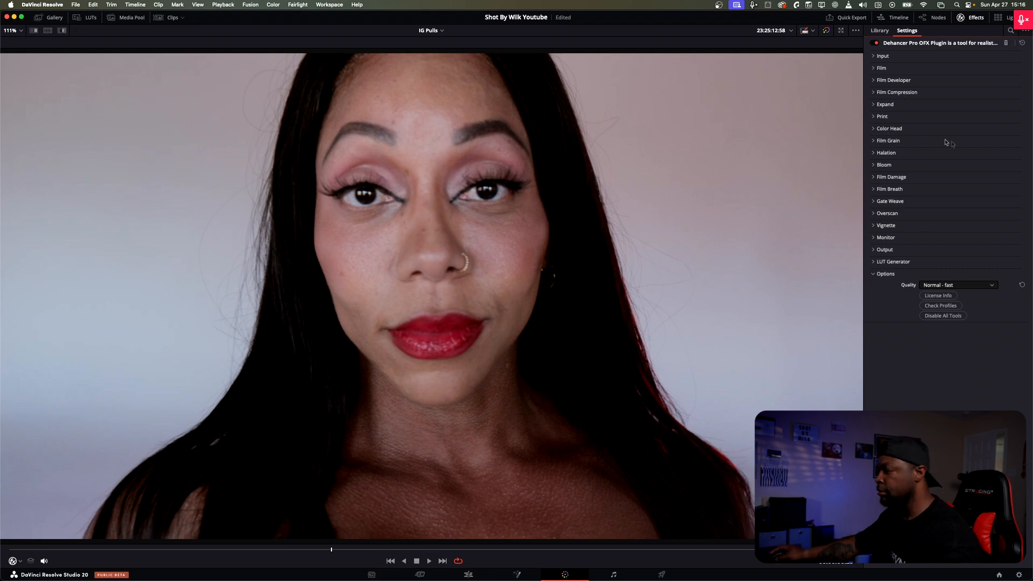
# Step: Expand Film Compression and Film Developer, enable Film Developer and try a small Contrast Boost before resetting it to 0.0
pyautogui.click(875, 92)
pyautogui.click(875, 80)
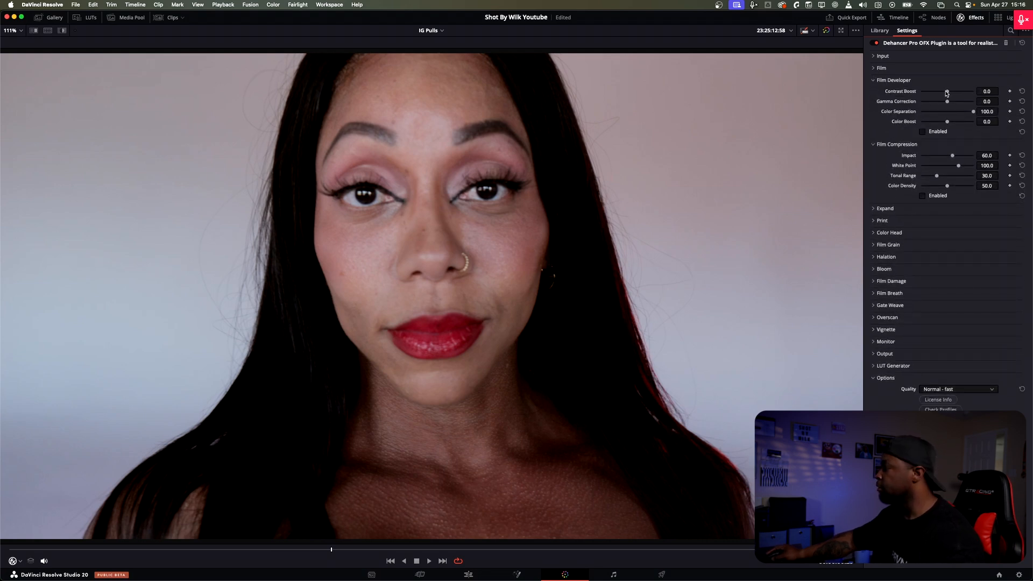
pyautogui.click(882, 68)
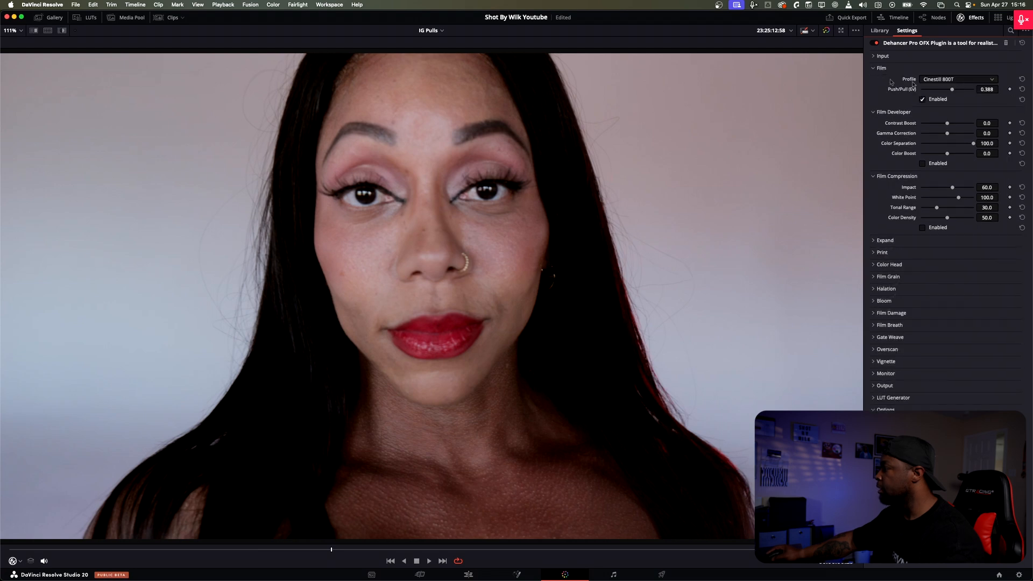
pyautogui.click(881, 68)
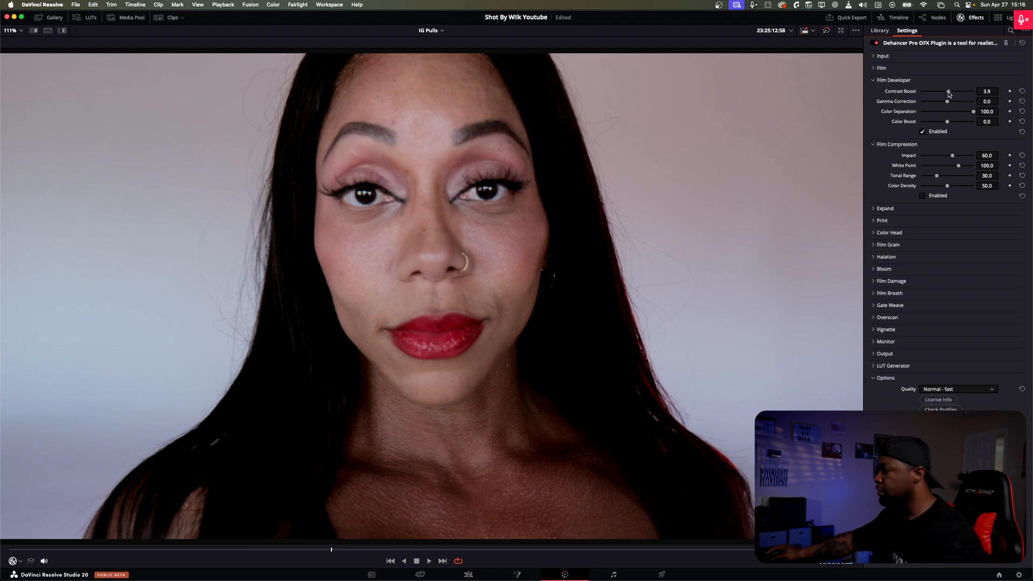
pyautogui.moveTo(949, 94); pyautogui.dragTo(951, 94)
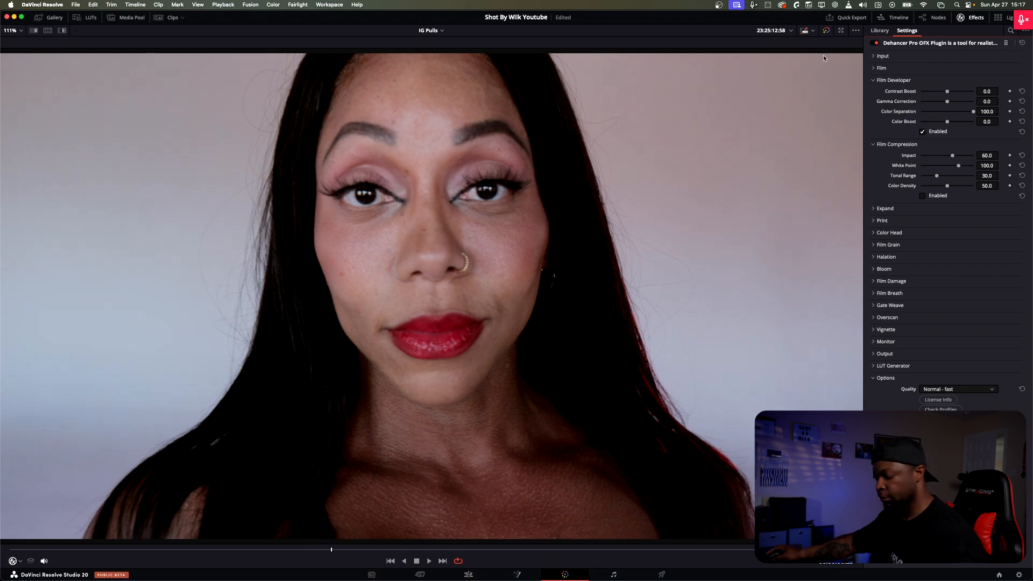
pyautogui.hotkey('alt', 'f')
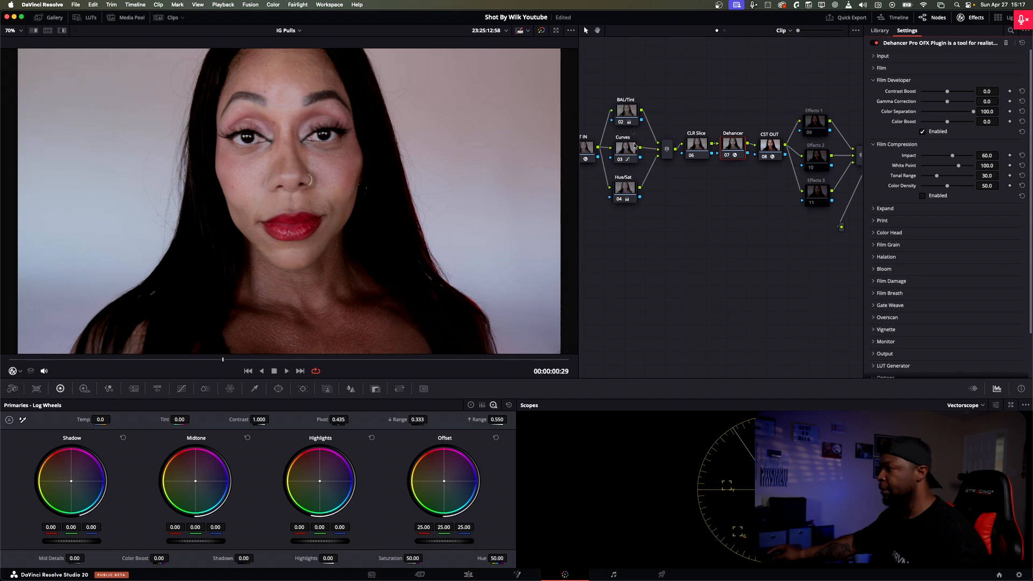
pyautogui.hotkey('alt', 'f')
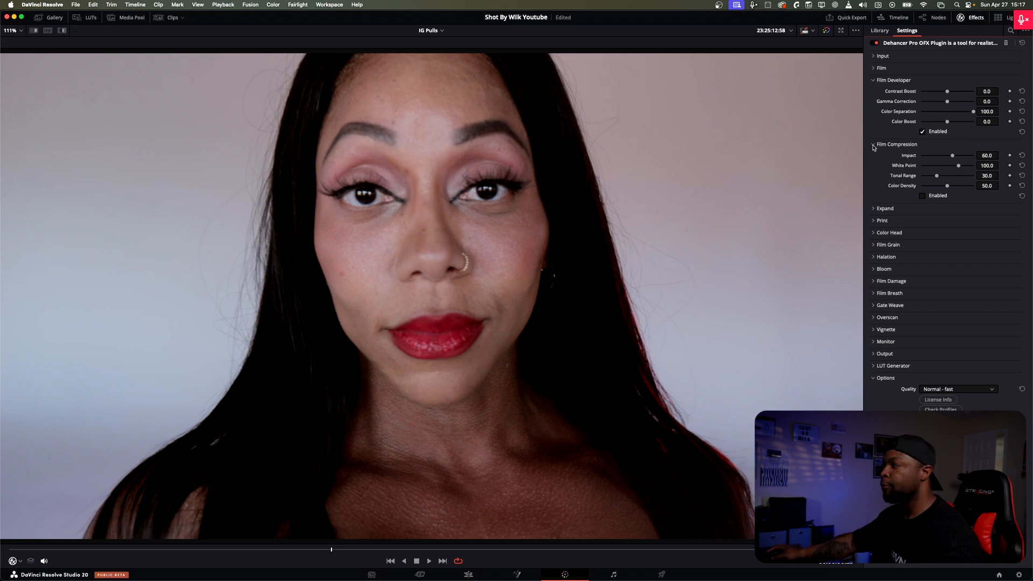
pyautogui.hotkey('alt', 'f')
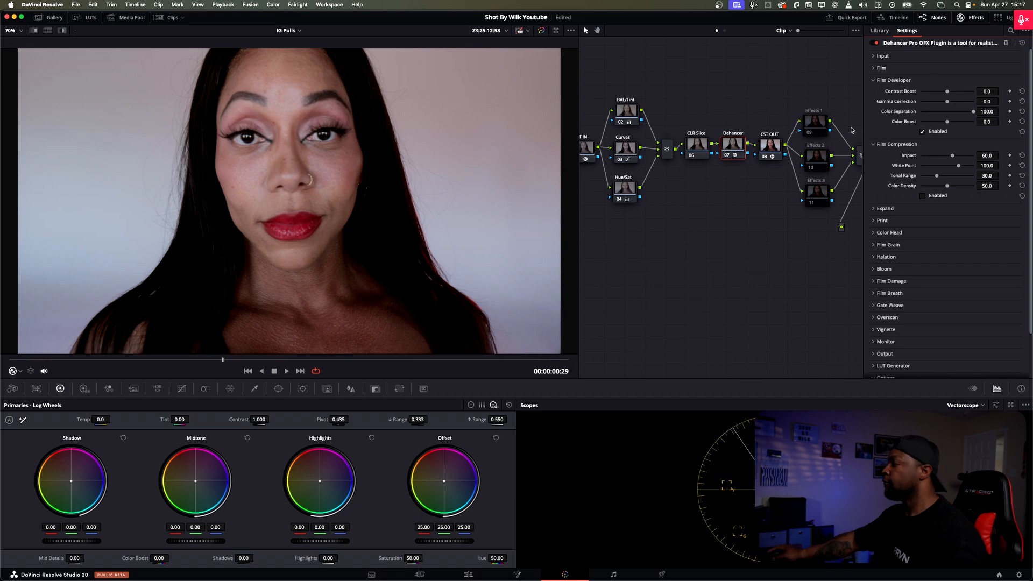
pyautogui.hotkey('alt', 'f')
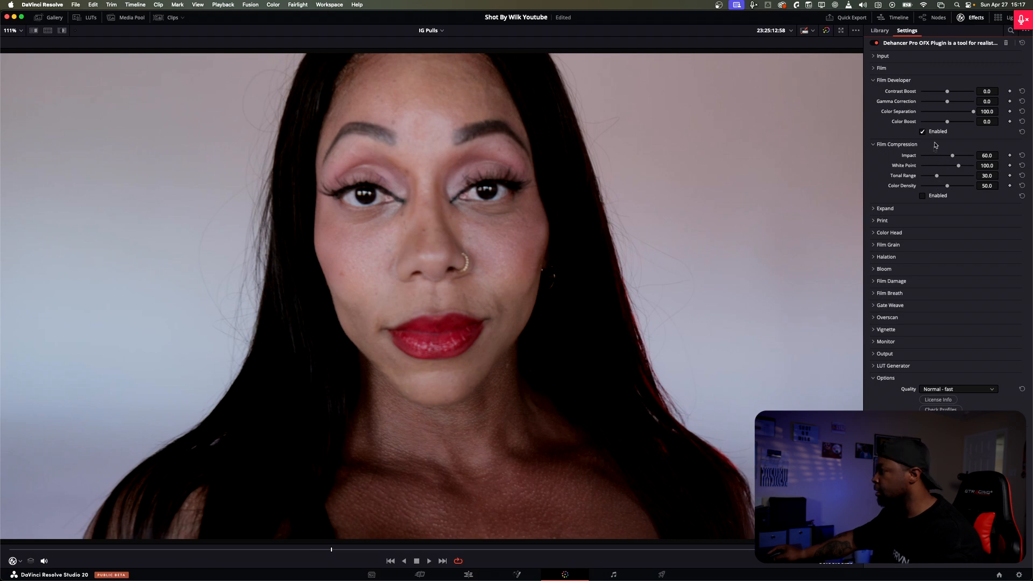
# Step: Enable Film Compression, switching it off and on several times to compare its effect on the portrait
pyautogui.click(923, 195)
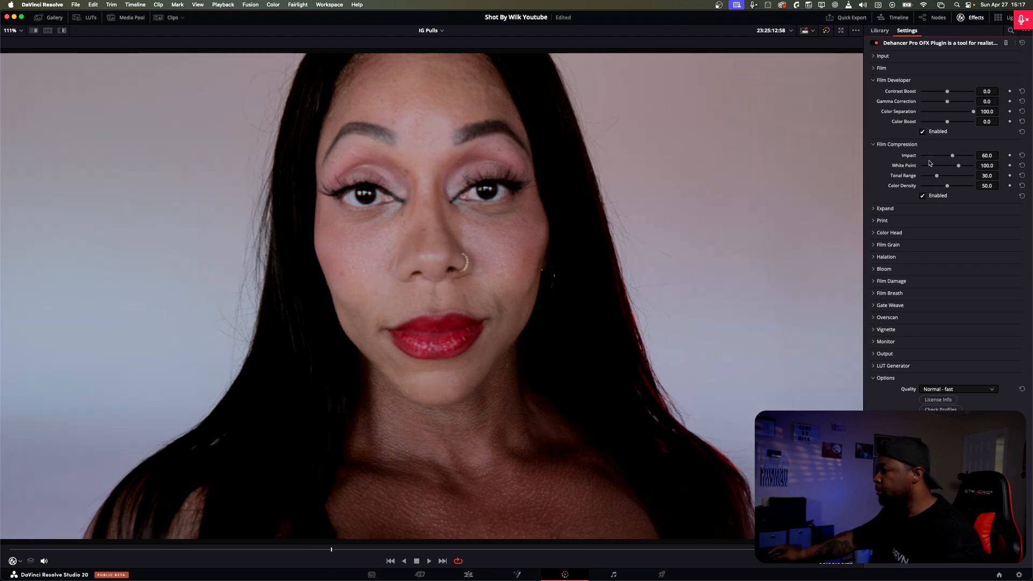
pyautogui.click(933, 196)
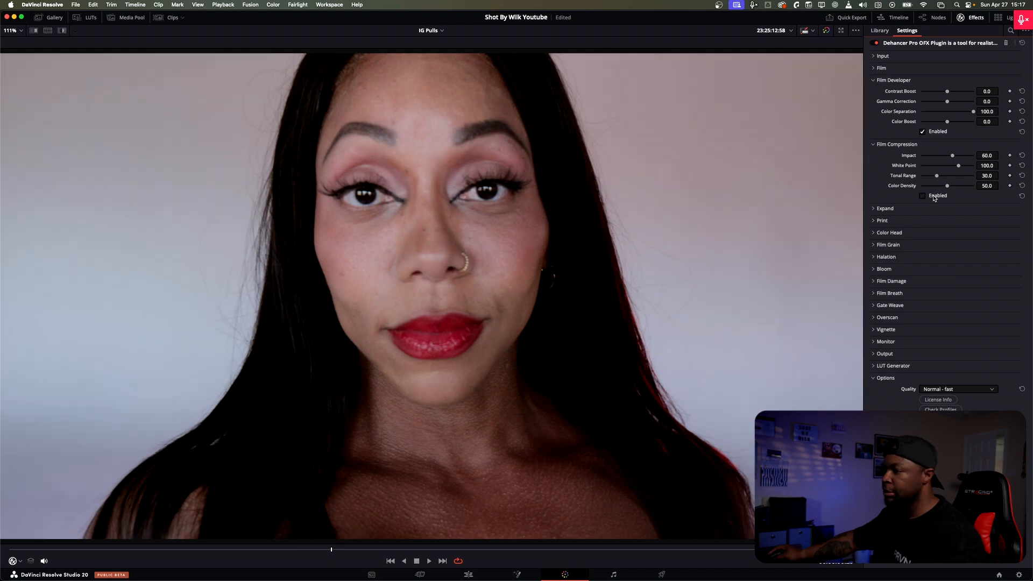
pyautogui.click(933, 197)
pyautogui.click(933, 197)
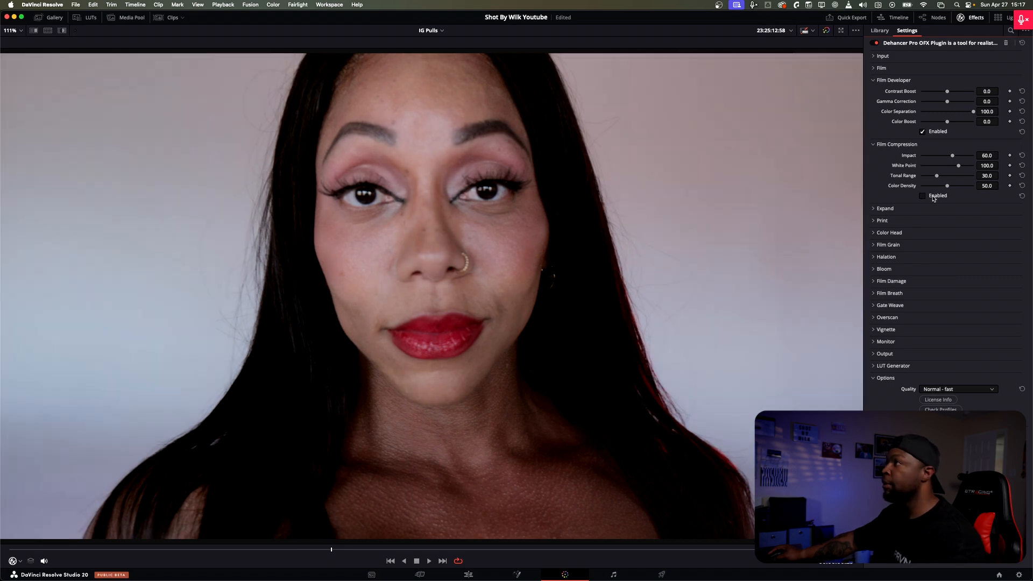
pyautogui.click(933, 197)
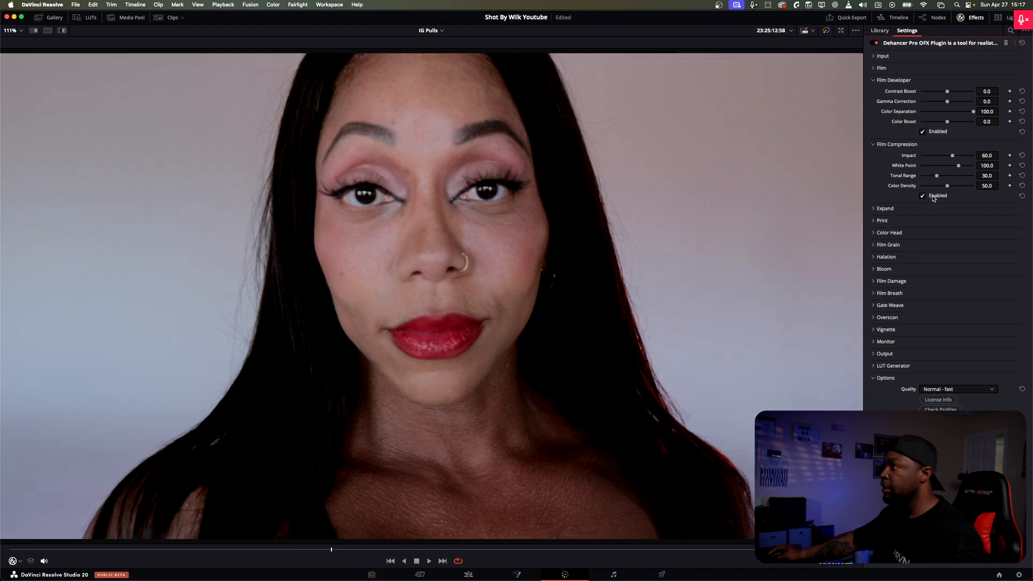
pyautogui.click(934, 198)
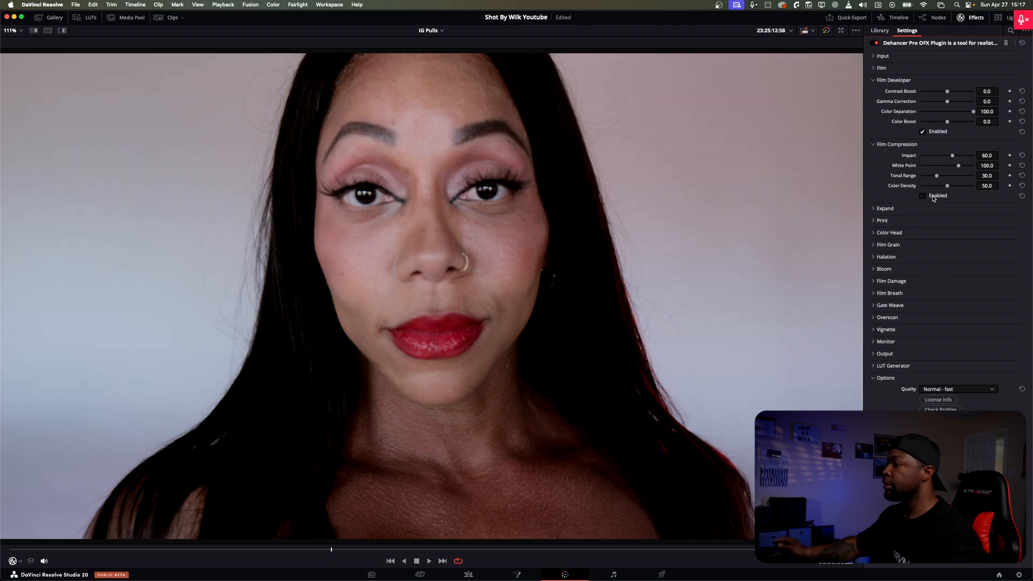
pyautogui.click(932, 197)
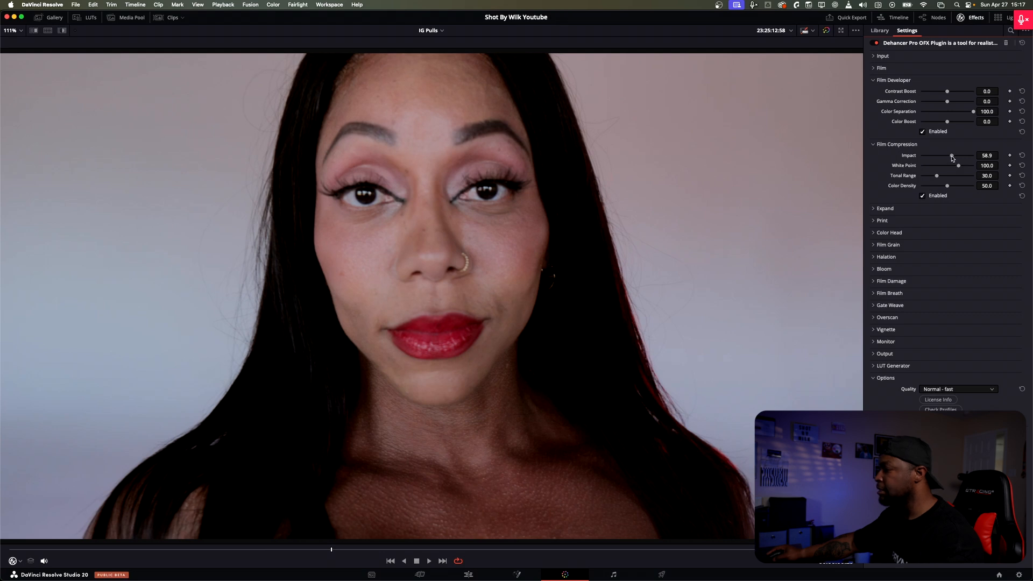
# Step: Set Film Compression's Impact to 27.9 and White Point to 90.7, keep Color Density at 50.0, and collapse the section
pyautogui.moveTo(953, 157)
pyautogui.mouseDown()
pyautogui.moveTo(971, 157)
pyautogui.moveTo(927, 156)
pyautogui.moveTo(966, 158)
pyautogui.moveTo(936, 159)
pyautogui.mouseUp()
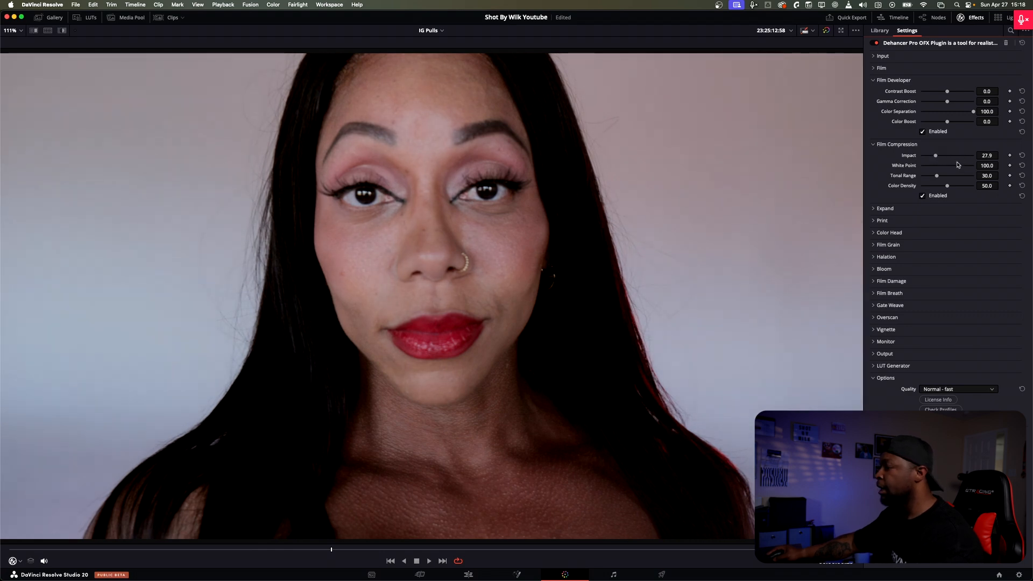
pyautogui.moveTo(960, 168)
pyautogui.mouseDown()
pyautogui.moveTo(938, 166)
pyautogui.moveTo(968, 166)
pyautogui.moveTo(927, 167)
pyautogui.moveTo(955, 167)
pyautogui.mouseUp()
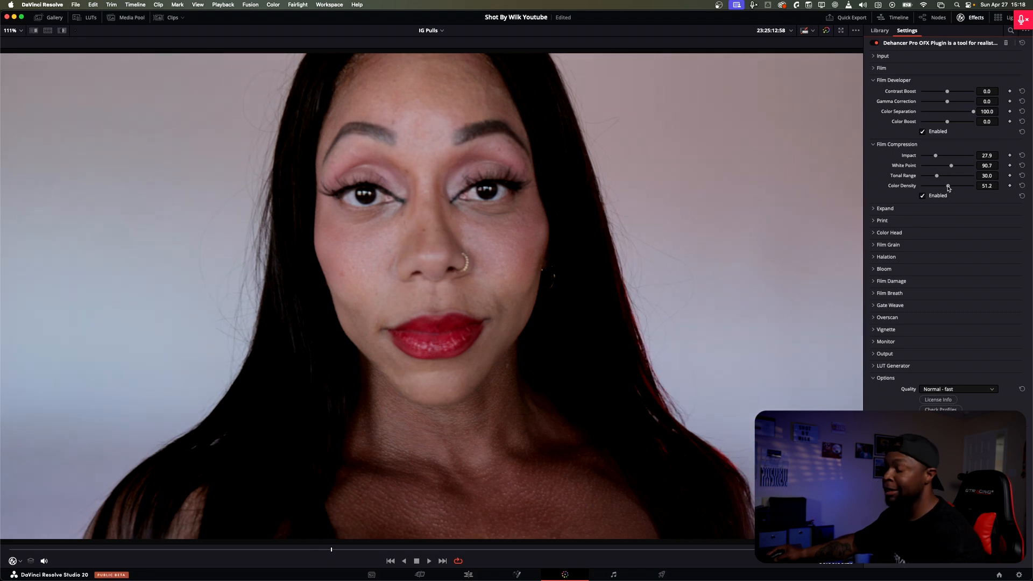
pyautogui.moveTo(951, 188)
pyautogui.mouseDown()
pyautogui.moveTo(962, 187)
pyautogui.moveTo(920, 187)
pyautogui.moveTo(951, 188)
pyautogui.mouseUp()
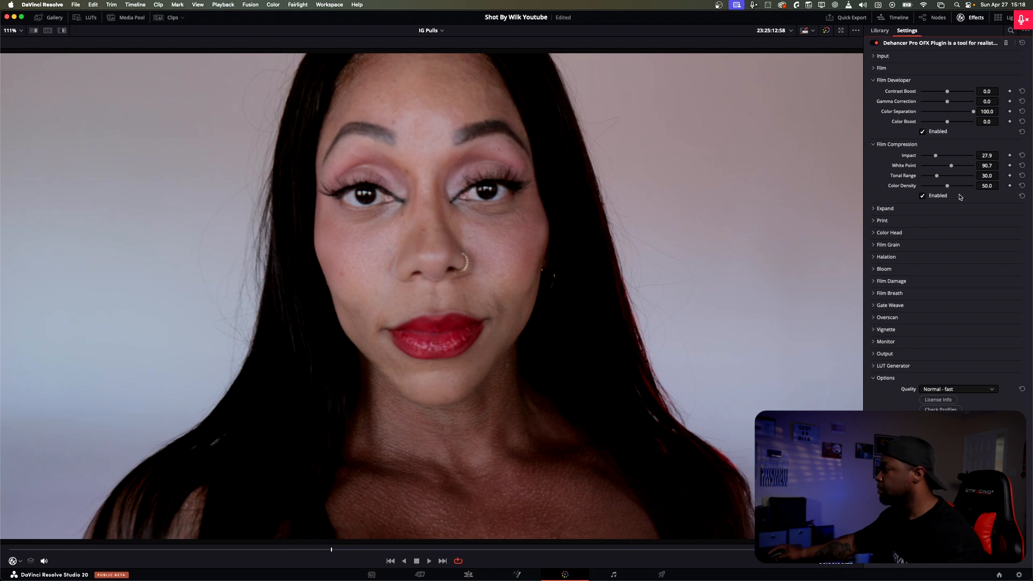
pyautogui.click(923, 197)
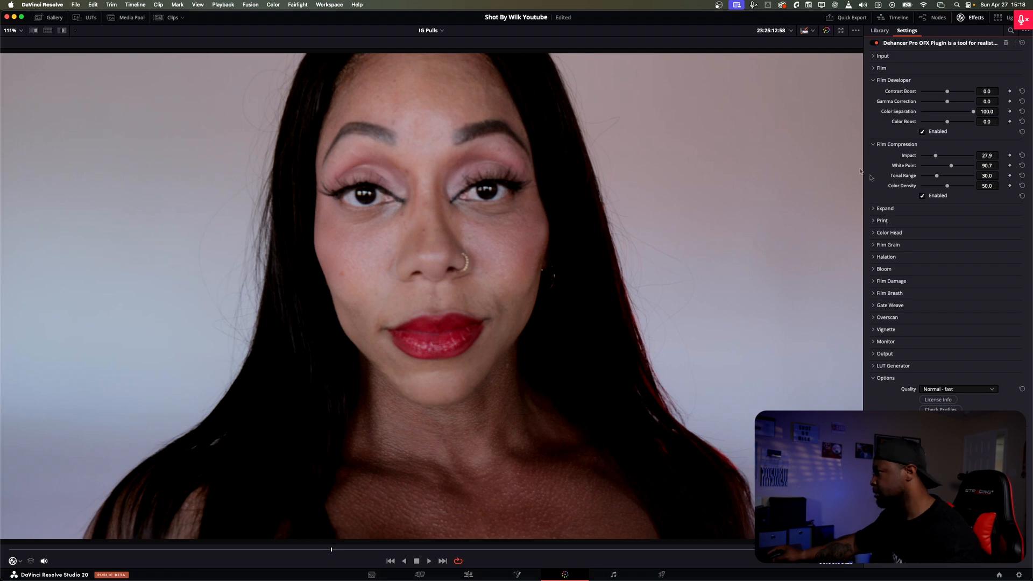
pyautogui.click(882, 144)
# Step: Set the Expand Black Point to 0.93 and White Point to 94.9, then collapse the section
pyautogui.click(874, 157)
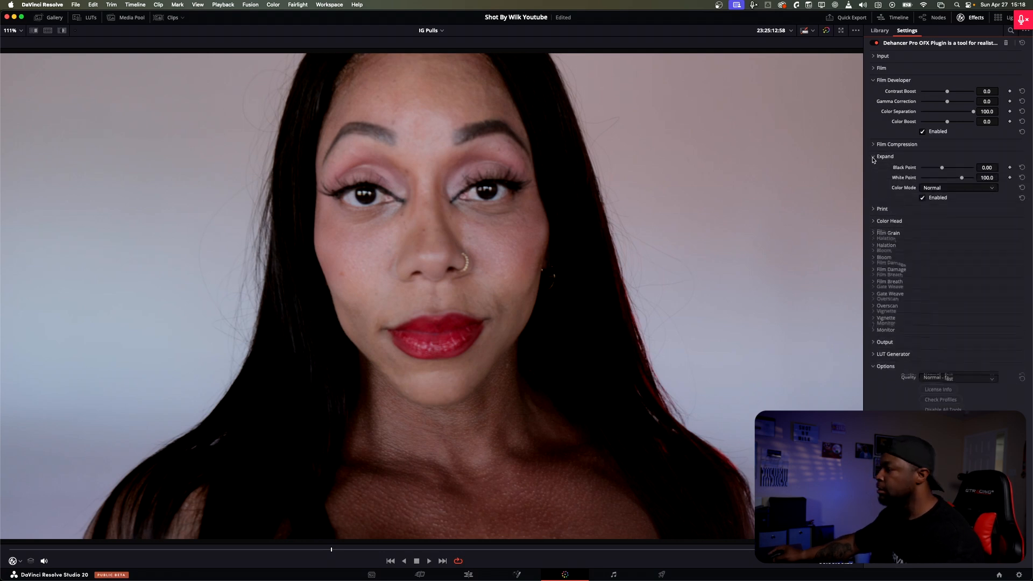
pyautogui.moveTo(944, 170); pyautogui.dragTo(960, 179)
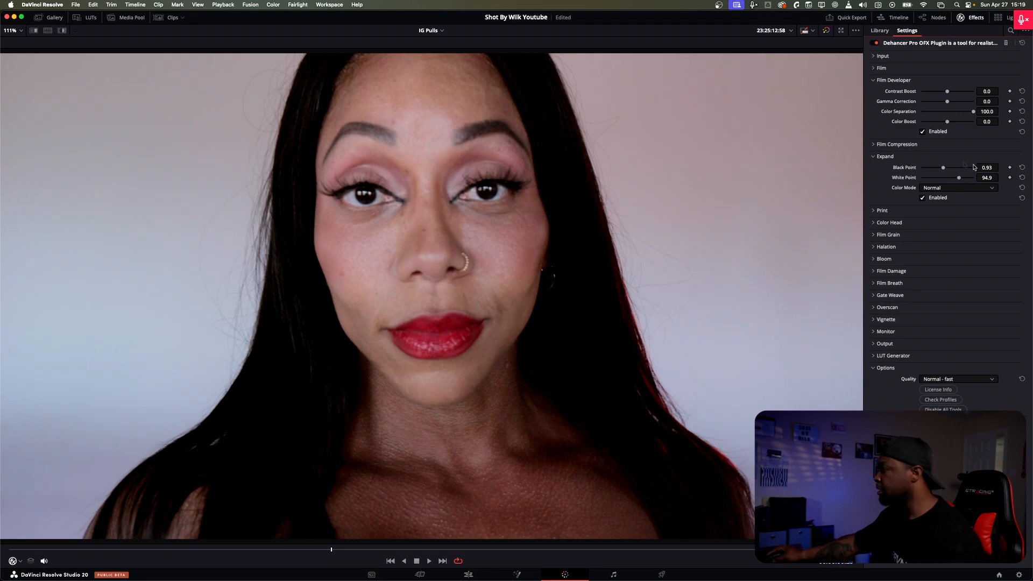
pyautogui.click(873, 157)
# Step: Open the Print settings and try the Kodak Endura Glossy Paper print profile
pyautogui.click(872, 169)
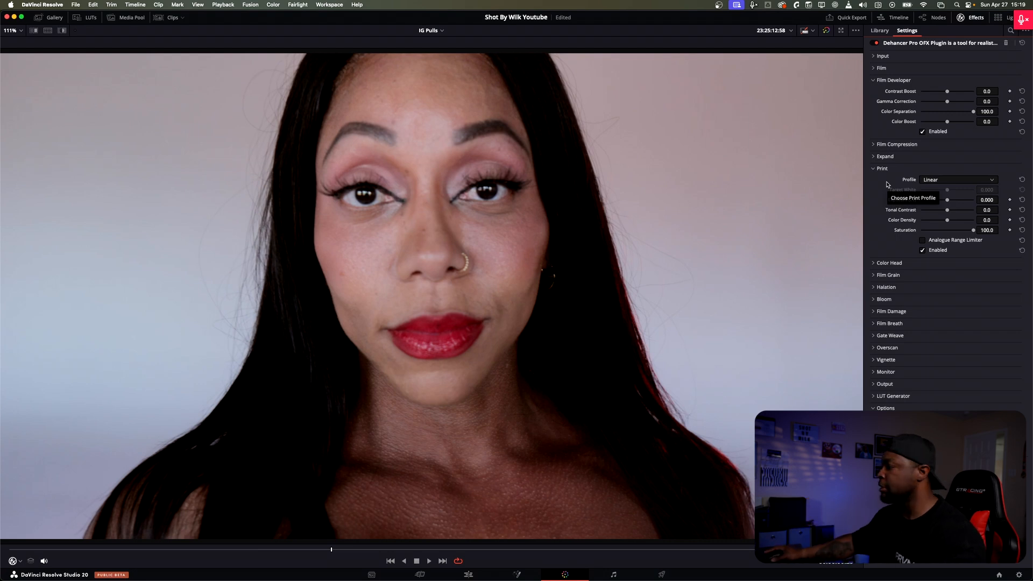
pyautogui.click(939, 179)
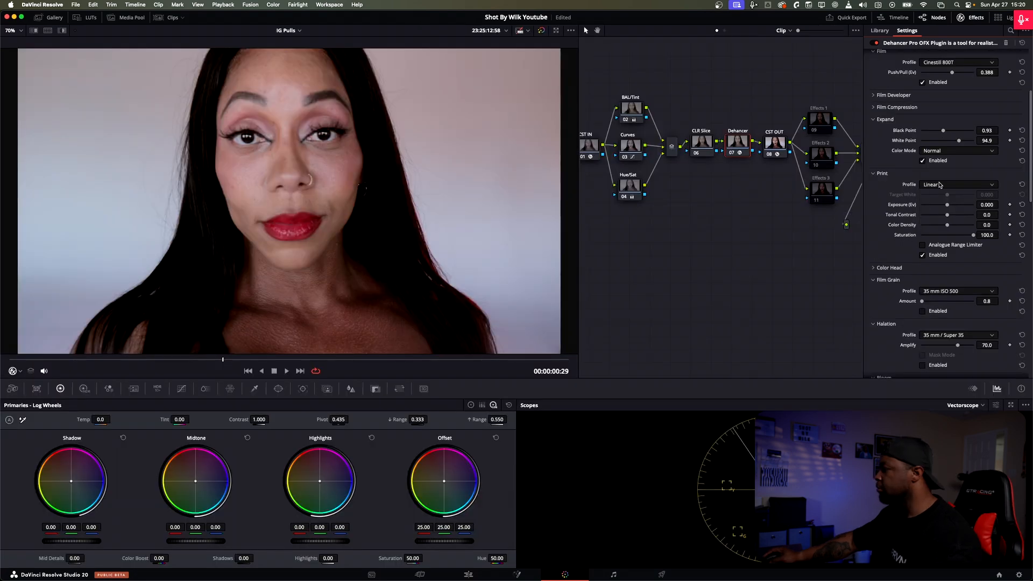
pyautogui.click(939, 185)
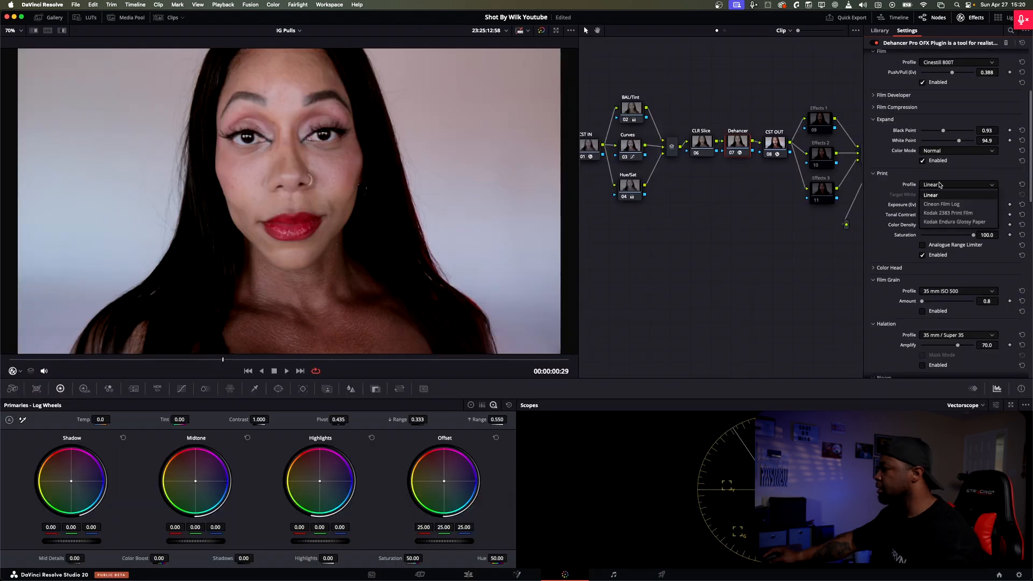
pyautogui.click(950, 221)
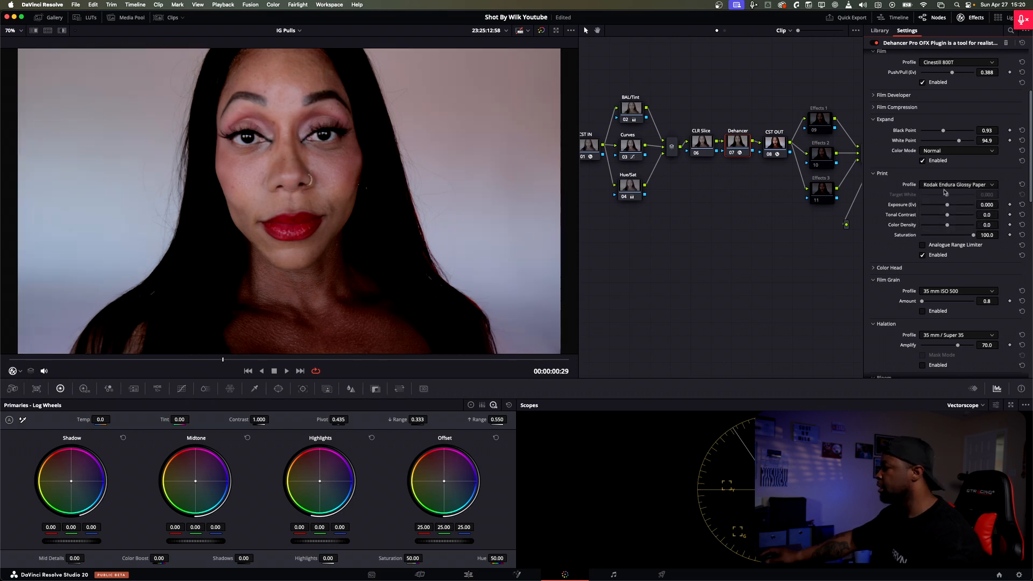
# Step: Try the Kodak Vision3 500T film profile, then undo both the film and print profile changes
pyautogui.click(957, 66)
pyautogui.scroll(-3, 952, 140)
pyautogui.scroll(-6, 953, 145)
pyautogui.scroll(-5, 956, 156)
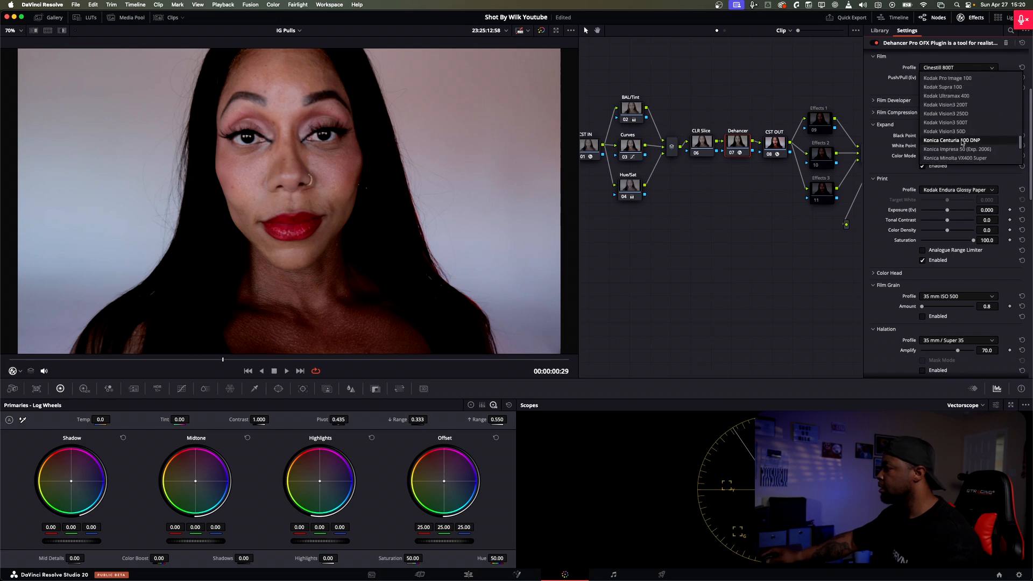
pyautogui.click(976, 123)
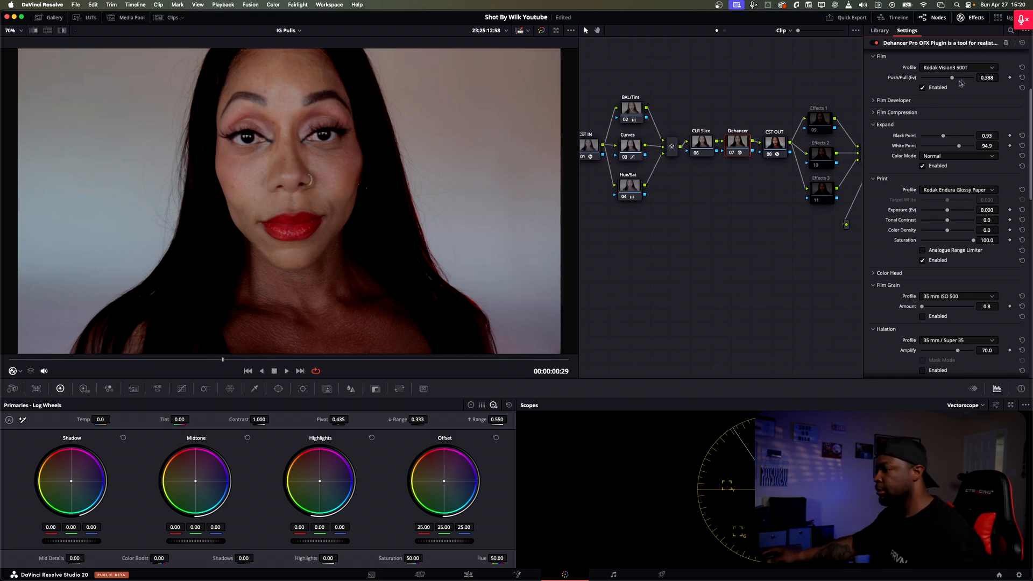
pyautogui.press('super+z')
pyautogui.press('super+z')
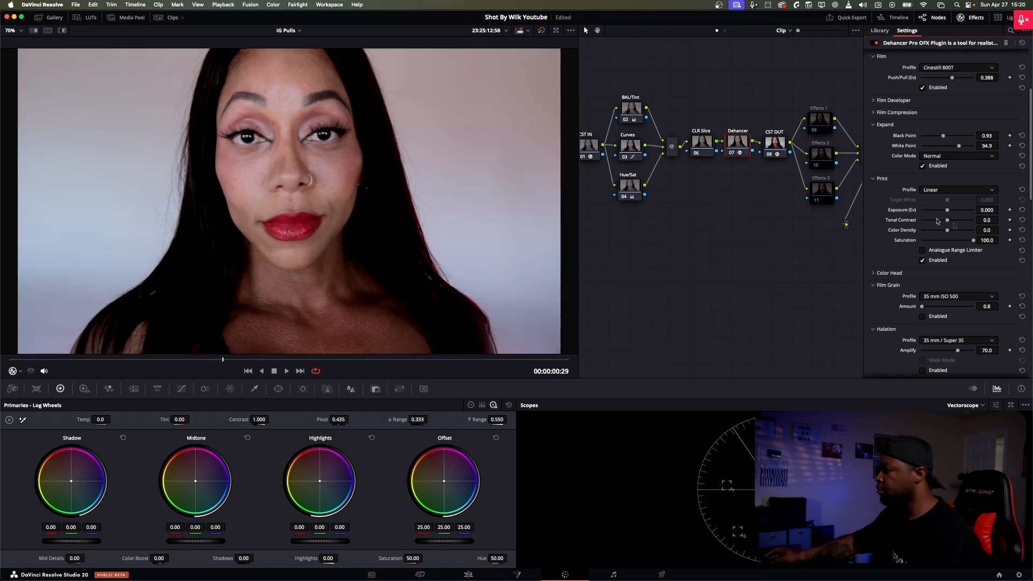
# Step: Set the Print Saturation to 98.4, Color Density to 31.8 and Tonal Contrast to 0.4
pyautogui.moveTo(973, 242); pyautogui.dragTo(946, 220)
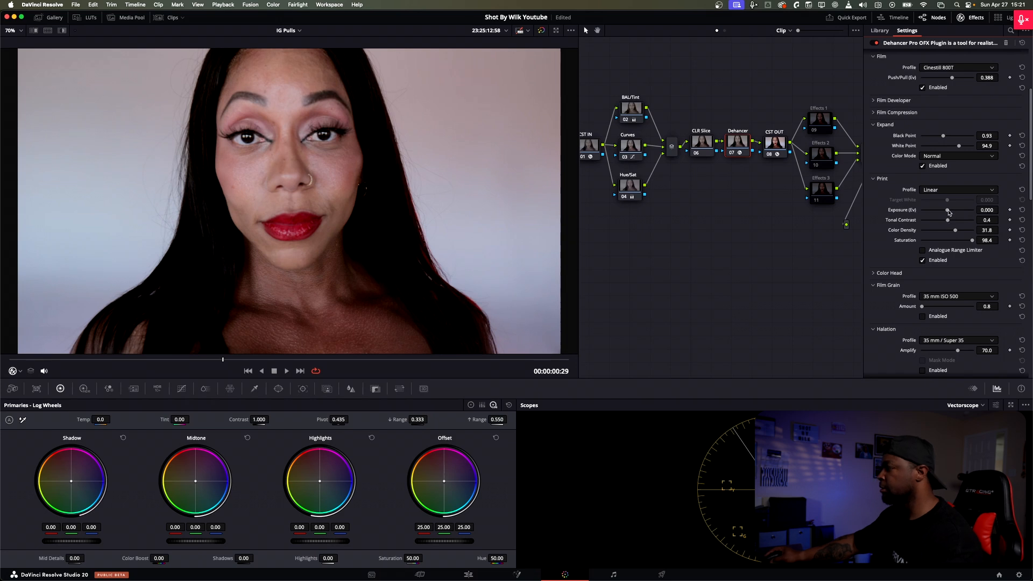
# Step: Enable Color Head and try Shadows Tone 38.0, Midtones Tone 5.4 and a Highlights Tone shift, resetting all three to 0.0
pyautogui.scroll(-3, 944, 258)
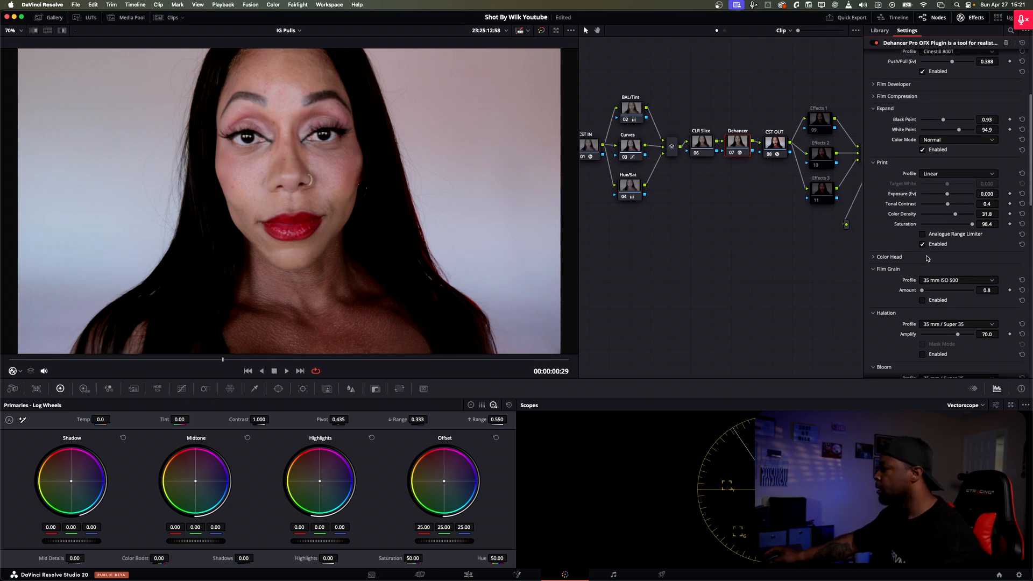
pyautogui.scroll(-1, 895, 245)
pyautogui.click(875, 228)
pyautogui.click(874, 216)
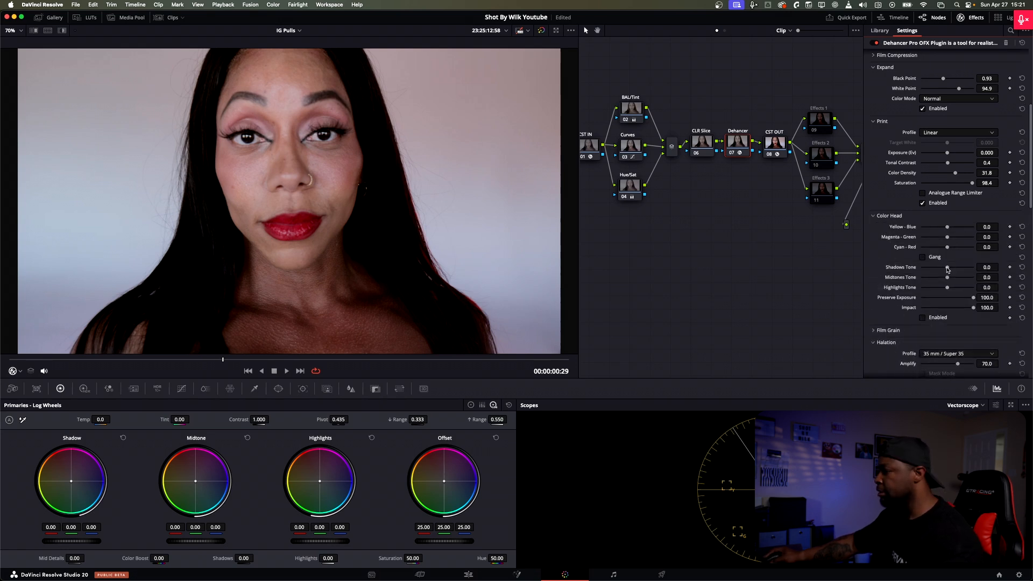
pyautogui.moveTo(947, 269); pyautogui.dragTo(953, 269)
pyautogui.moveTo(954, 268); pyautogui.dragTo(949, 278)
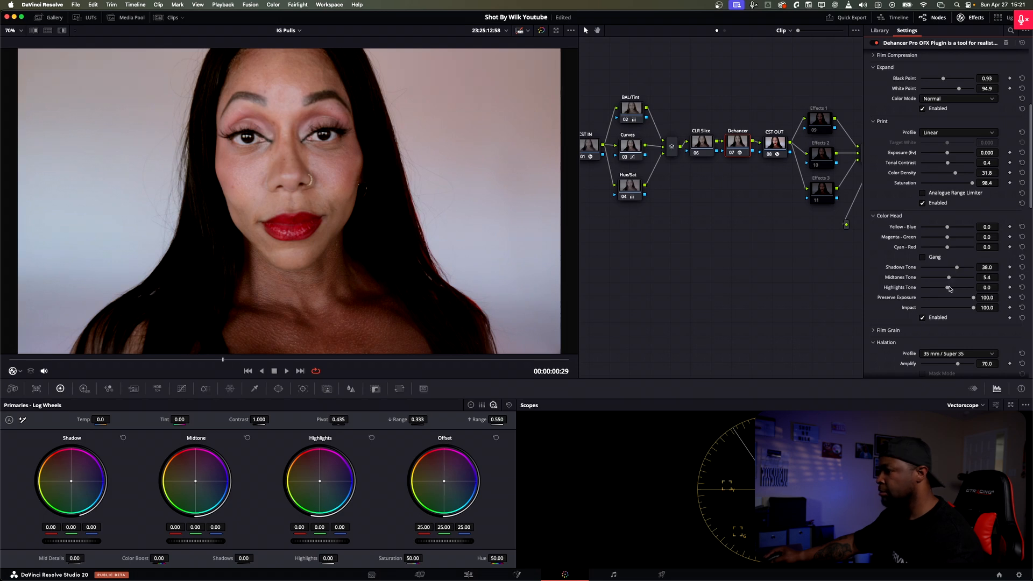
pyautogui.moveTo(935, 289); pyautogui.dragTo(931, 287)
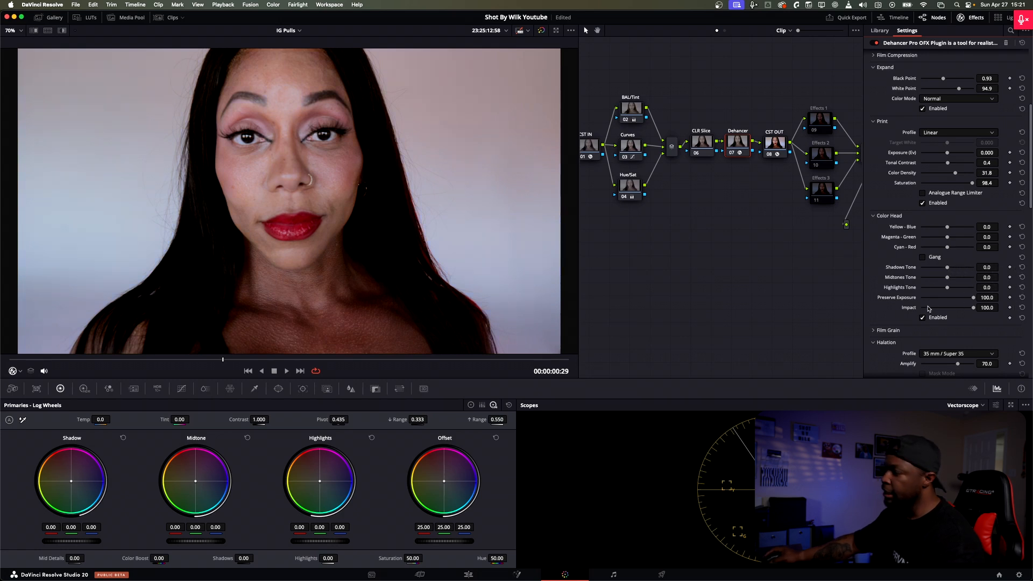
pyautogui.scroll(-3, 882, 299)
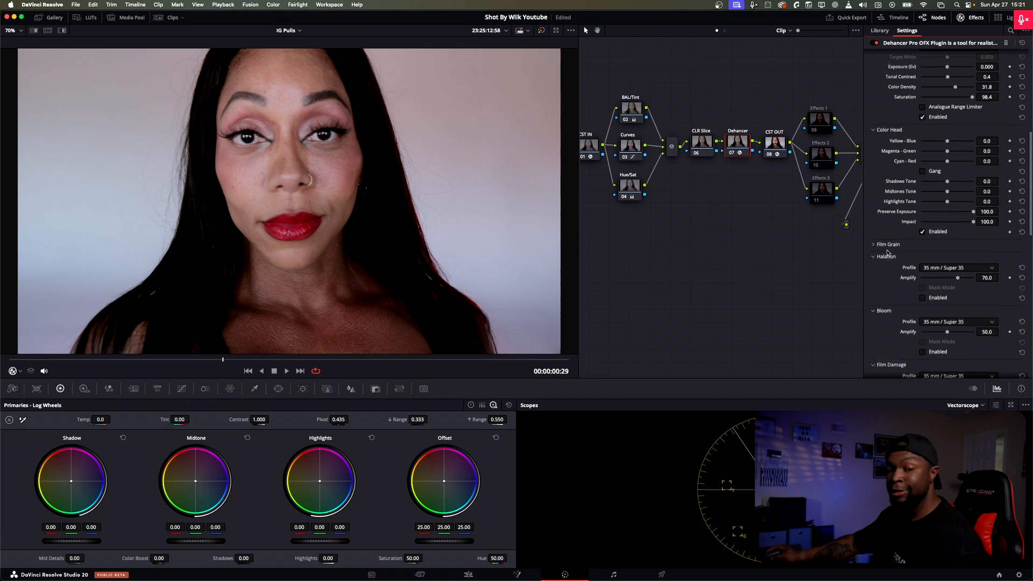
# Step: Enable Bloom with the 35 mm / Super 35 profile and toggle it off and on to compare
pyautogui.scroll(-2, 893, 269)
pyautogui.scroll(-5, 890, 258)
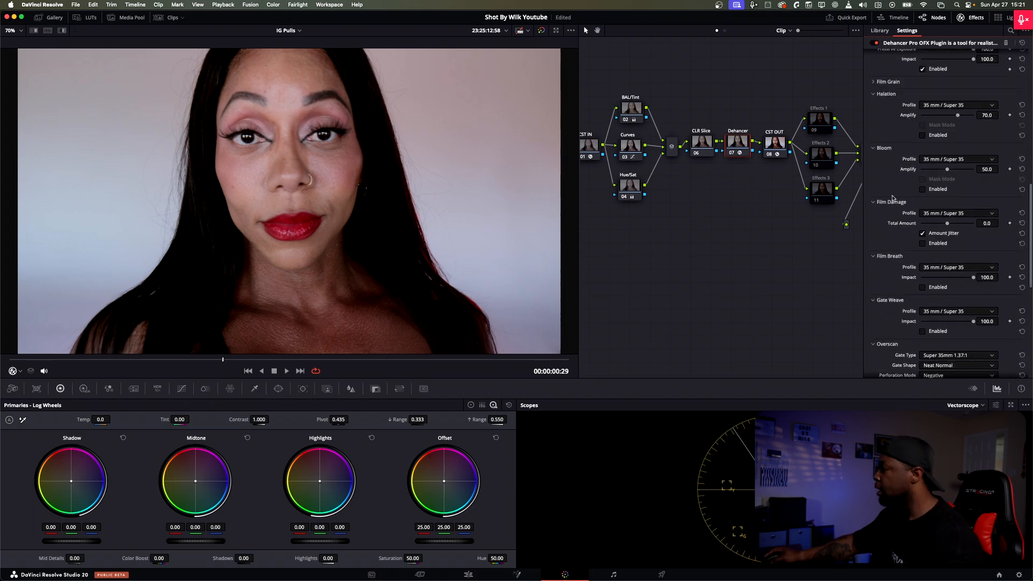
pyautogui.scroll(1, 892, 199)
pyautogui.click(922, 205)
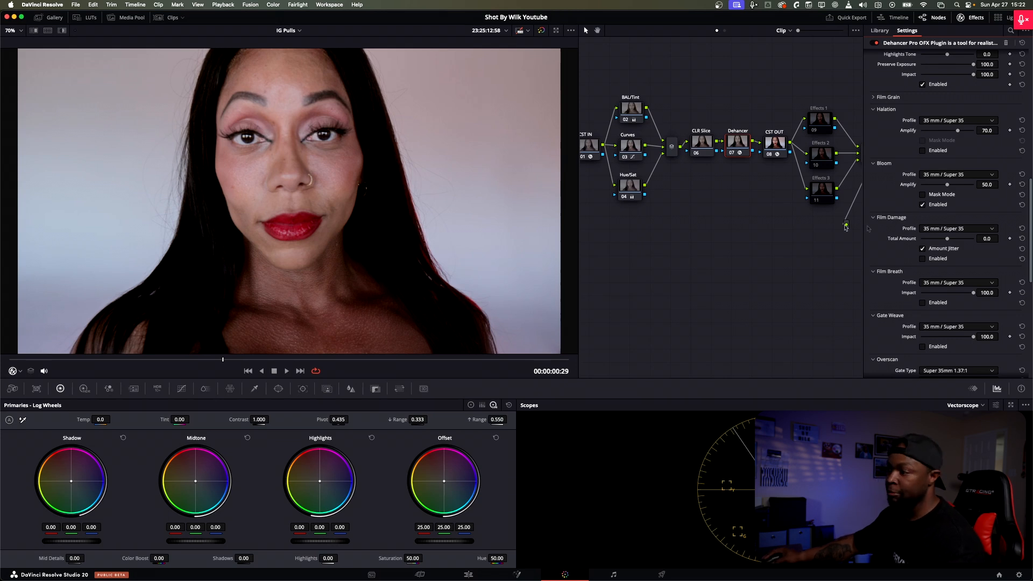
pyautogui.click(928, 207)
pyautogui.click(928, 207)
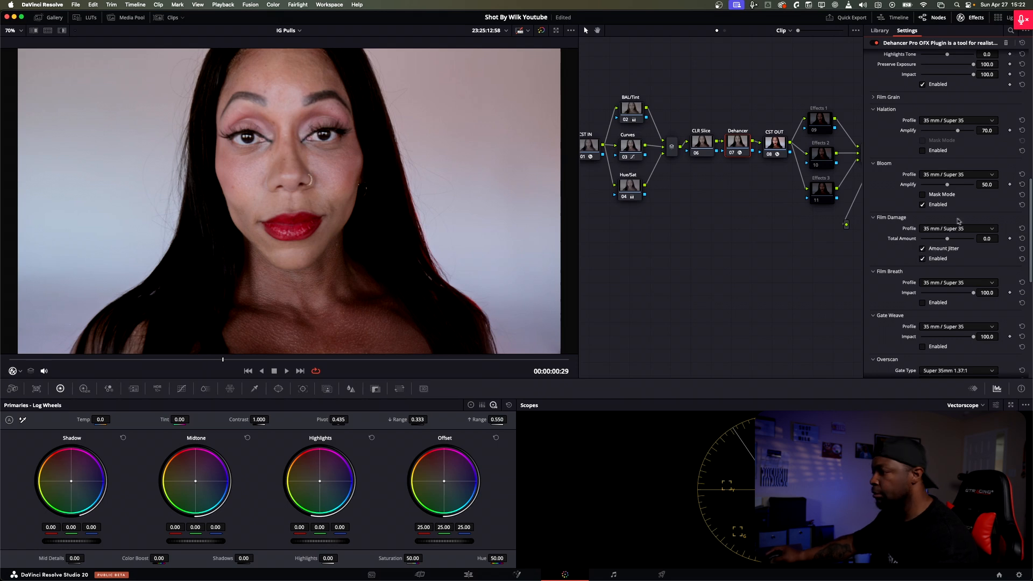
# Step: Try Film Damage with the 16 mm / Super 16 profile across the clip, then disable it along with Amount Jitter
pyautogui.moveTo(85, 360); pyautogui.dragTo(194, 360)
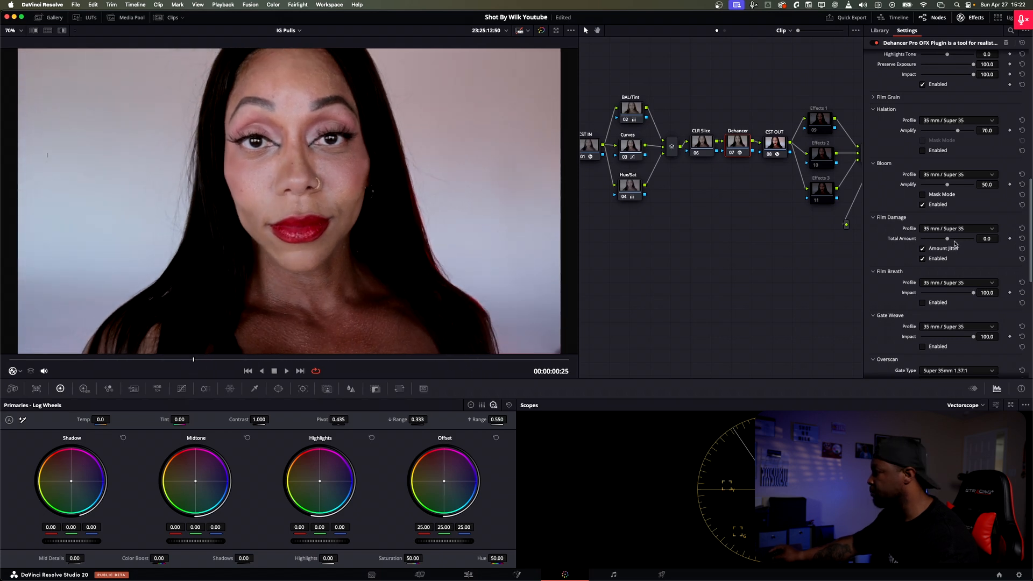
pyautogui.moveTo(953, 244); pyautogui.dragTo(954, 242)
pyautogui.click(971, 230)
pyautogui.click(956, 258)
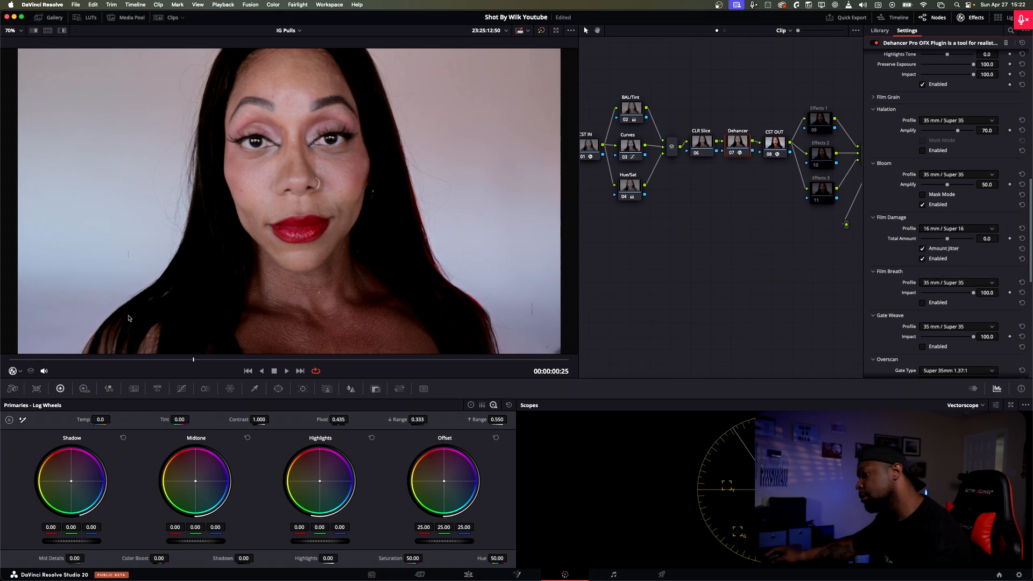
pyautogui.moveTo(28, 361); pyautogui.dragTo(113, 362)
pyautogui.moveTo(210, 363)
pyautogui.mouseDown()
pyautogui.moveTo(466, 368)
pyautogui.moveTo(73, 373)
pyautogui.moveTo(363, 356)
pyautogui.moveTo(112, 365)
pyautogui.moveTo(201, 366)
pyautogui.mouseUp()
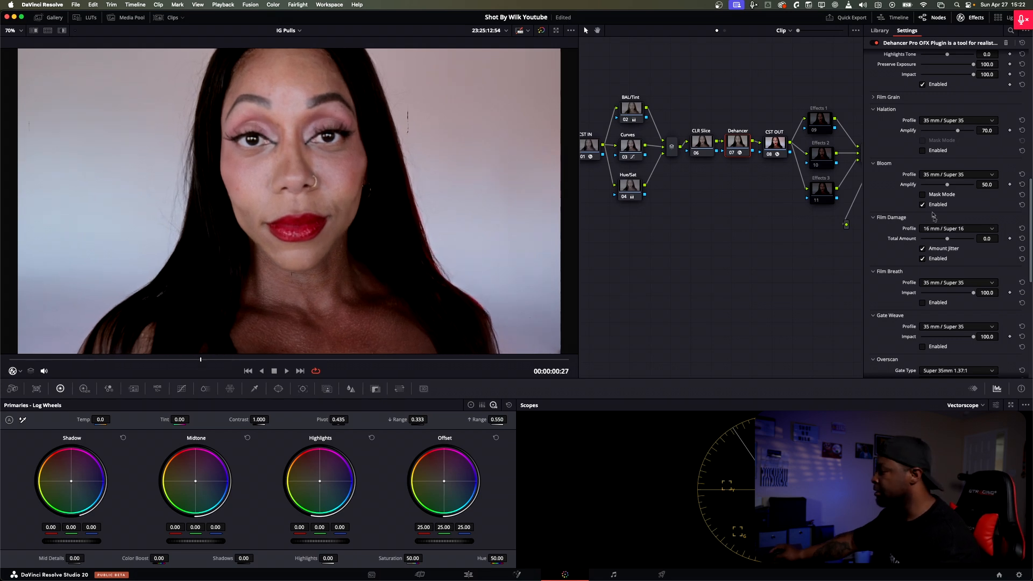
pyautogui.click(922, 258)
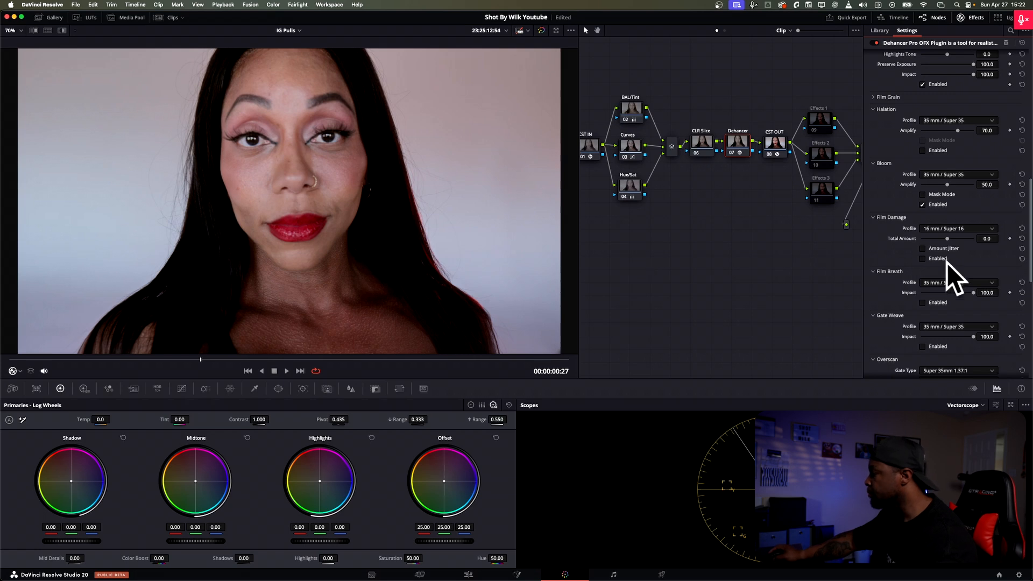
# Step: Enable Film Breath and scrub through the clip to preview its effect
pyautogui.scroll(-5, 925, 282)
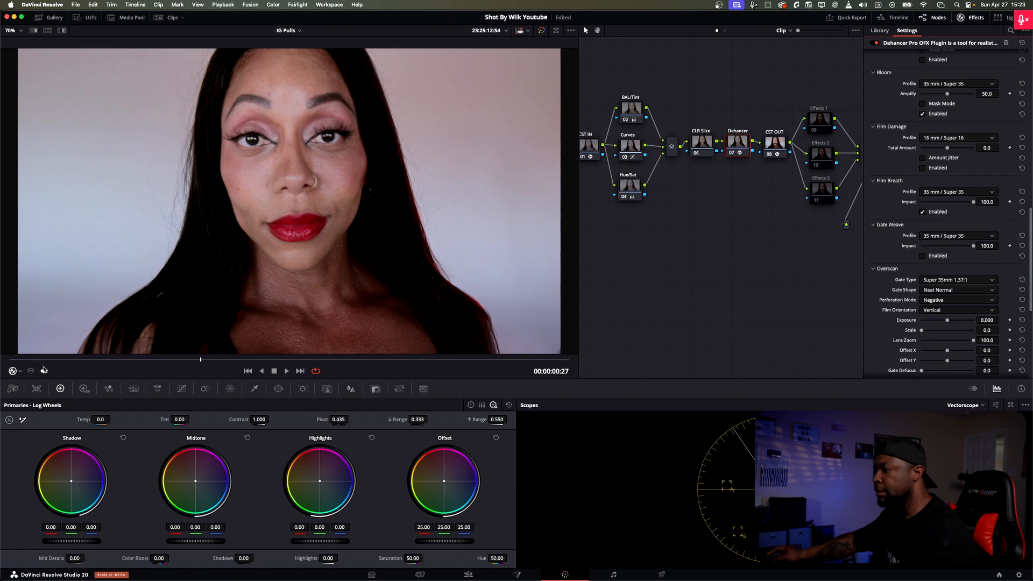
pyautogui.moveTo(78, 360); pyautogui.dragTo(296, 359)
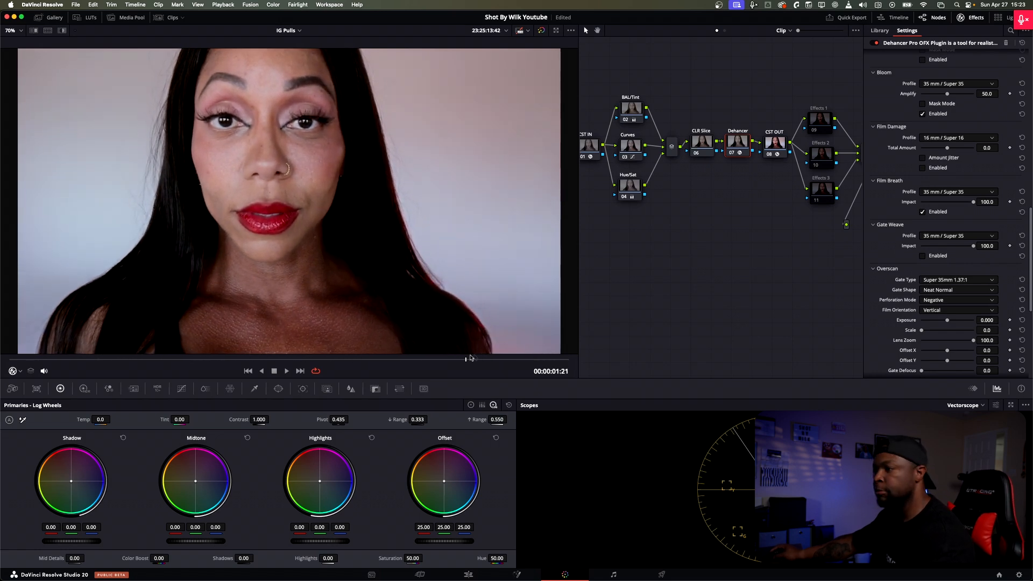
pyautogui.moveTo(297, 351); pyautogui.dragTo(533, 360)
pyautogui.moveTo(473, 366); pyautogui.dragTo(344, 357)
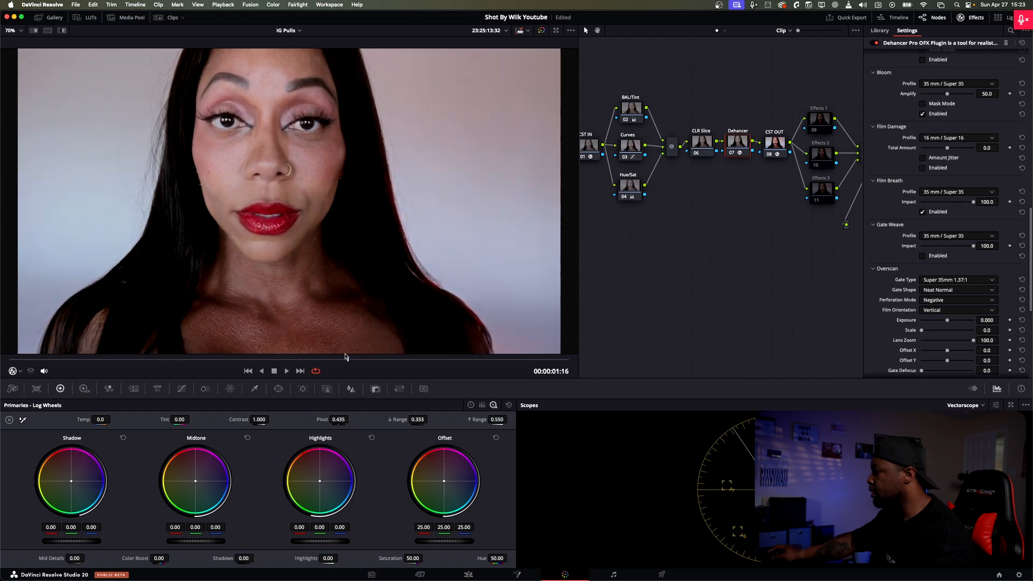
# Step: Enable Gate Weave, preview it across the clip, and disable Film Breath
pyautogui.click(923, 256)
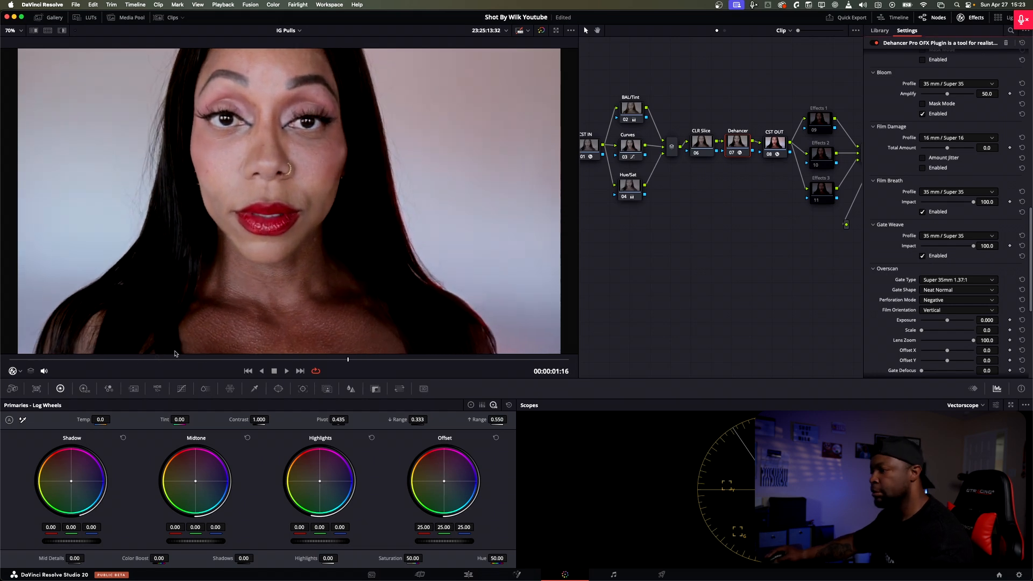
pyautogui.moveTo(59, 359); pyautogui.dragTo(84, 359)
pyautogui.moveTo(161, 357); pyautogui.dragTo(209, 350)
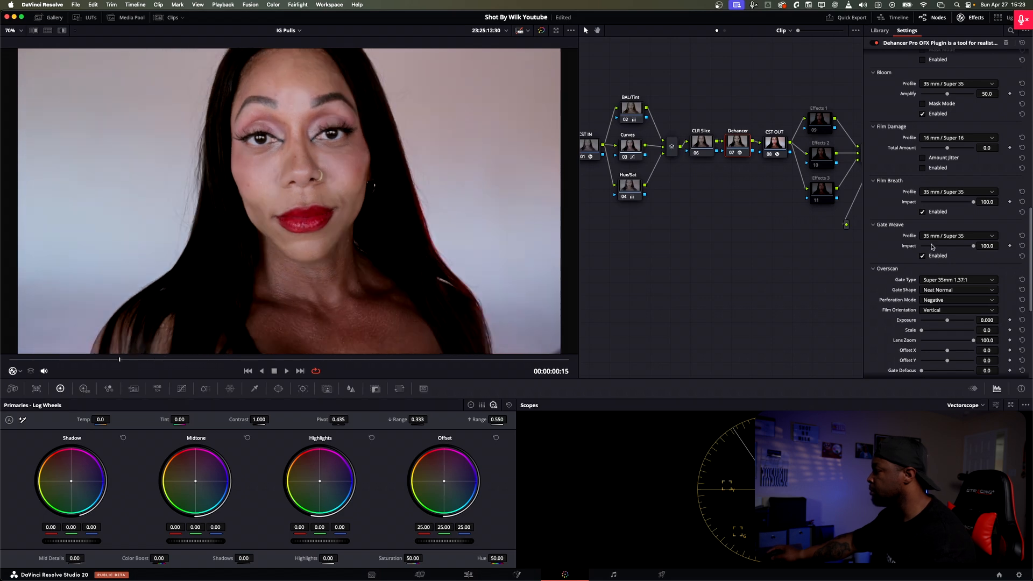
pyautogui.click(923, 212)
# Step: Try the 16 mm / Super 16 Gate Weave profile at Impact 100.0 across the clip, then disable Gate Weave
pyautogui.click(936, 236)
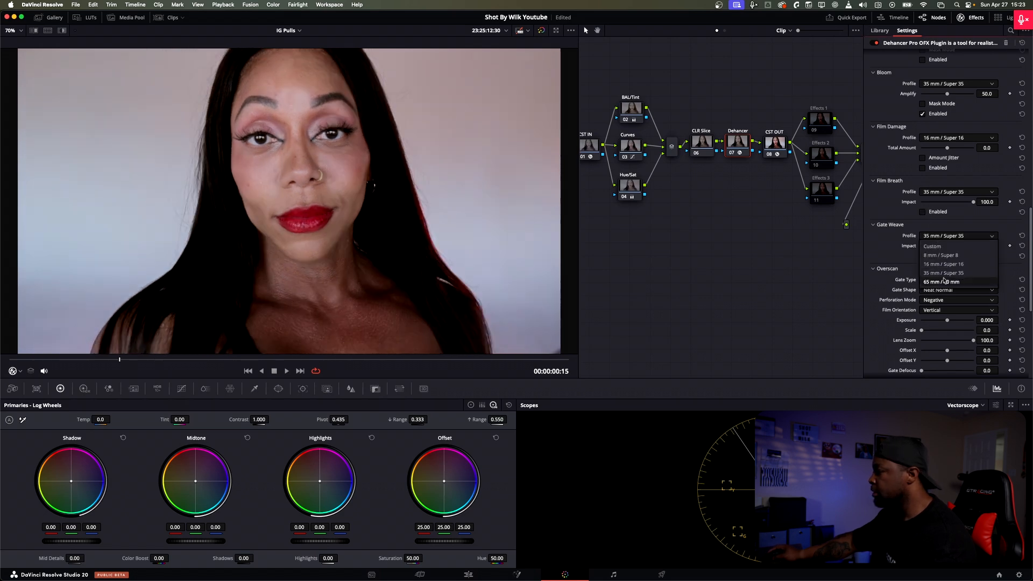
pyautogui.click(943, 265)
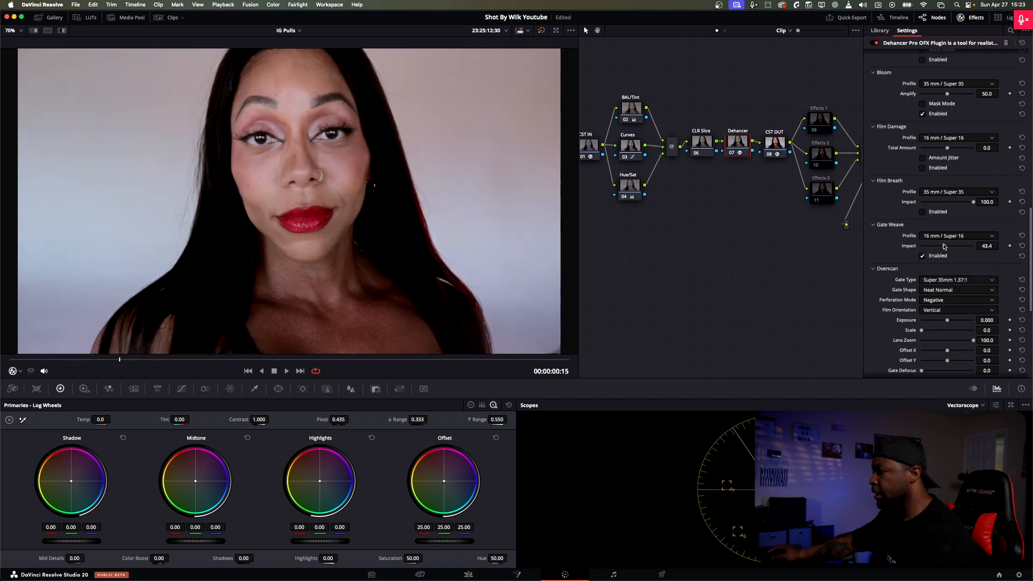
pyautogui.moveTo(920, 246); pyautogui.dragTo(1005, 246)
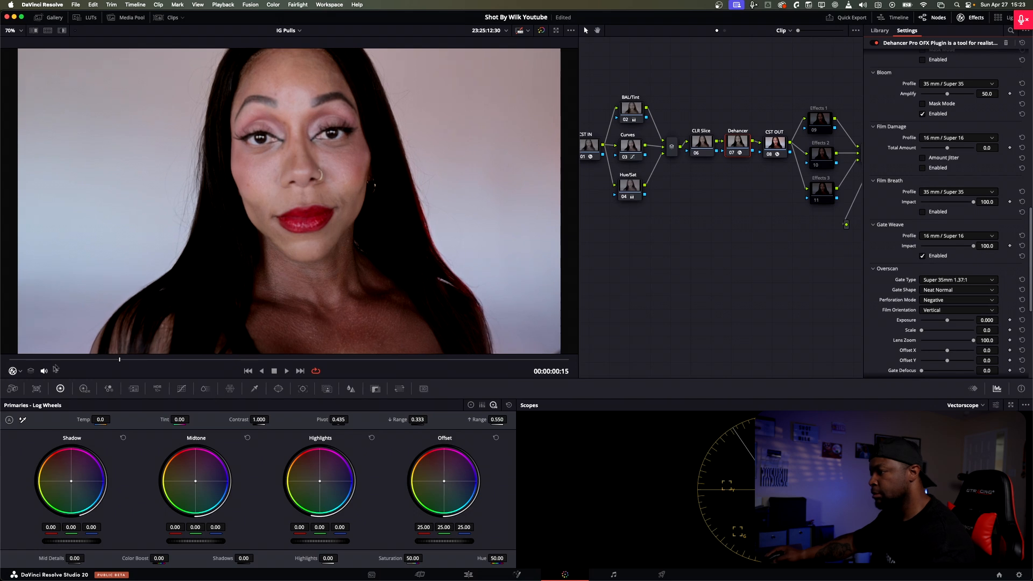
pyautogui.moveTo(71, 360); pyautogui.dragTo(135, 360)
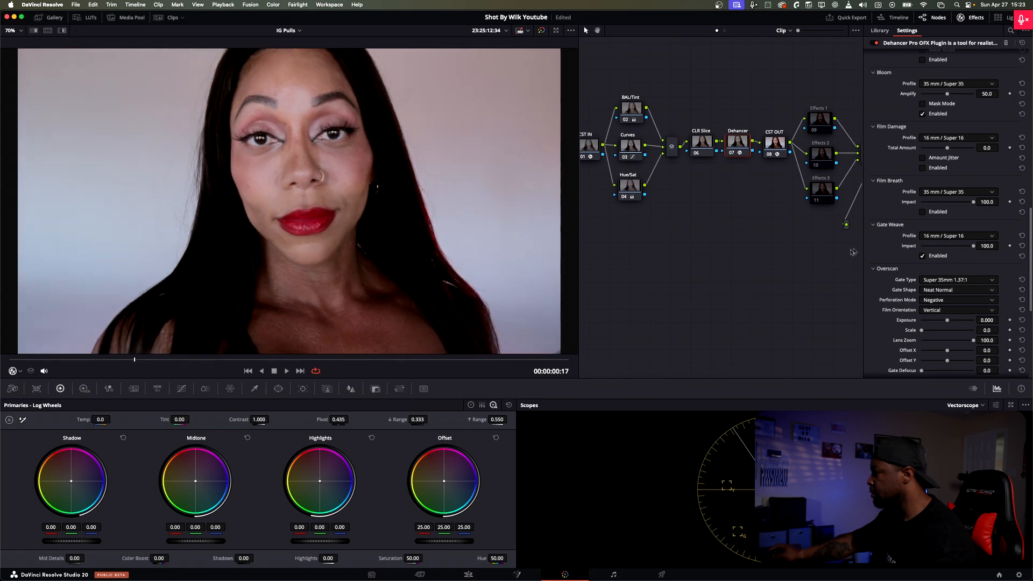
pyautogui.click(922, 255)
# Step: Set the Overscan Gate Type to Ultra 16mm 1.85:1 and enable Overscan
pyautogui.scroll(-5, 946, 162)
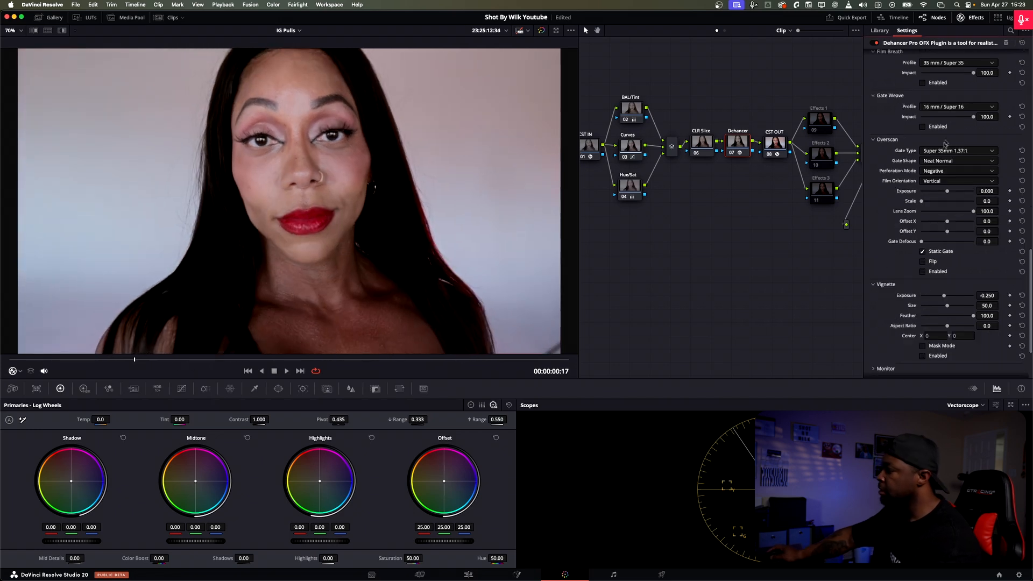
pyautogui.click(944, 141)
pyautogui.click(882, 197)
pyautogui.click(957, 206)
pyautogui.click(958, 244)
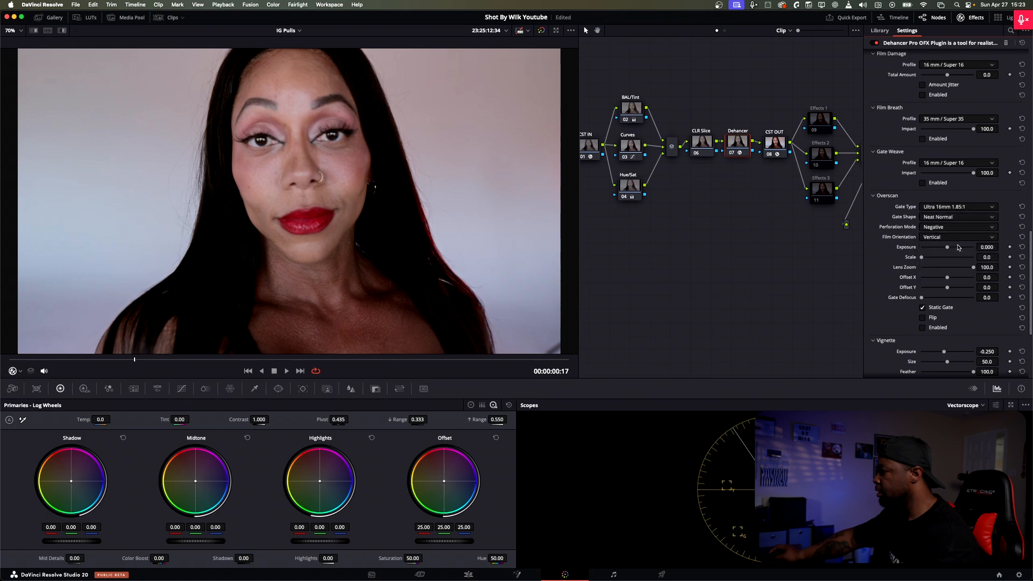
pyautogui.click(931, 328)
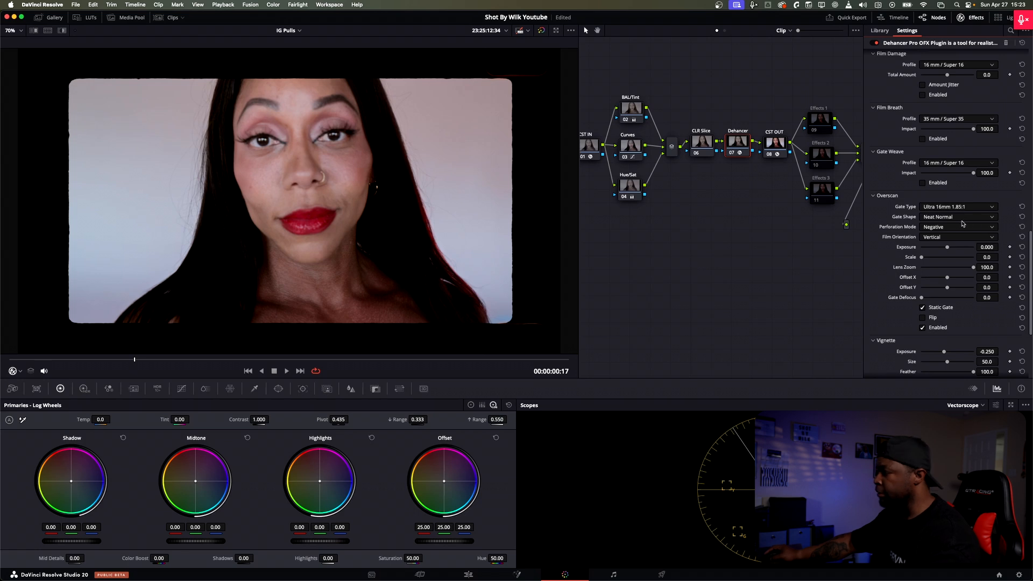
# Step: Set the Overscan Perforation Mode to Positive and try the Neat Sharp and Neat Rounded gate shapes
pyautogui.click(936, 227)
pyautogui.click(937, 240)
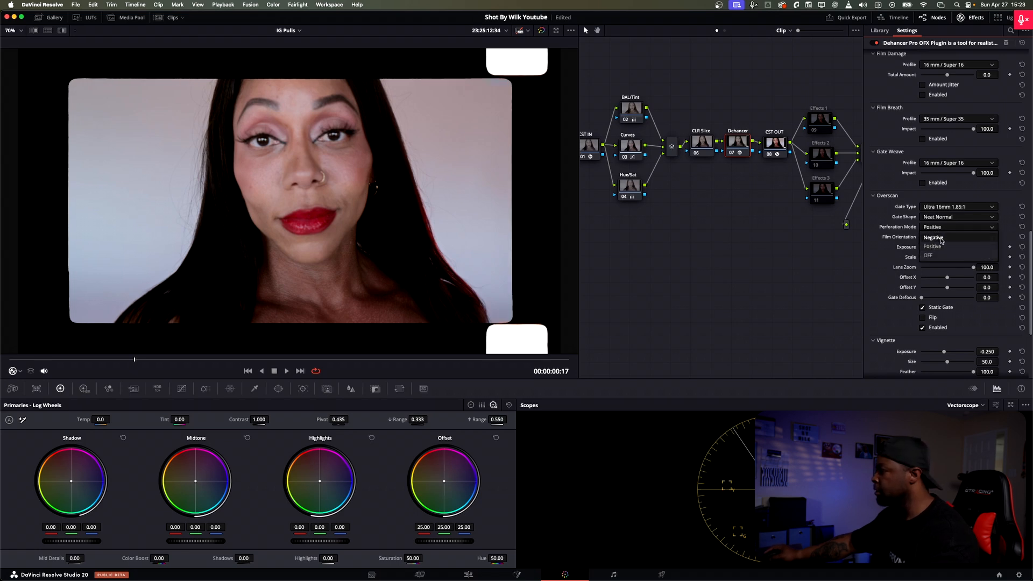
pyautogui.click(940, 216)
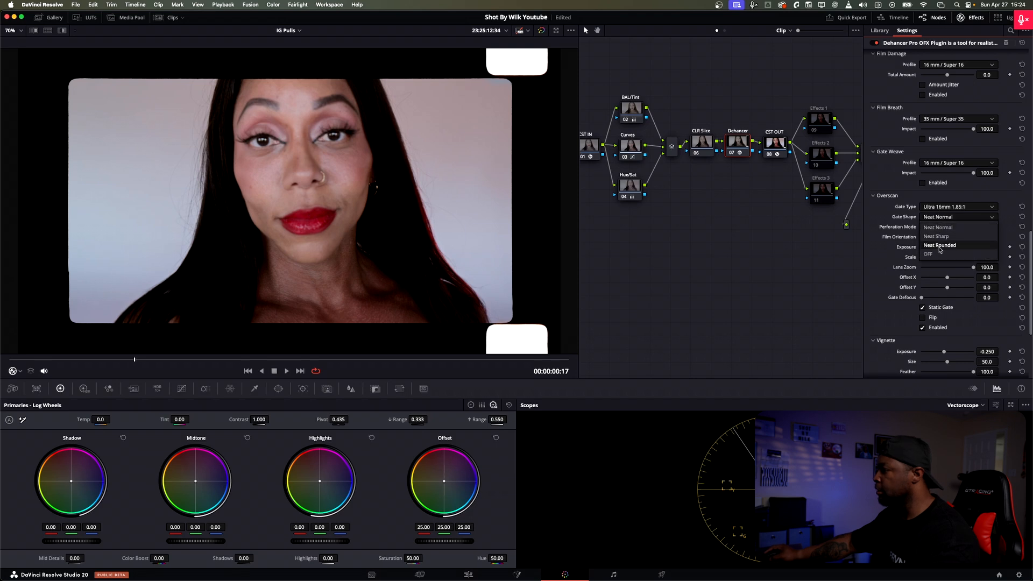
pyautogui.click(940, 237)
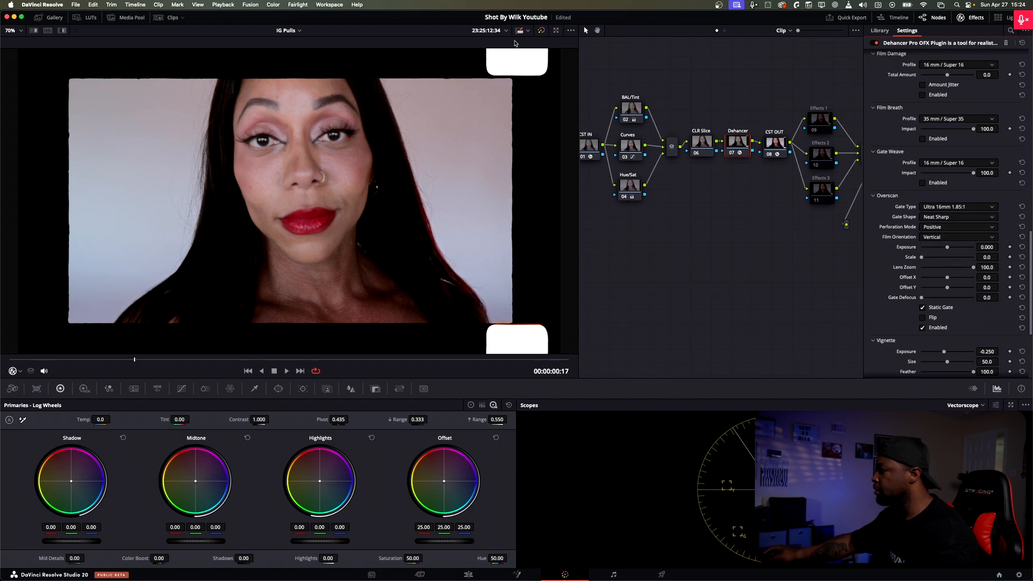
pyautogui.click(936, 218)
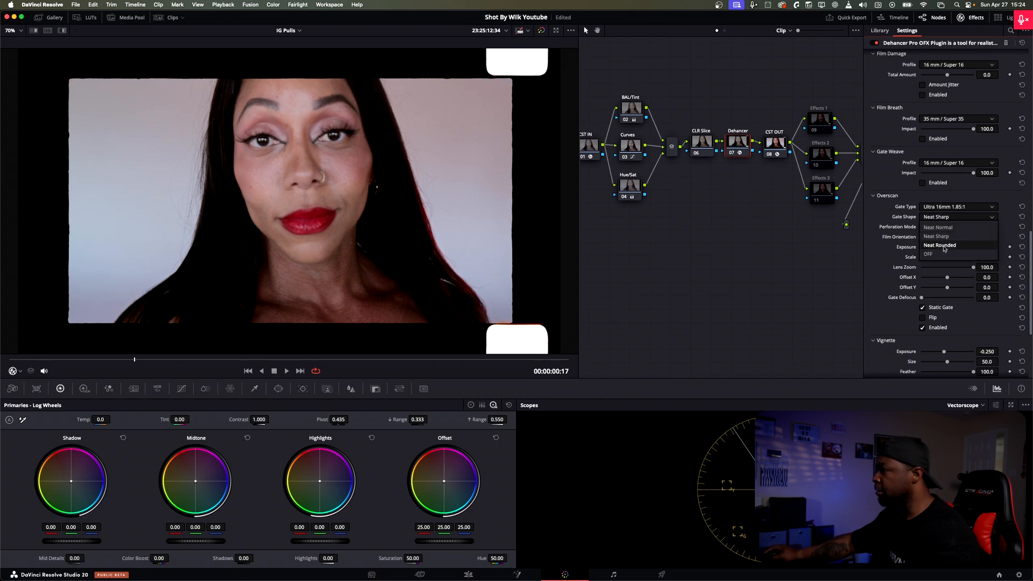
pyautogui.click(941, 246)
# Step: Try the Super 16mm 1.66:1, Super 8mm 1.33:1 and Ultra Panavision 65mm 2.76:1 gate types for Overscan
pyautogui.click(949, 207)
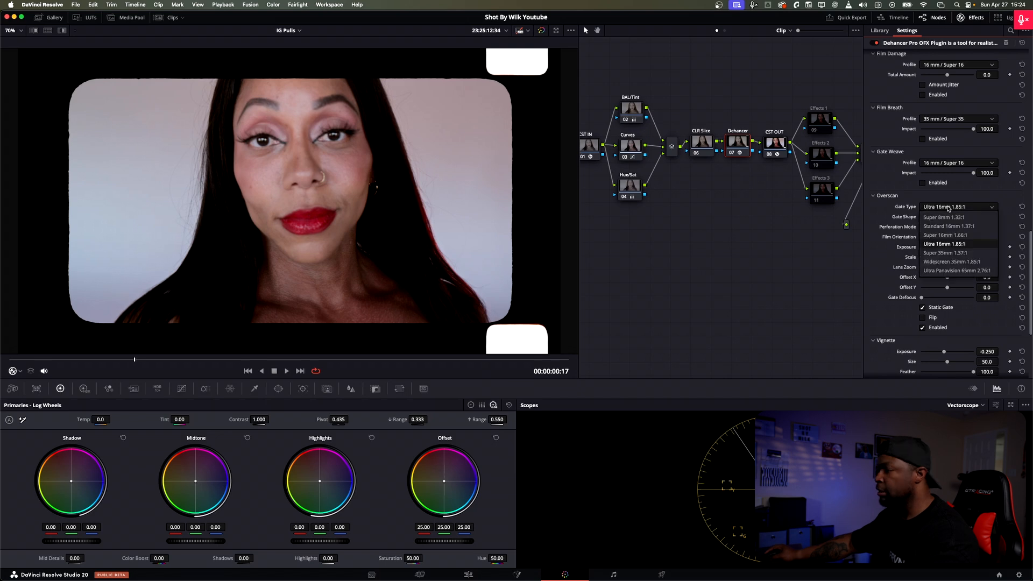
pyautogui.click(951, 235)
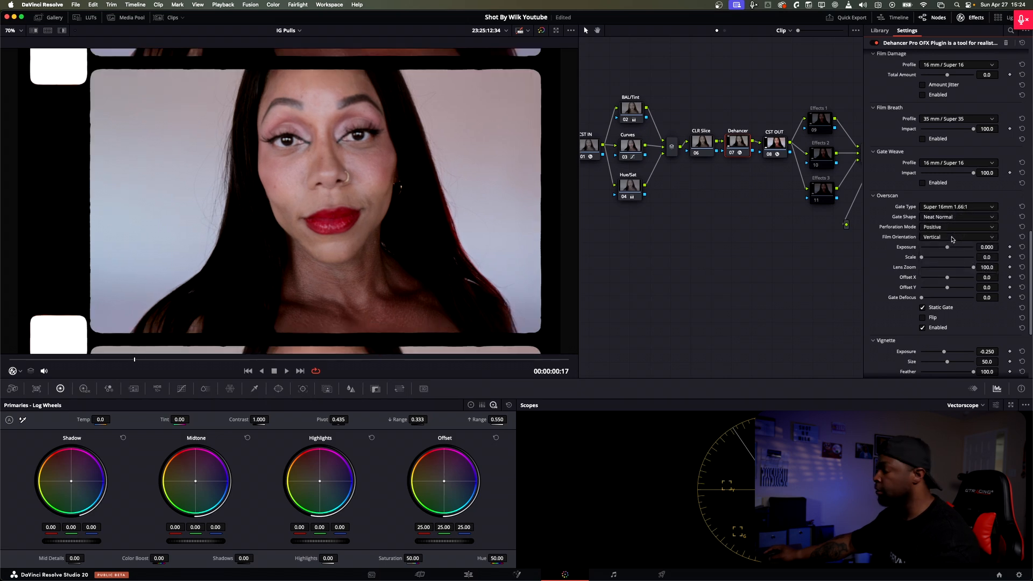
pyautogui.click(948, 208)
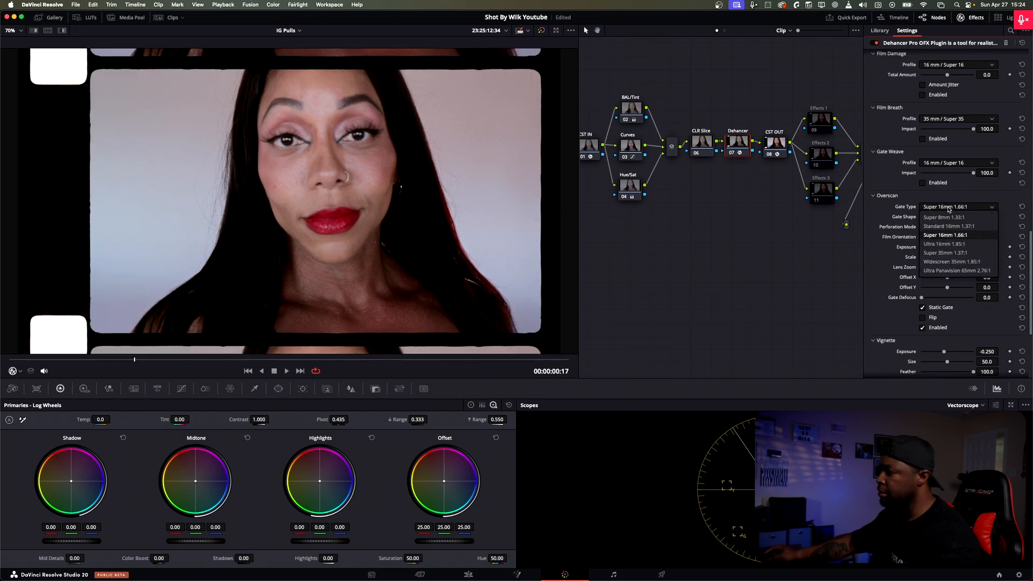
pyautogui.click(947, 218)
pyautogui.click(947, 208)
pyautogui.click(960, 271)
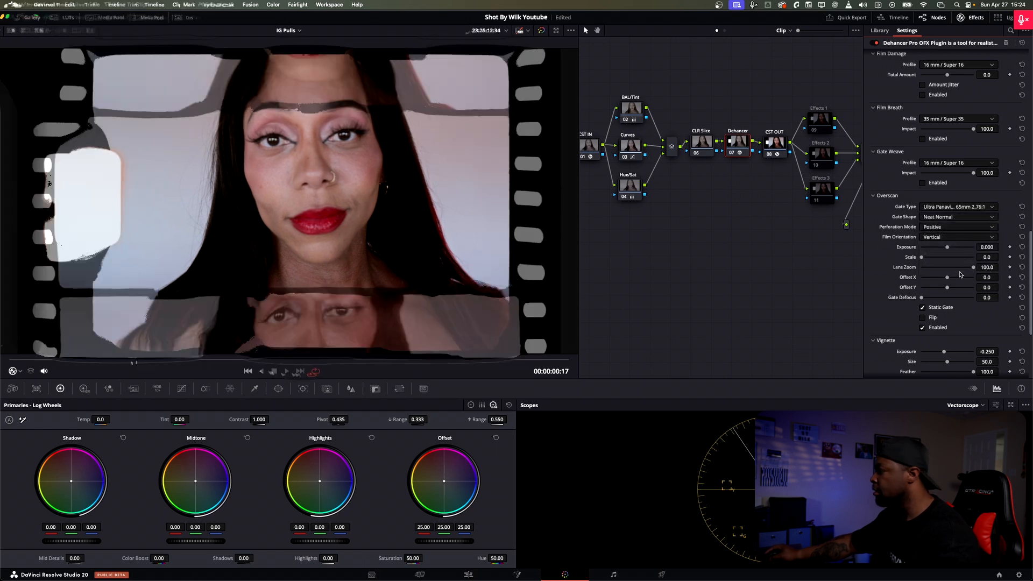
# Step: Try Overscan with Exposure 0.884, Scale 14.7, Lens Zoom 86.0, Offset X 0.8 and Gate Defocus 75.2, then disable Overscan
pyautogui.moveTo(945, 251); pyautogui.dragTo(957, 294)
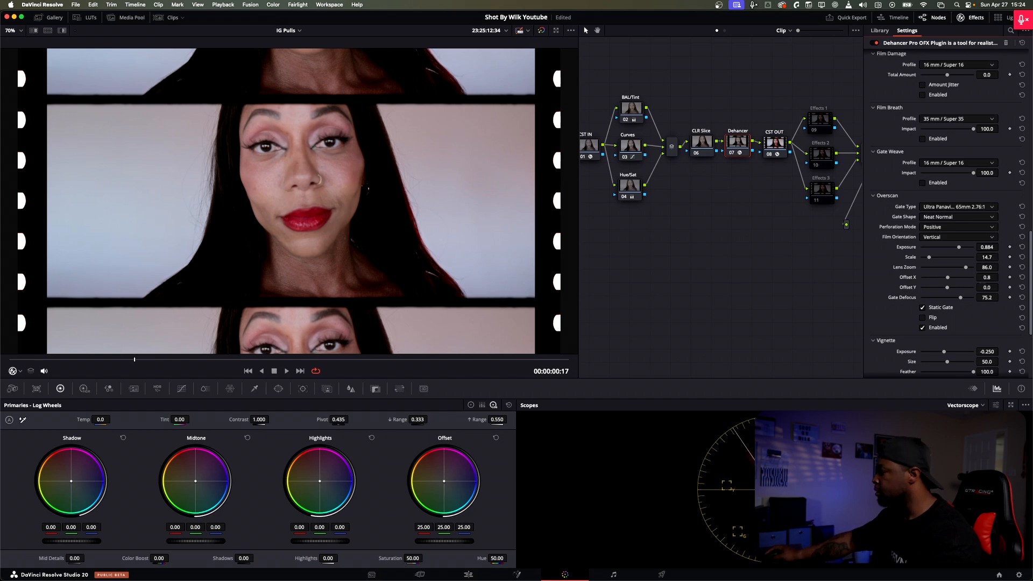
pyautogui.click(923, 327)
# Step: Enable the Vignette and set its Exposure to 0.202 and Size to 51.2
pyautogui.scroll(-5, 941, 242)
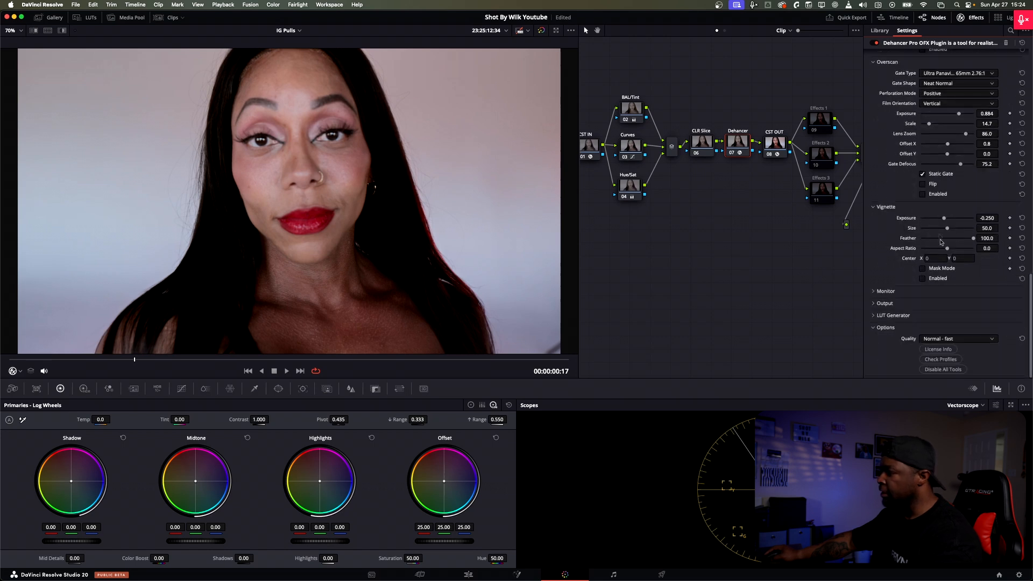
pyautogui.click(921, 277)
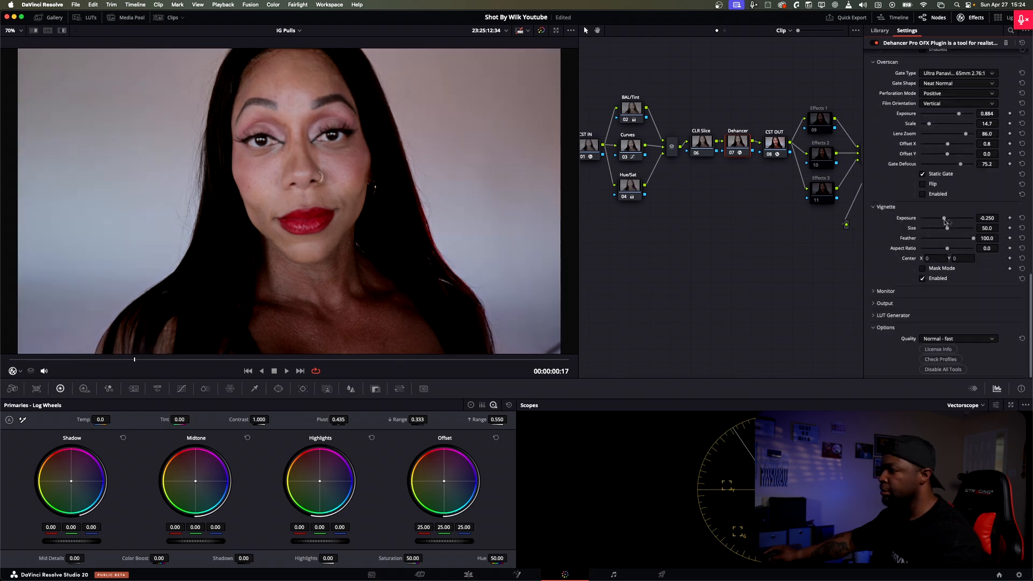
pyautogui.moveTo(940, 222); pyautogui.dragTo(949, 223)
pyautogui.moveTo(948, 219); pyautogui.dragTo(950, 219)
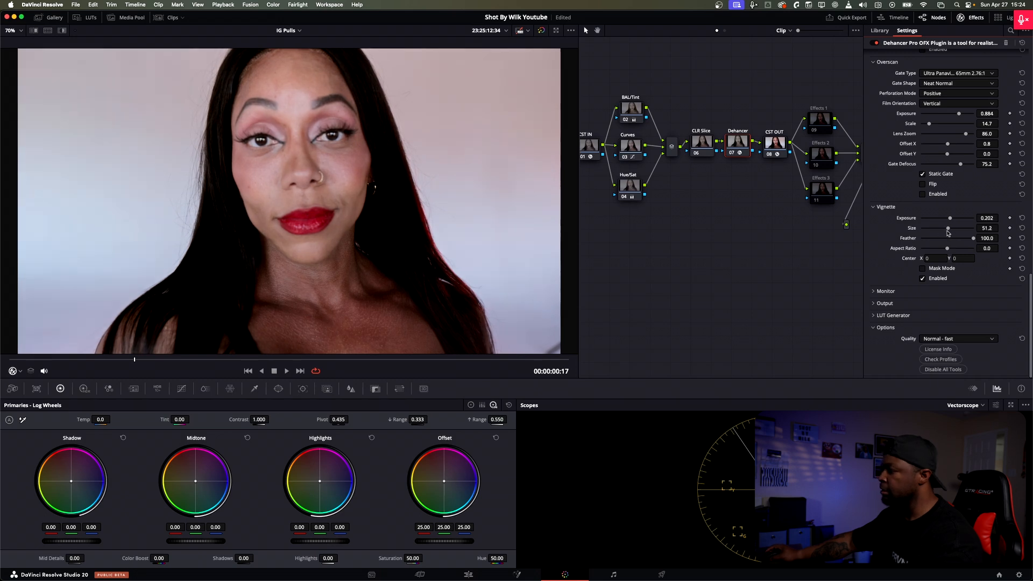
# Step: Set Dehancer's Quality to High - slow, switching repeatedly back to Normal - fast to compare the image
pyautogui.click(927, 339)
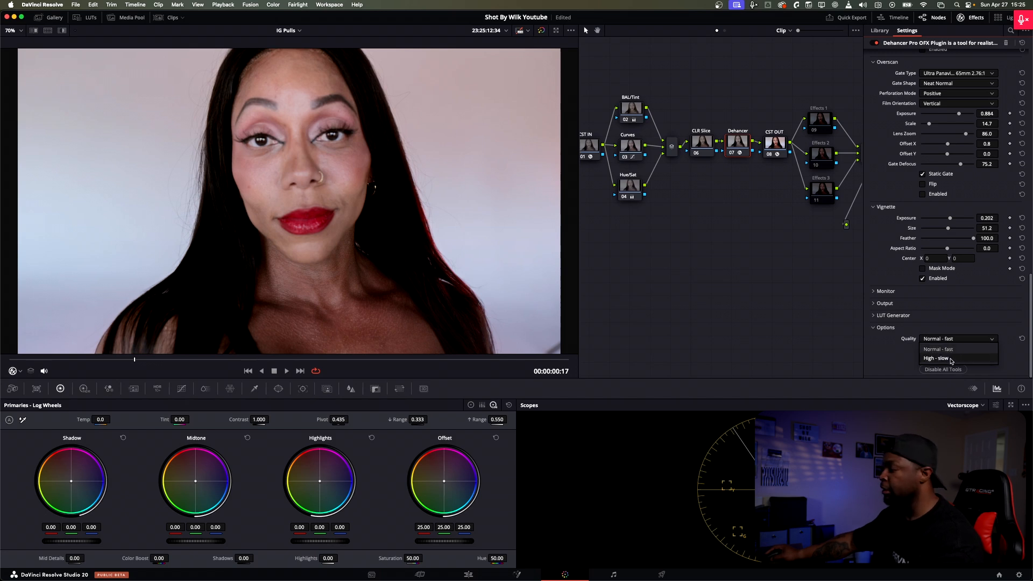
pyautogui.click(948, 360)
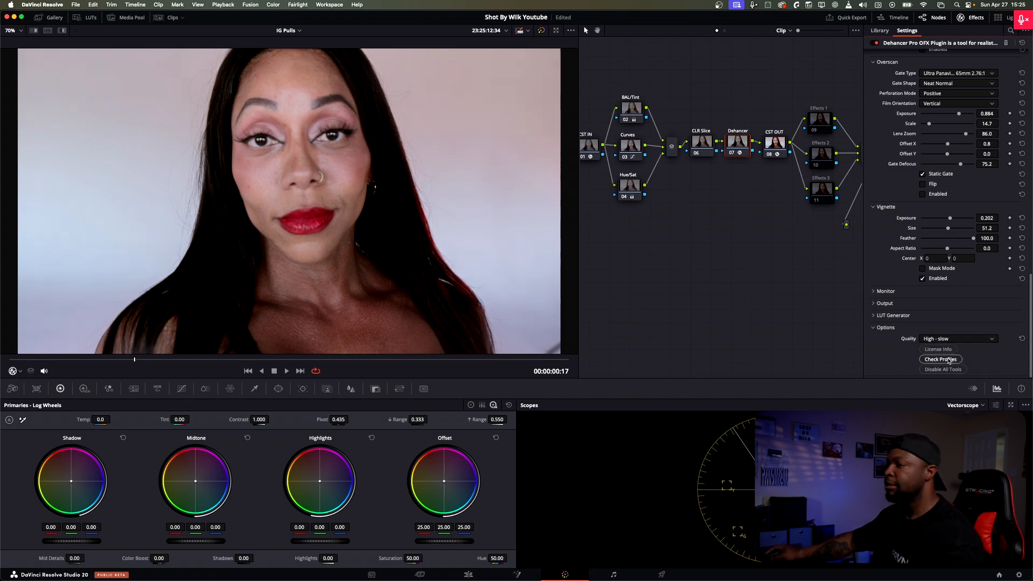
pyautogui.click(927, 341)
pyautogui.click(938, 341)
pyautogui.click(941, 357)
pyautogui.click(942, 339)
pyautogui.click(942, 349)
pyautogui.click(941, 339)
pyautogui.click(941, 358)
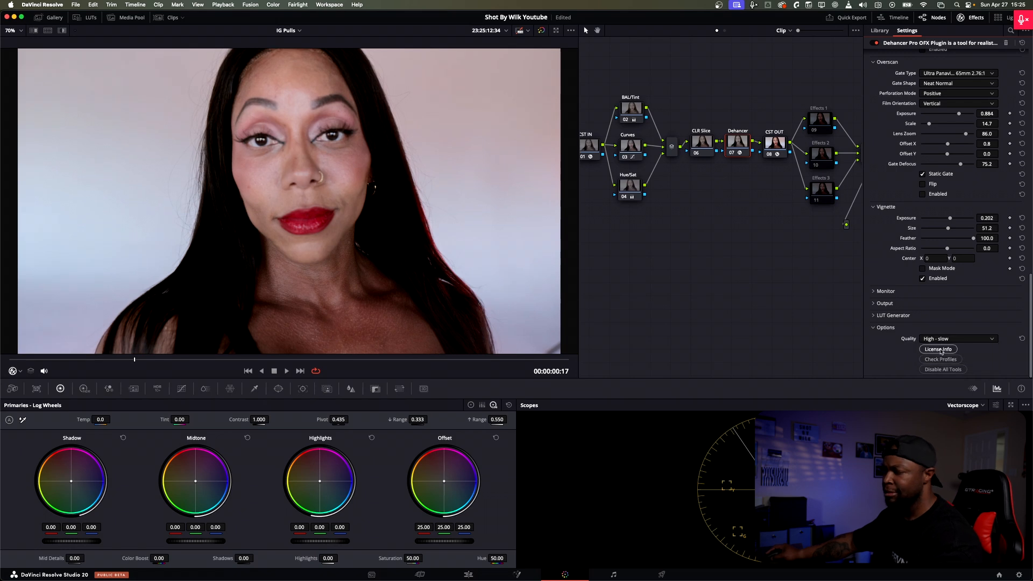
pyautogui.click(942, 341)
pyautogui.click(945, 351)
pyautogui.click(945, 339)
pyautogui.click(949, 358)
pyautogui.click(946, 339)
pyautogui.click(947, 349)
pyautogui.click(950, 340)
pyautogui.click(939, 357)
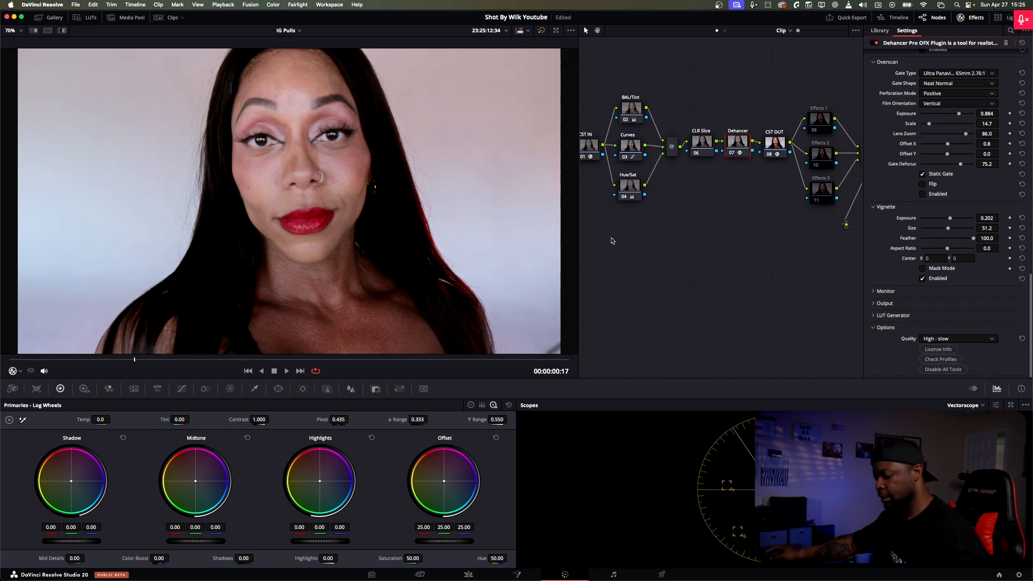
# Step: Disable and re-enable the Dehancer node to compare the image with and without the film emulation, reviewing its settings
pyautogui.press('super+d')
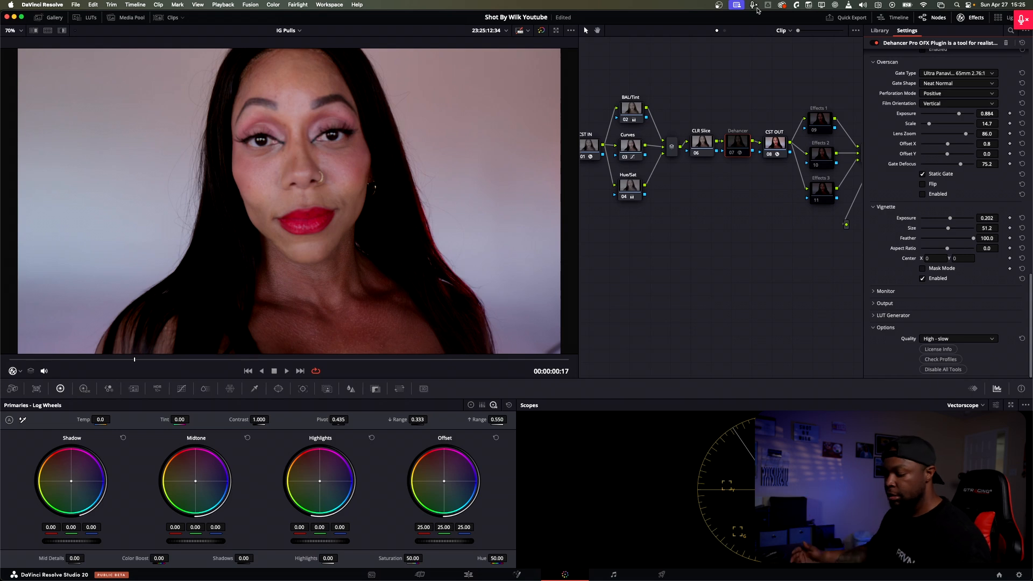
pyautogui.hotkey('ctrl', 'd')
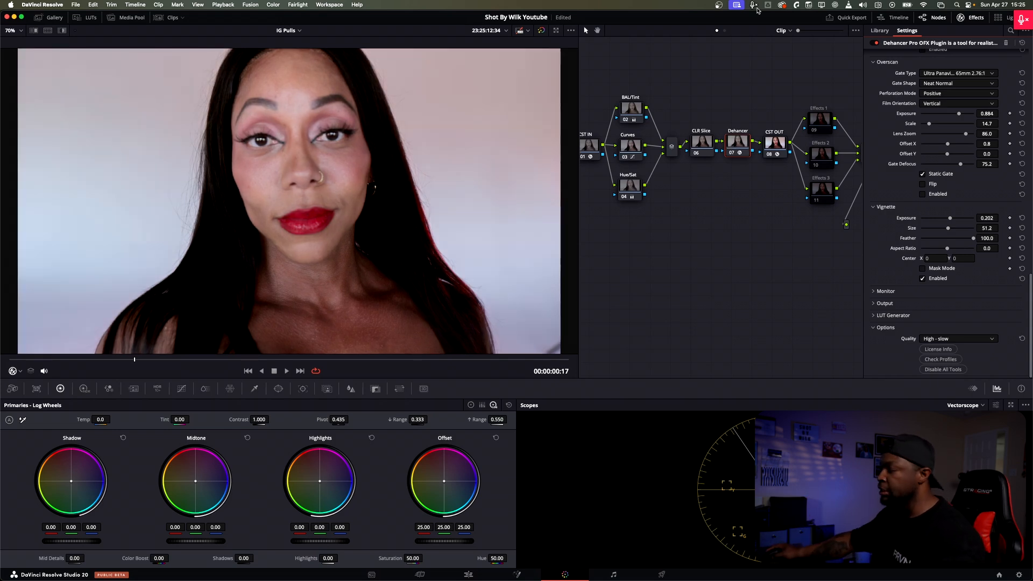
pyautogui.scroll(15, 939, 152)
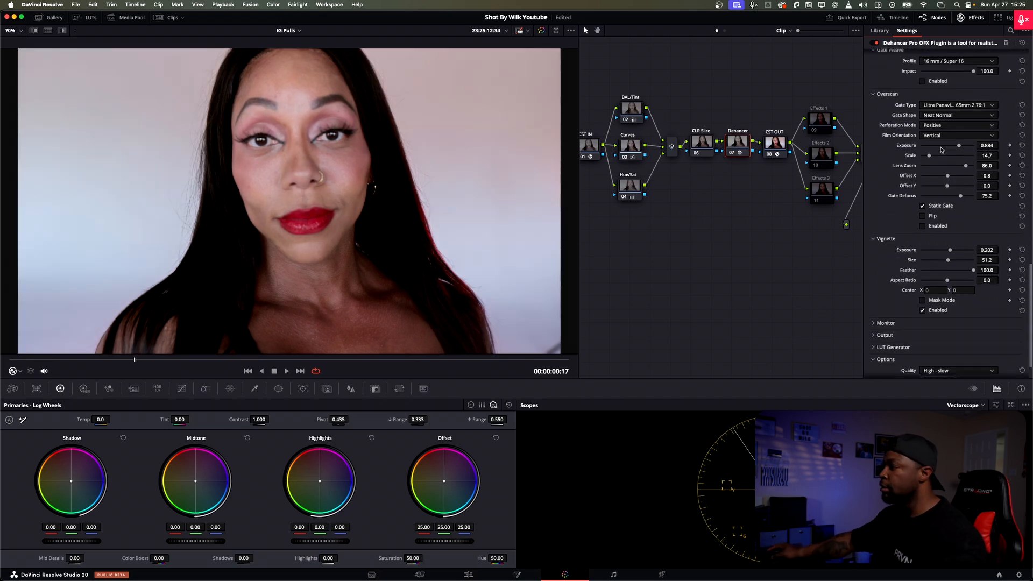
pyautogui.scroll(10, 939, 151)
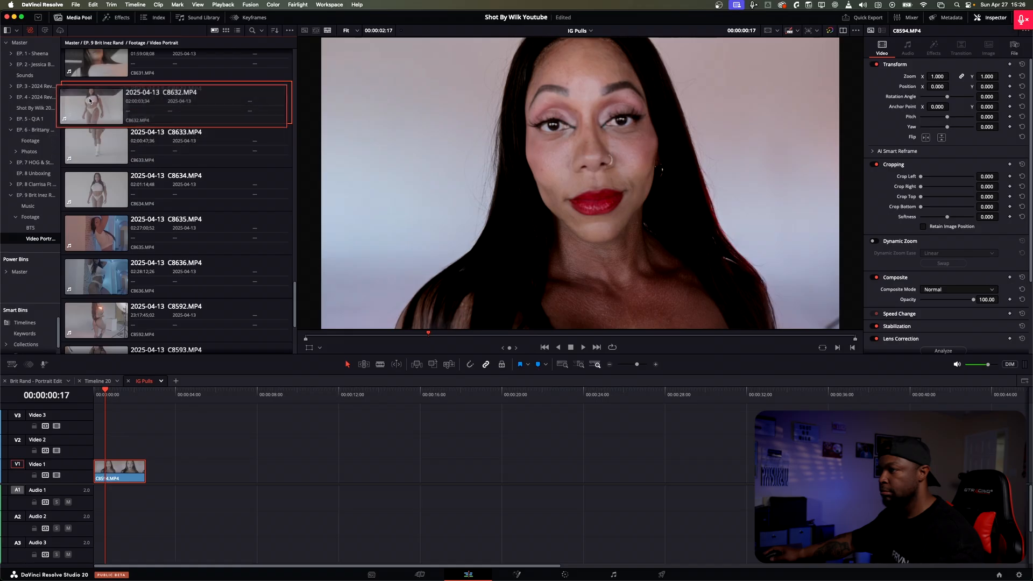
# Step: Open the source clip C8632.MP4, choose a moment near its start and add it after the portrait clip on Video 1
pyautogui.doubleClick(90, 100)
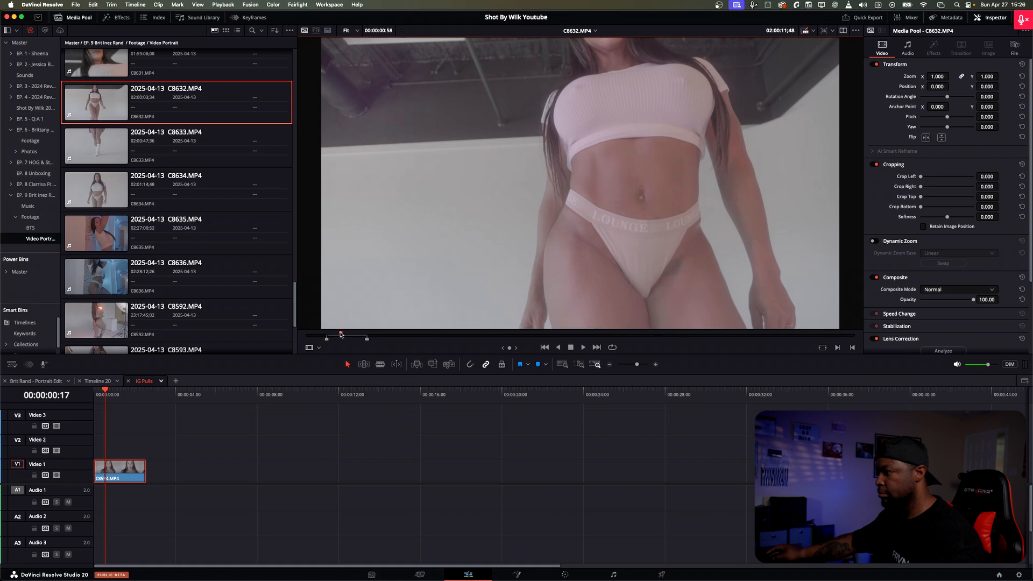
pyautogui.click(340, 334)
pyautogui.moveTo(378, 279)
pyautogui.moveTo(565, 323); pyautogui.dragTo(154, 485)
# Step: Apply the portrait clip's full grade to the new full-body clip on the Color page and scrub through the result
pyautogui.click(565, 575)
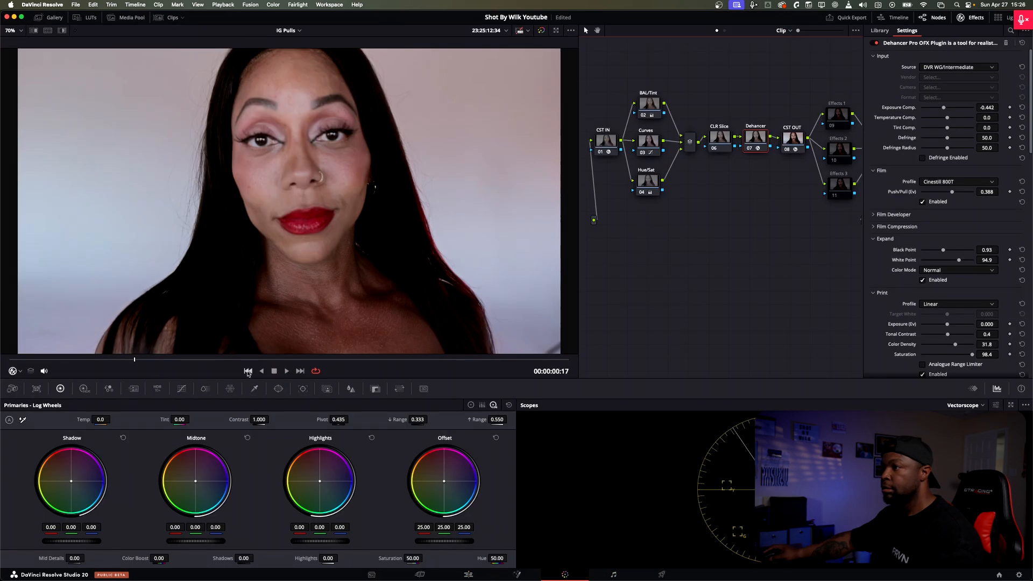
pyautogui.click(167, 18)
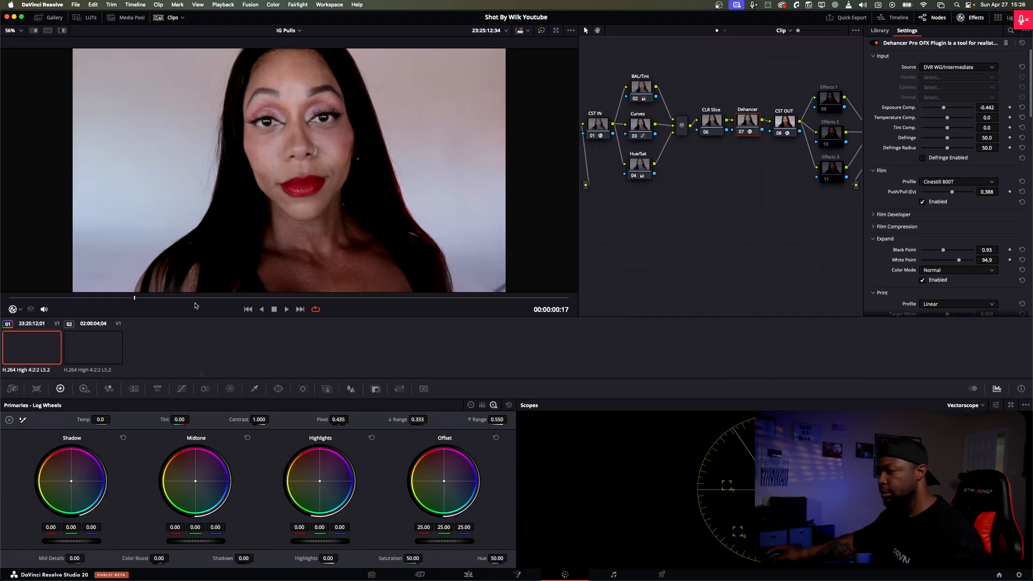
pyautogui.click(93, 347)
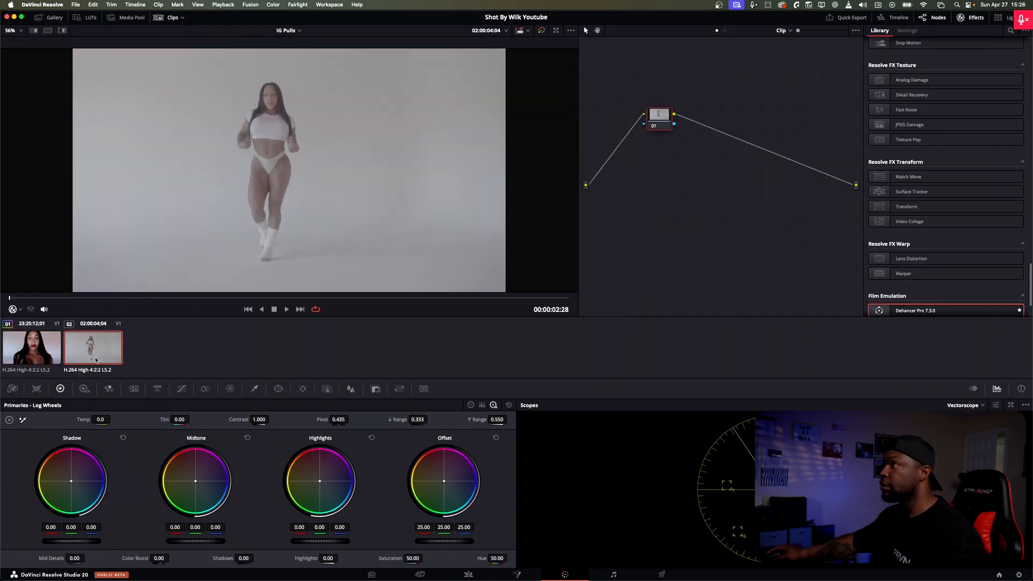
pyautogui.rightClick(41, 347)
pyautogui.click(92, 226)
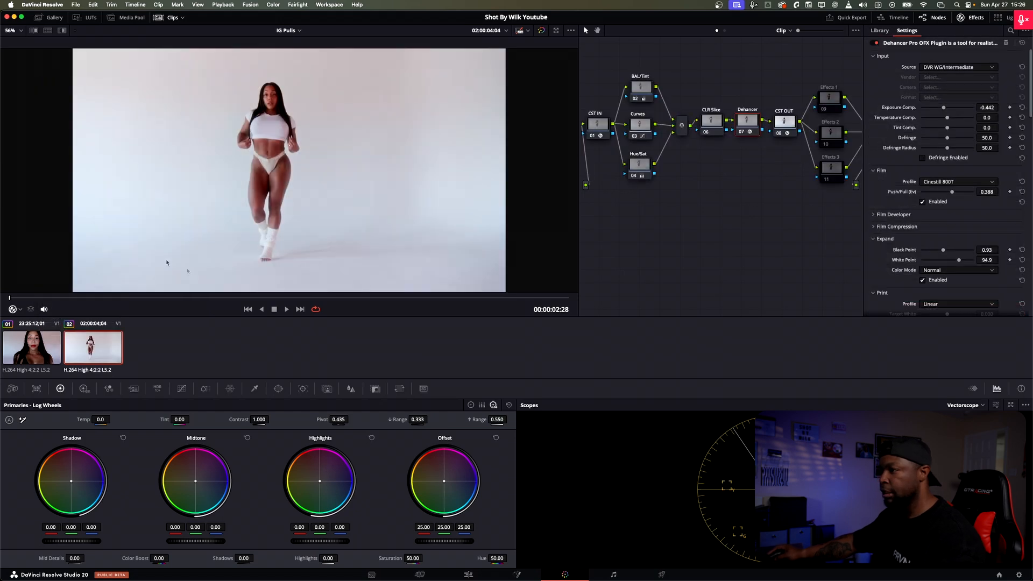
pyautogui.moveTo(109, 299); pyautogui.dragTo(496, 302)
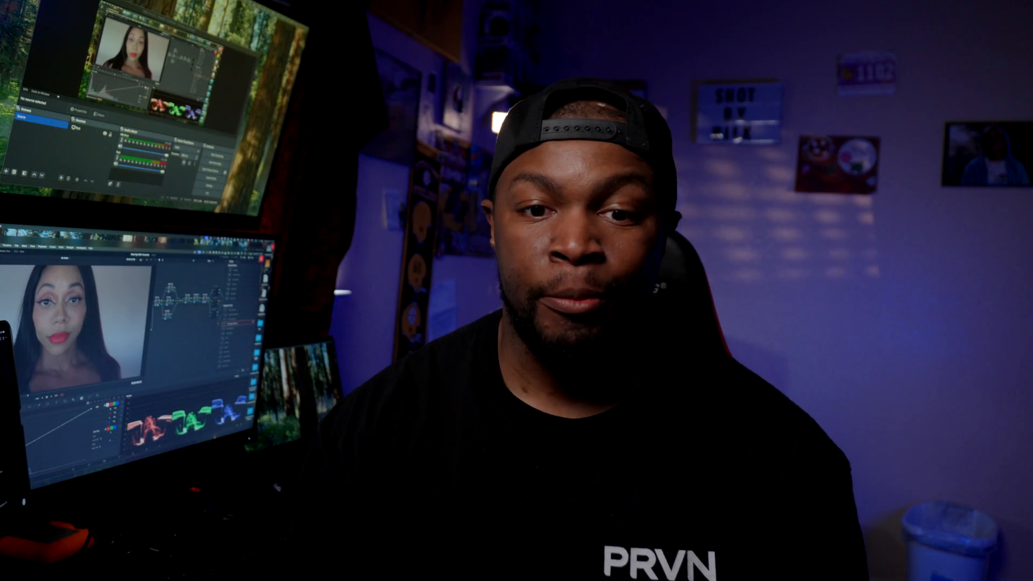